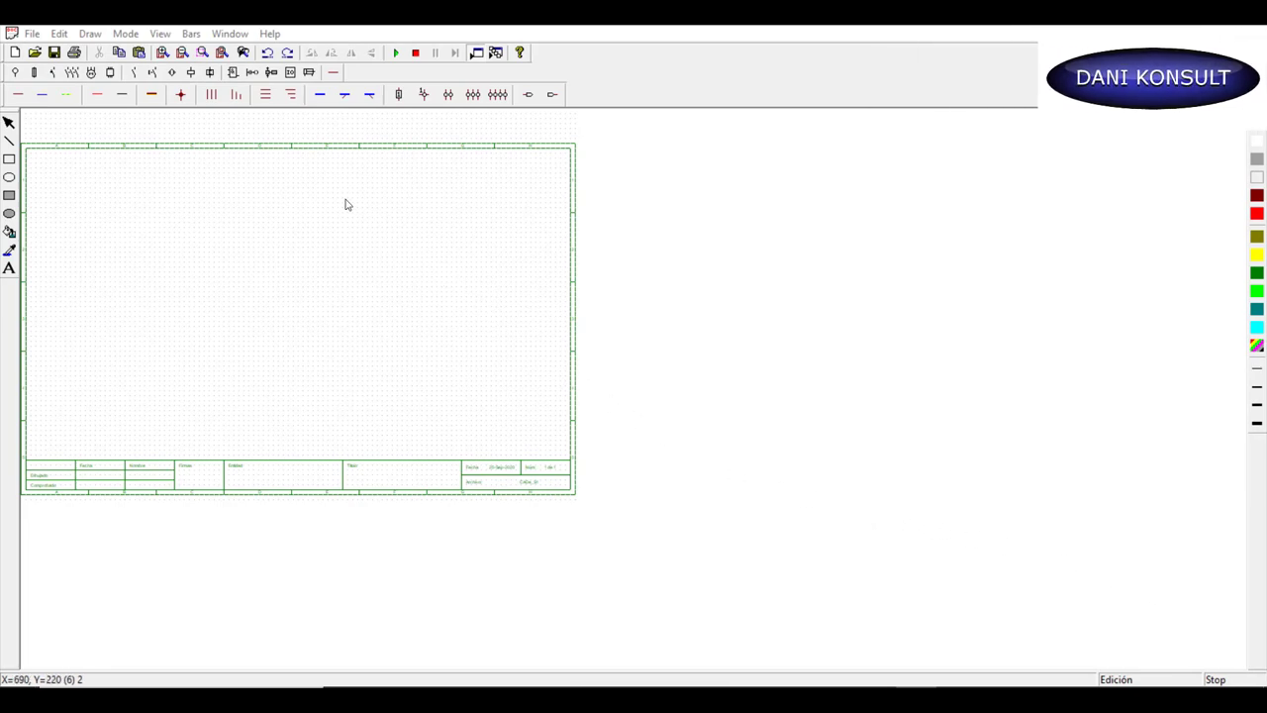
Zoom in and place the L and N supply terminals side by side at the sheet's top-left
click(163, 54)
click(163, 54)
click(164, 55)
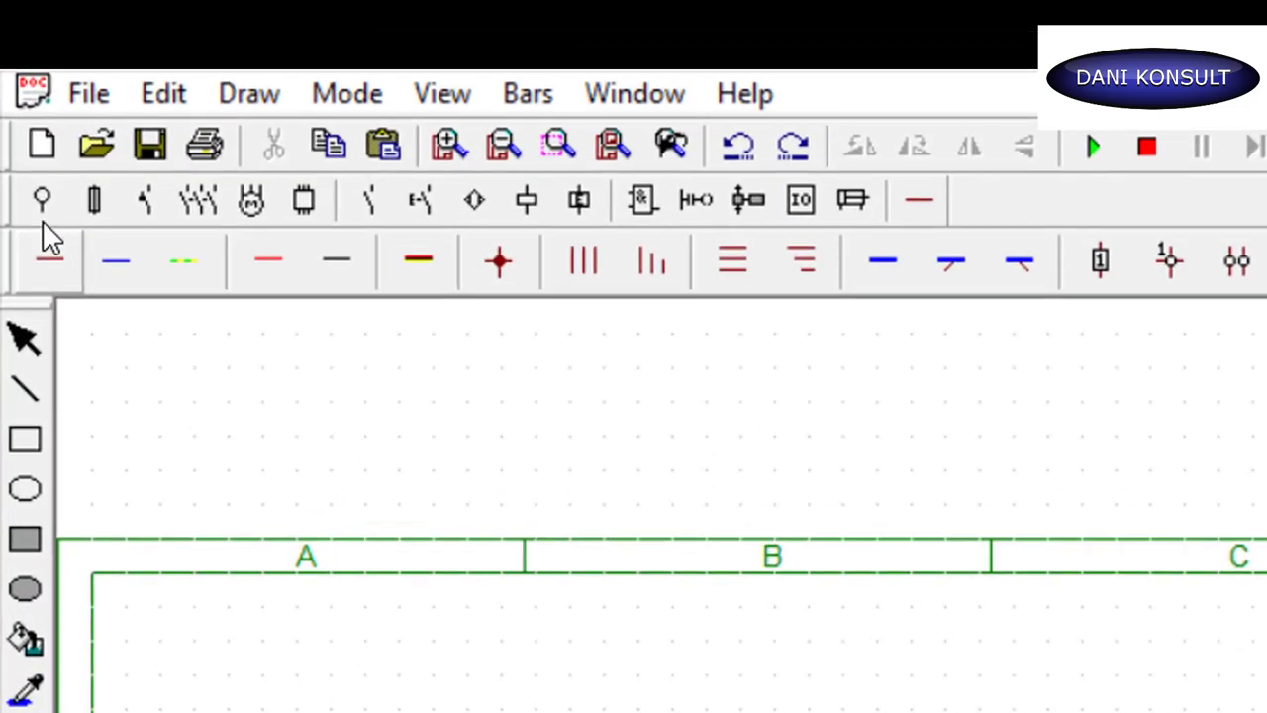
click(30, 199)
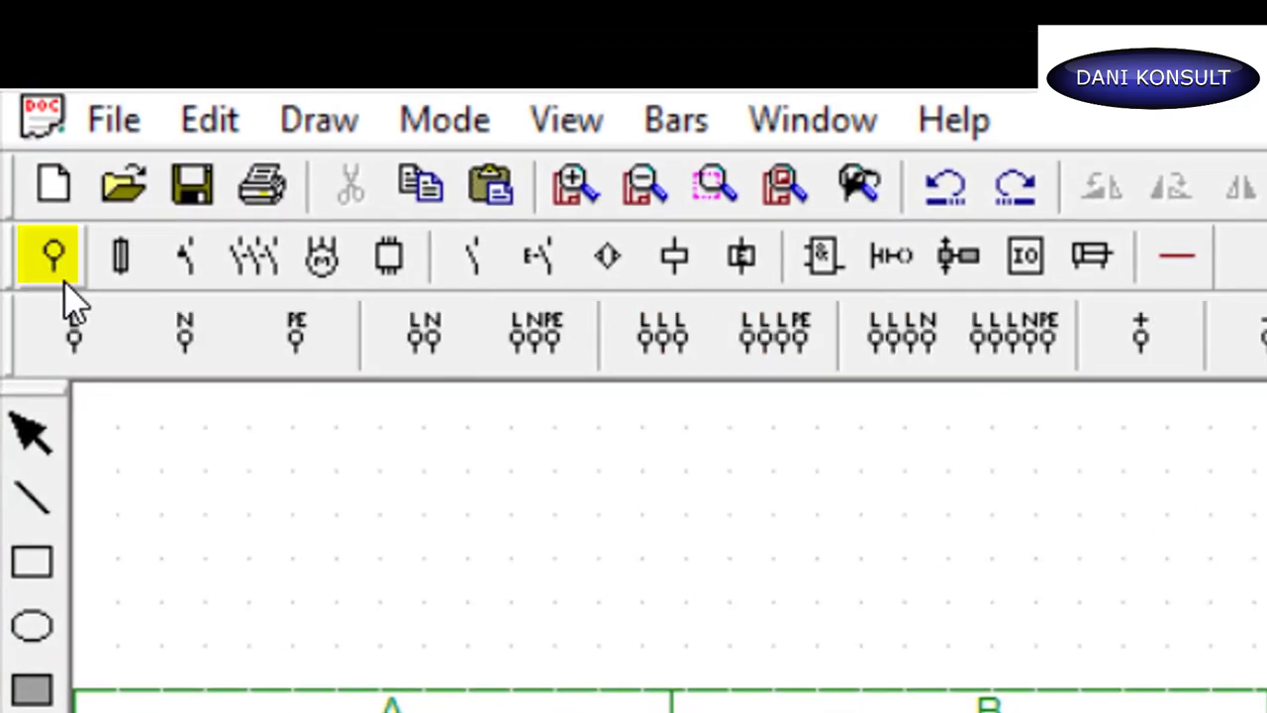
click(73, 334)
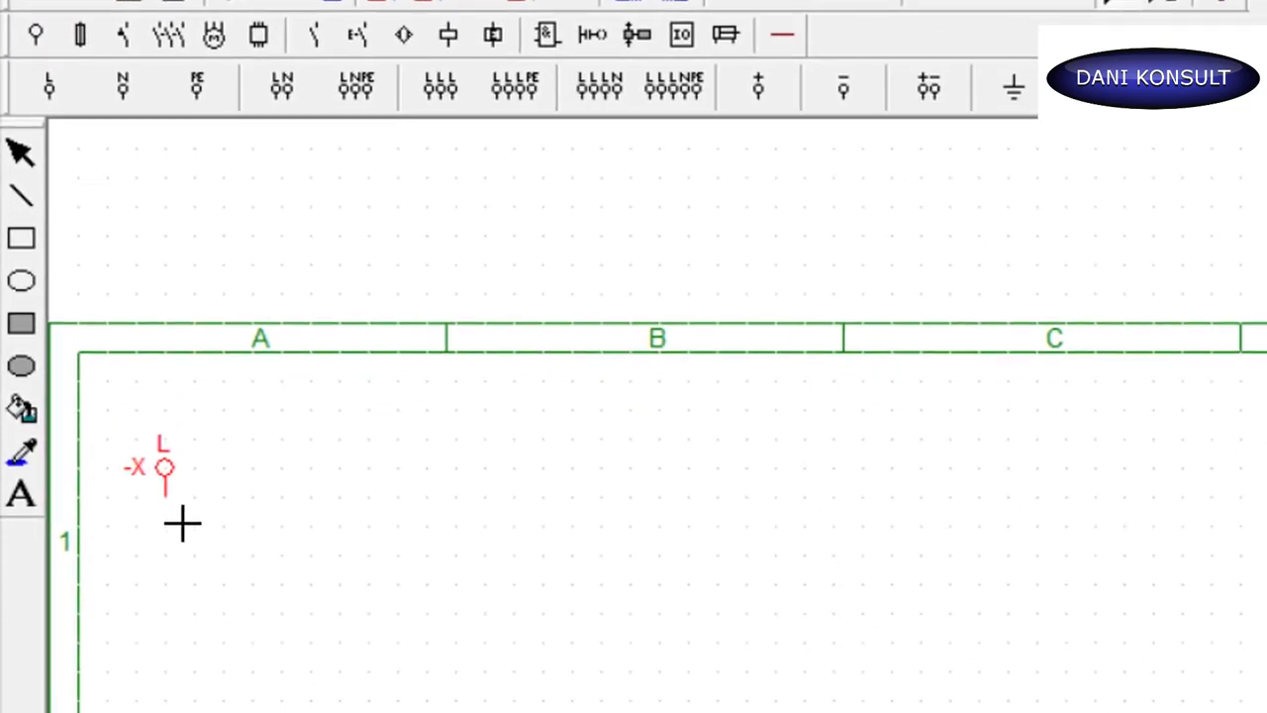
click(179, 574)
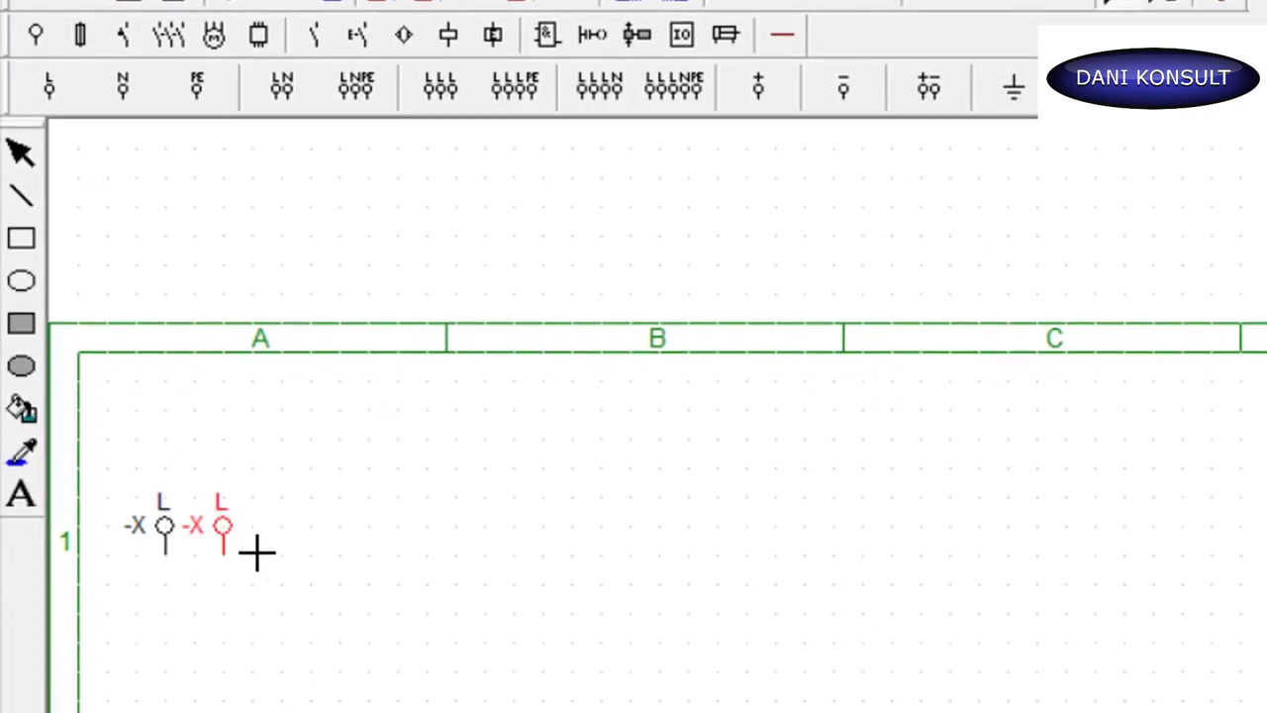
click(133, 83)
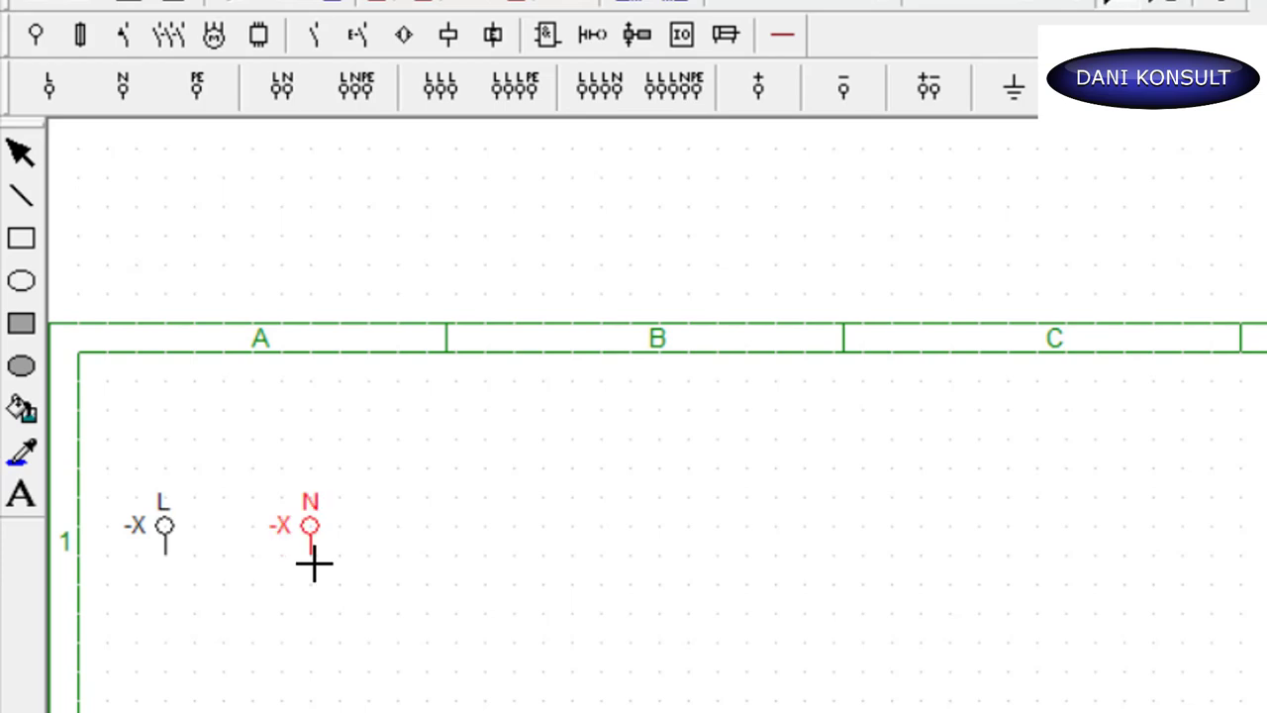
click(313, 564)
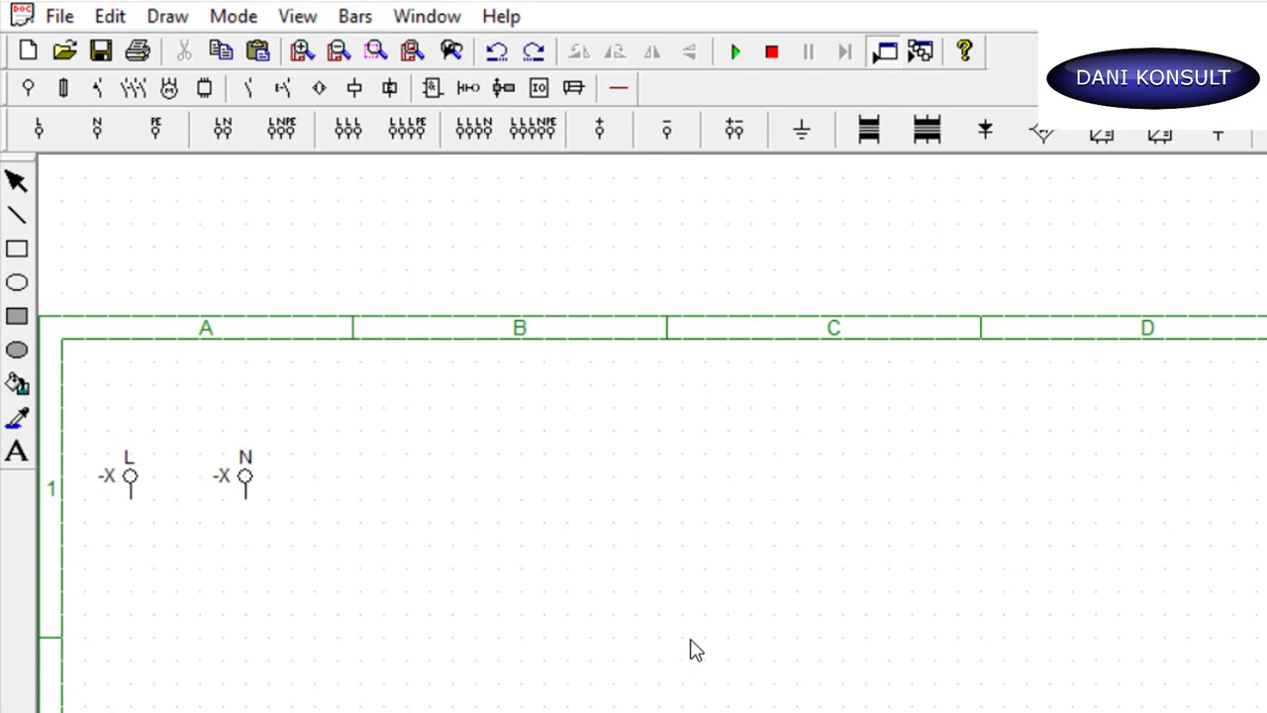
Place a Siemens LOGO! module below the supply terminals with its symbol type set to Black and white
click(539, 91)
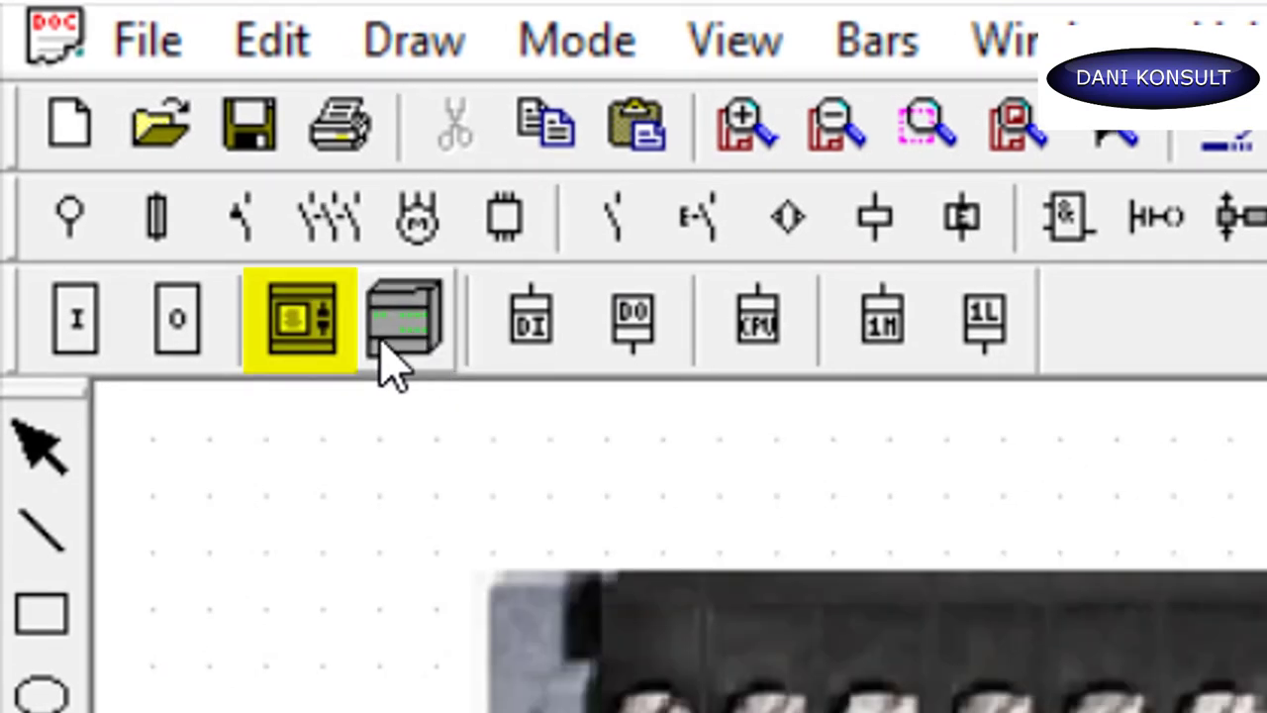
click(315, 336)
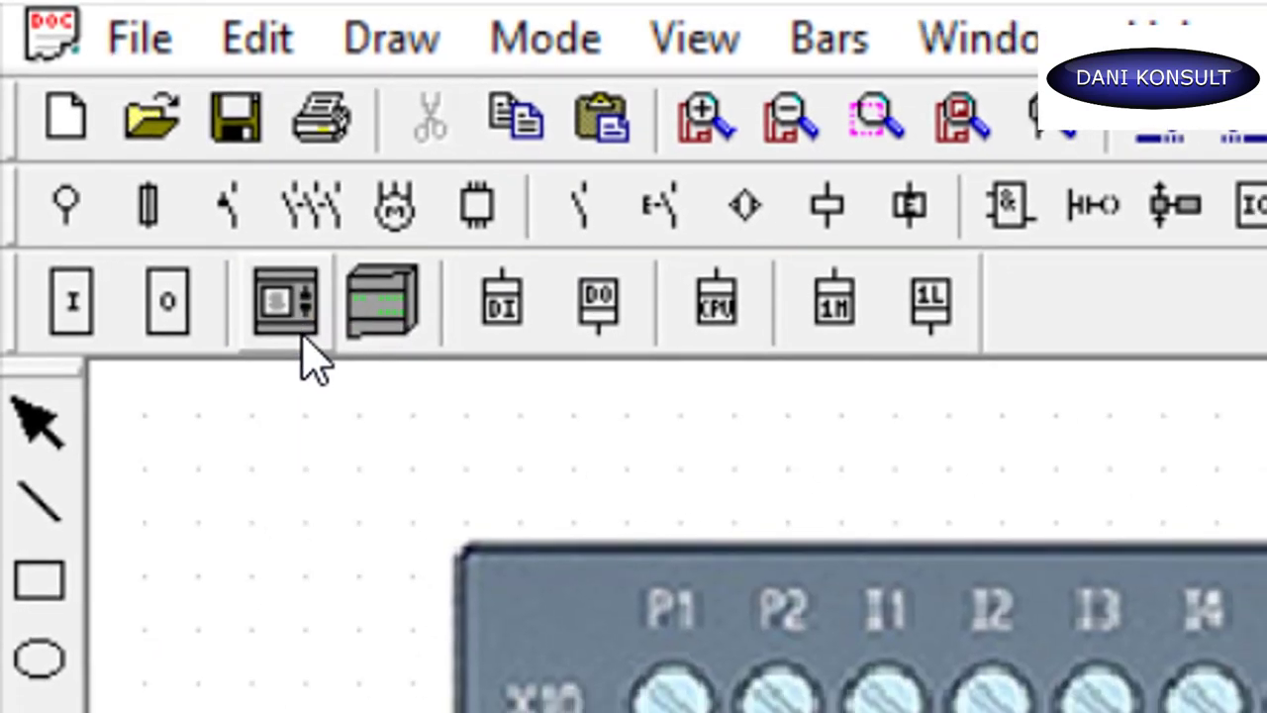
click(255, 366)
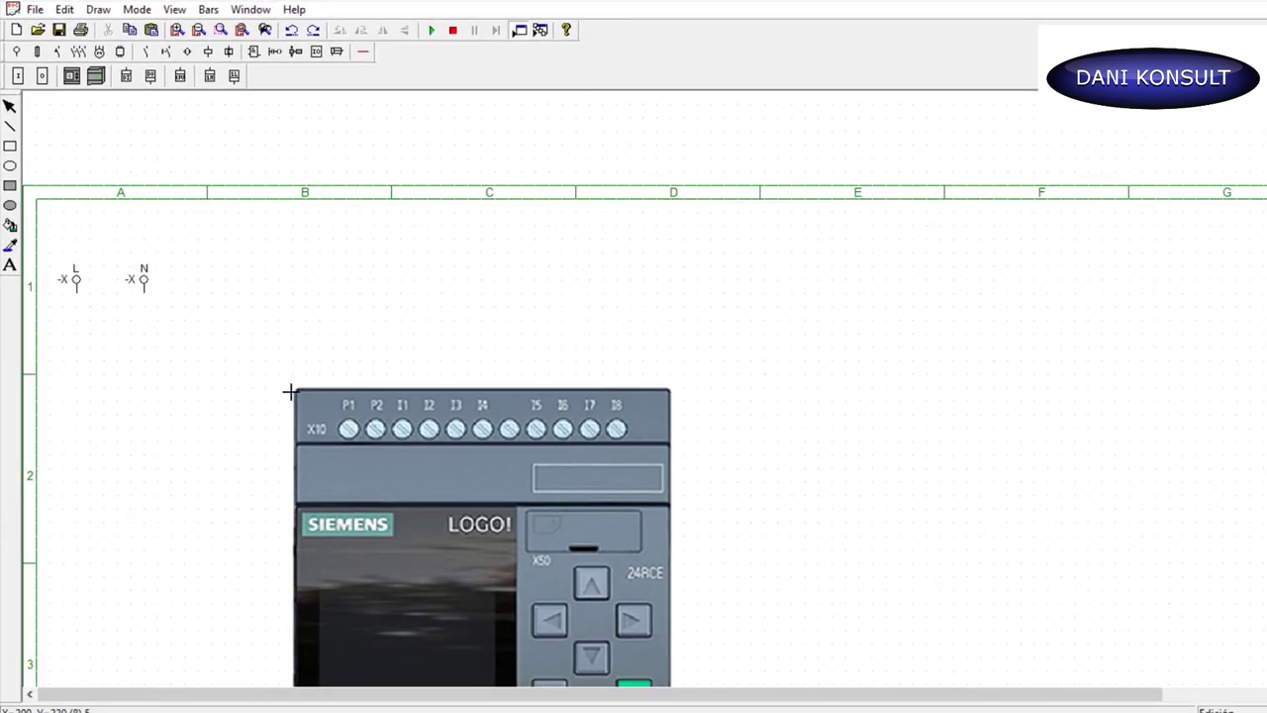
click(290, 392)
scroll(681, 391, down, 2)
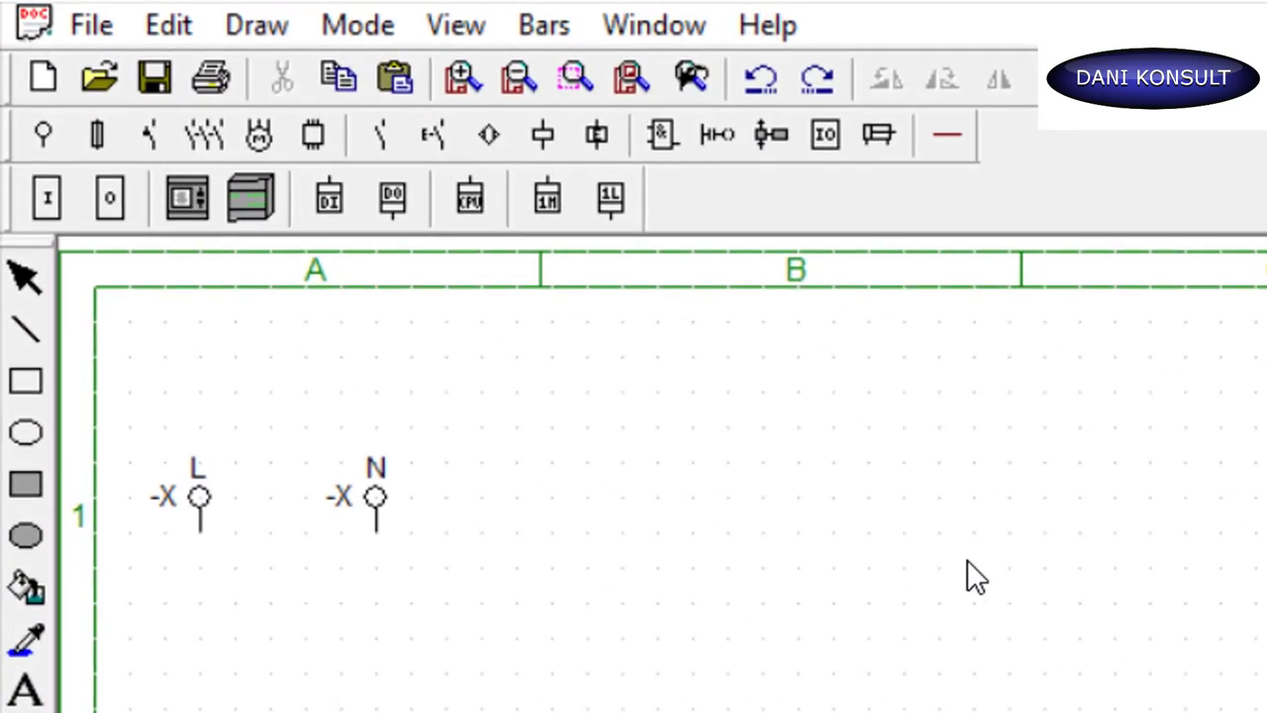
click(988, 144)
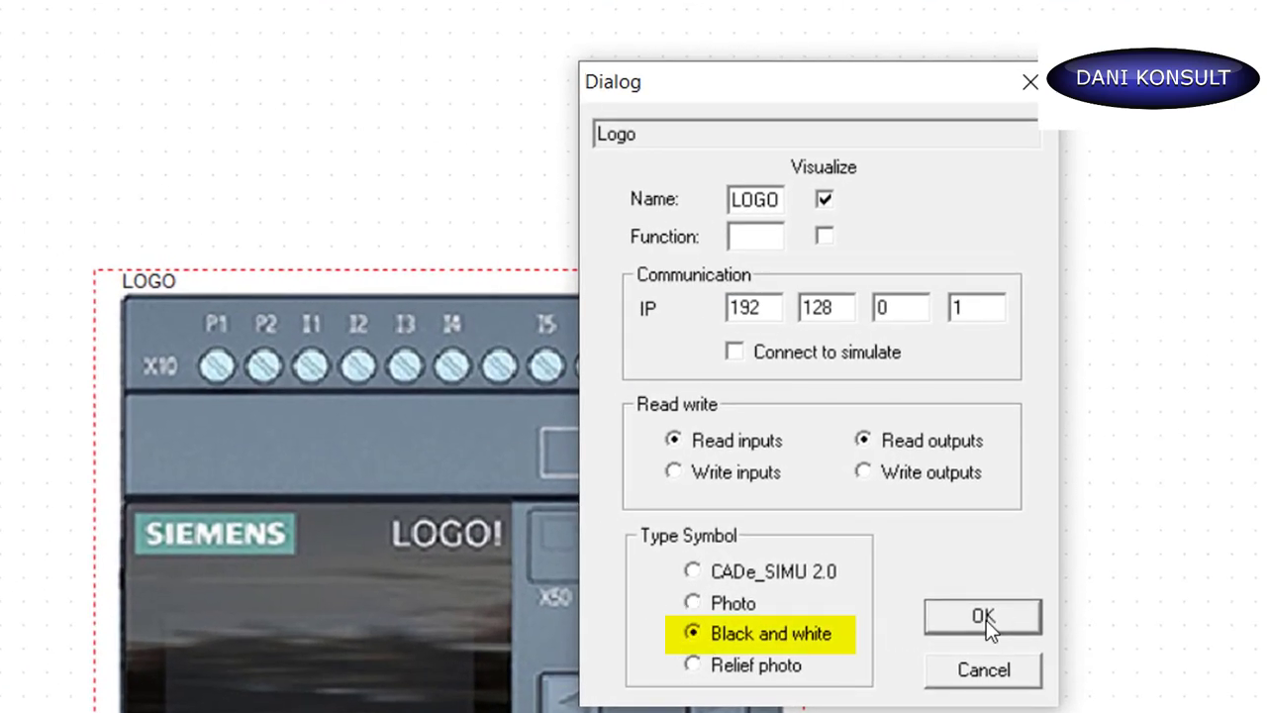
Apply the black-and-white LOGO symbol, then switch the LOGO back to the Photo symbol style
click(1008, 620)
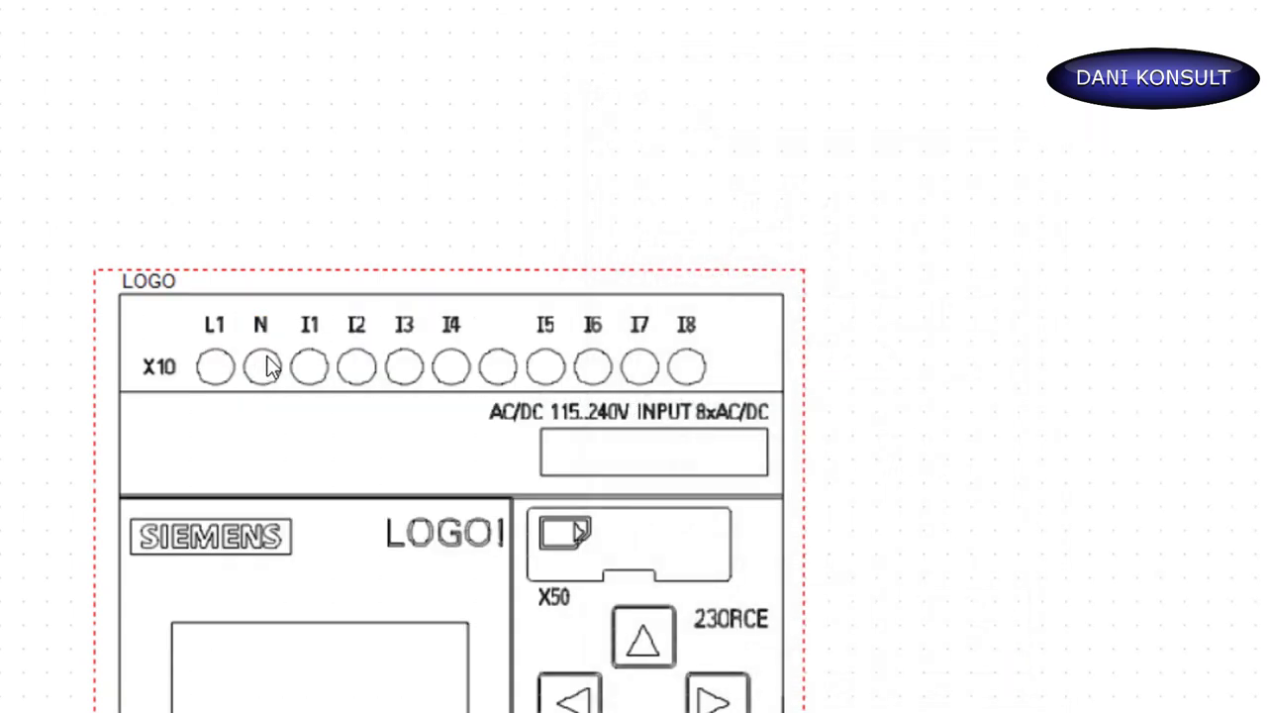
double_click(243, 450)
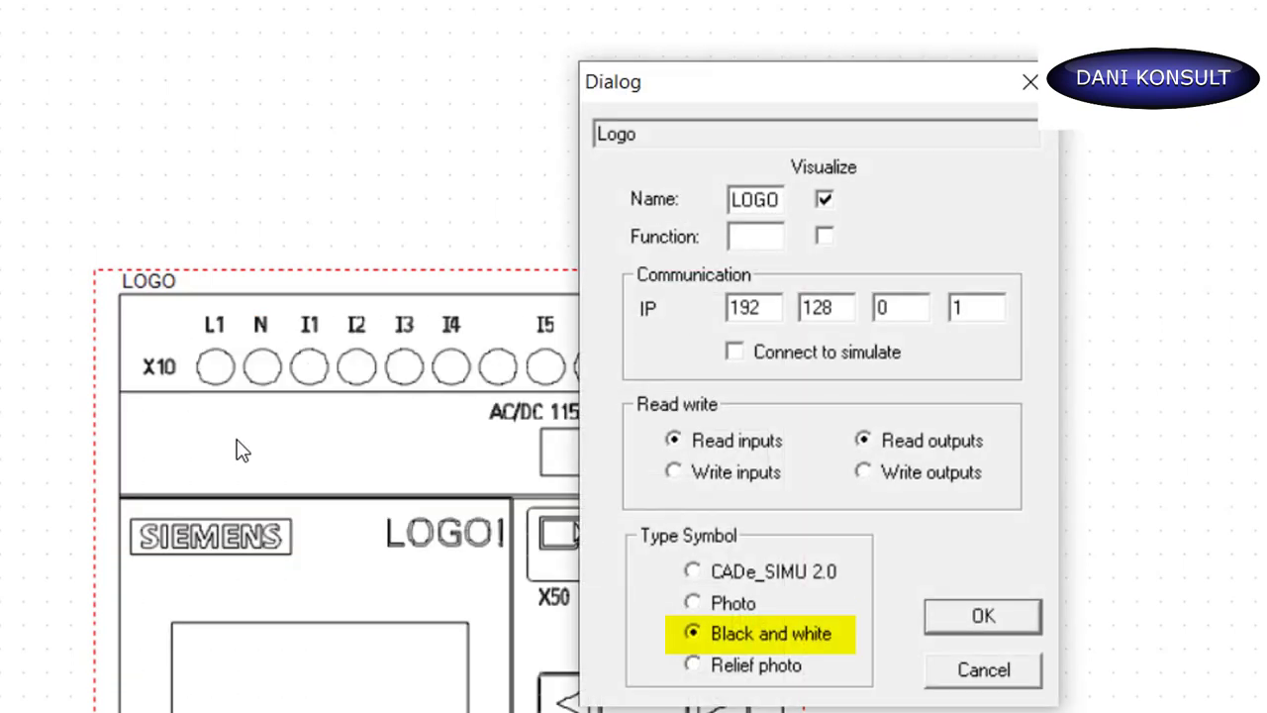
click(691, 573)
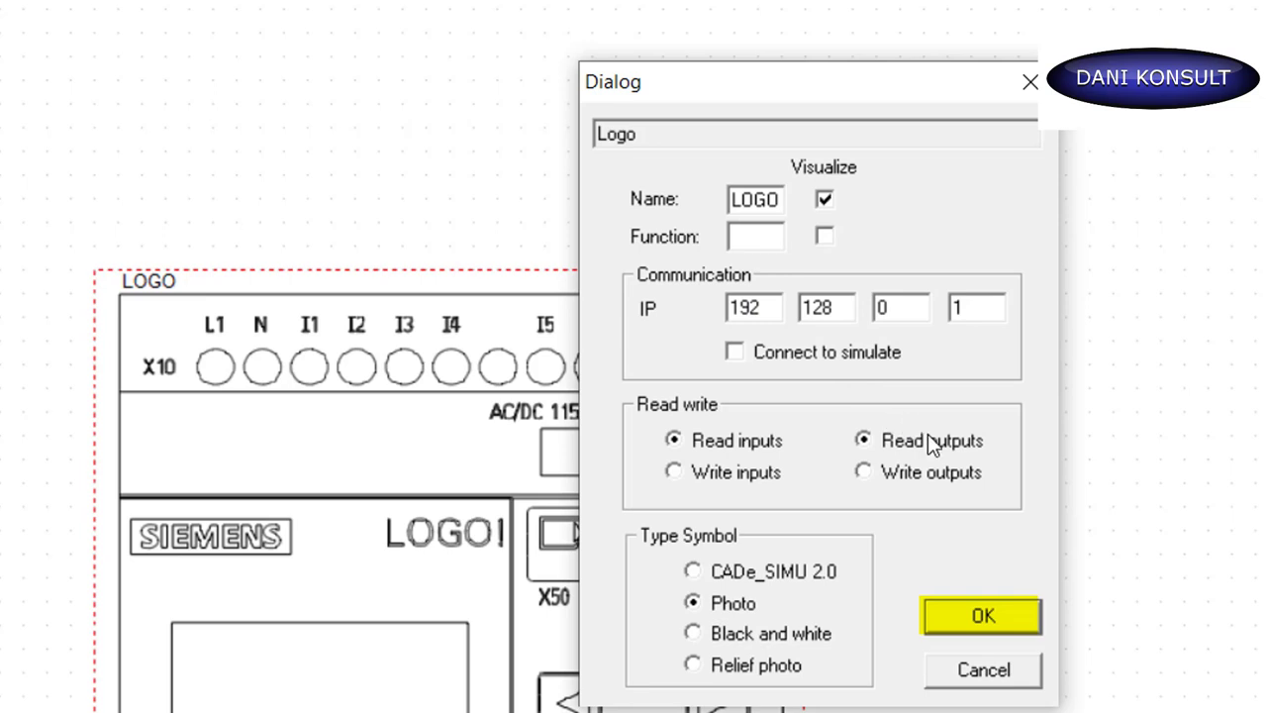
click(1022, 617)
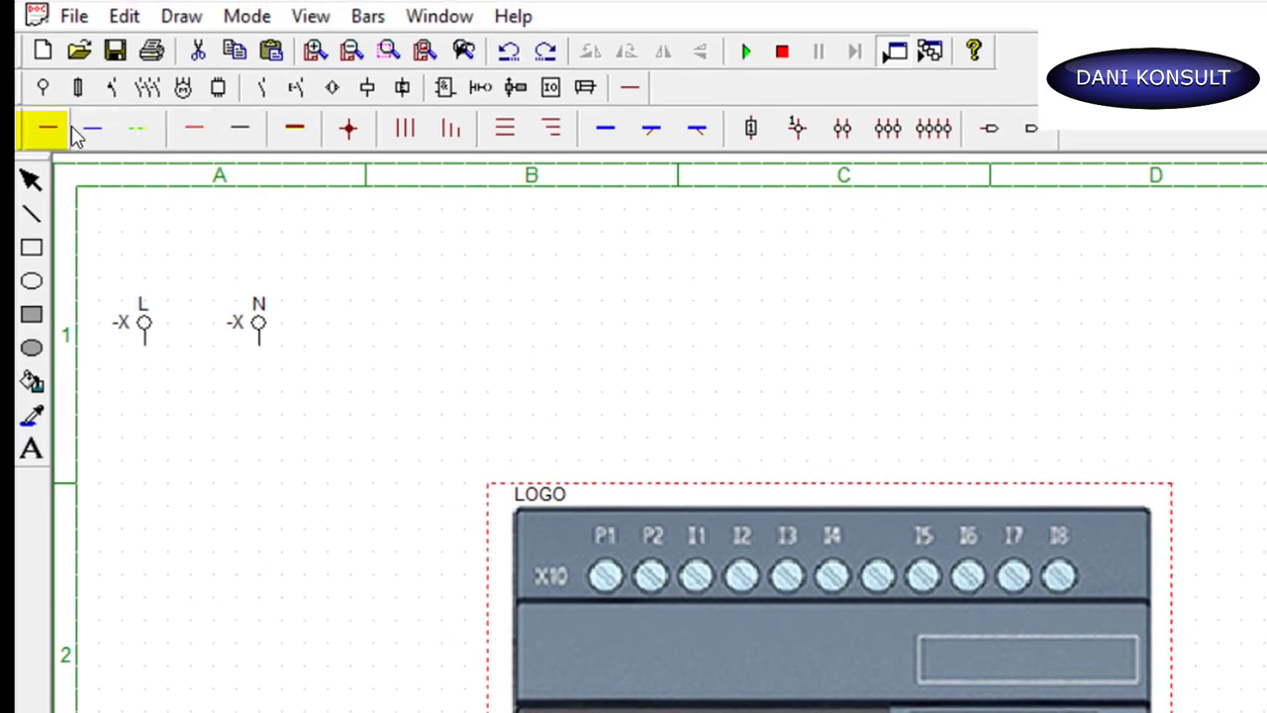
Draw a phase wire from the L terminal down to LOGO input P1
click(46, 130)
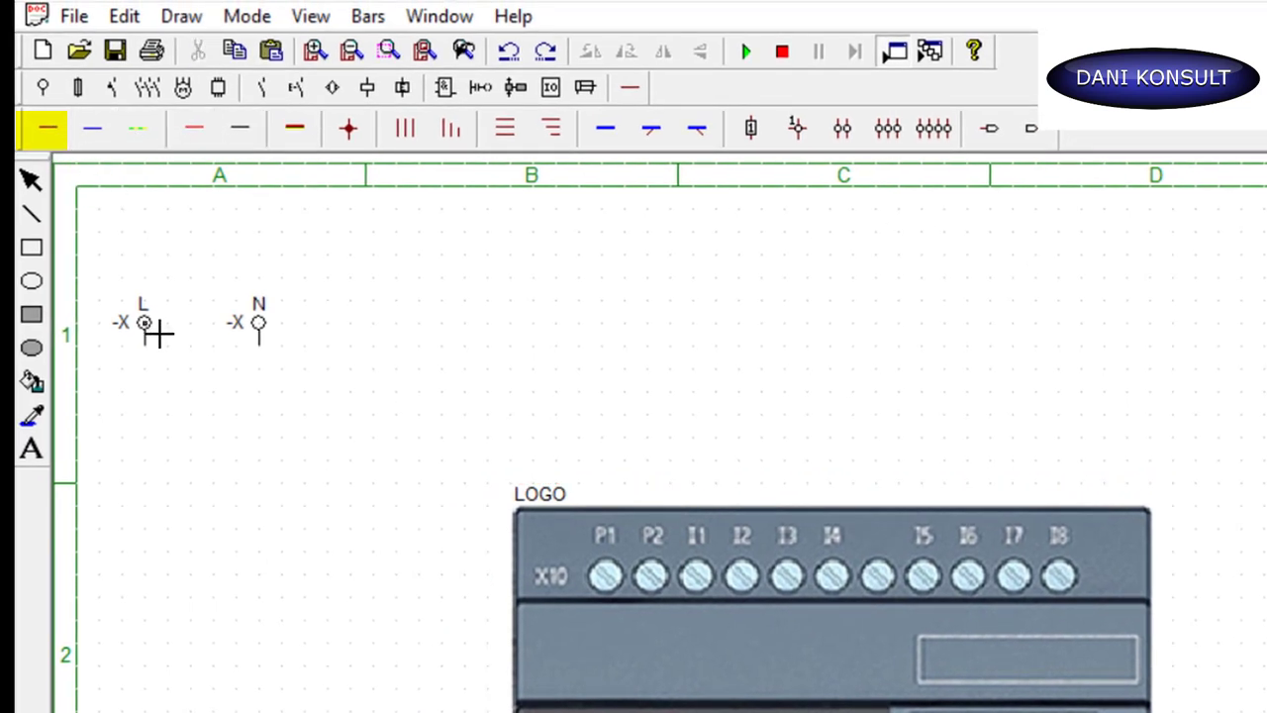
mouse_move(157, 359)
mouse_down()
mouse_move(158, 406)
mouse_move(599, 425)
mouse_up()
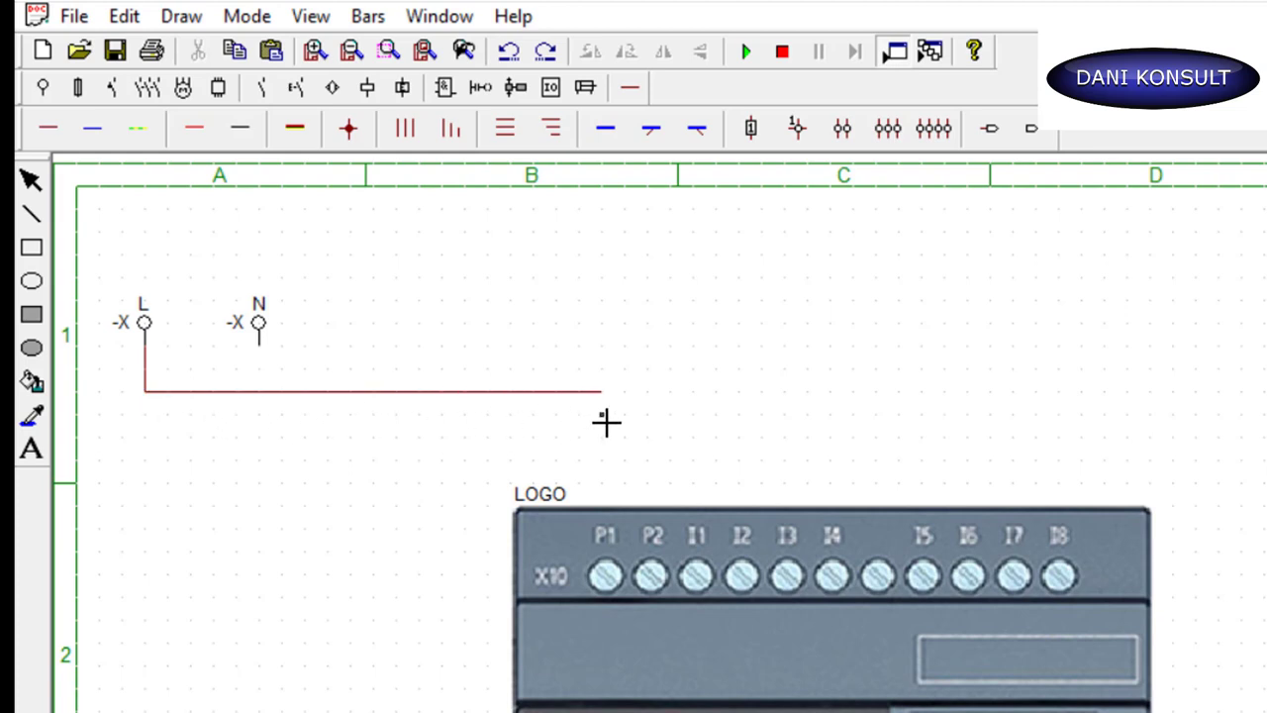
drag(603, 425, 618, 501)
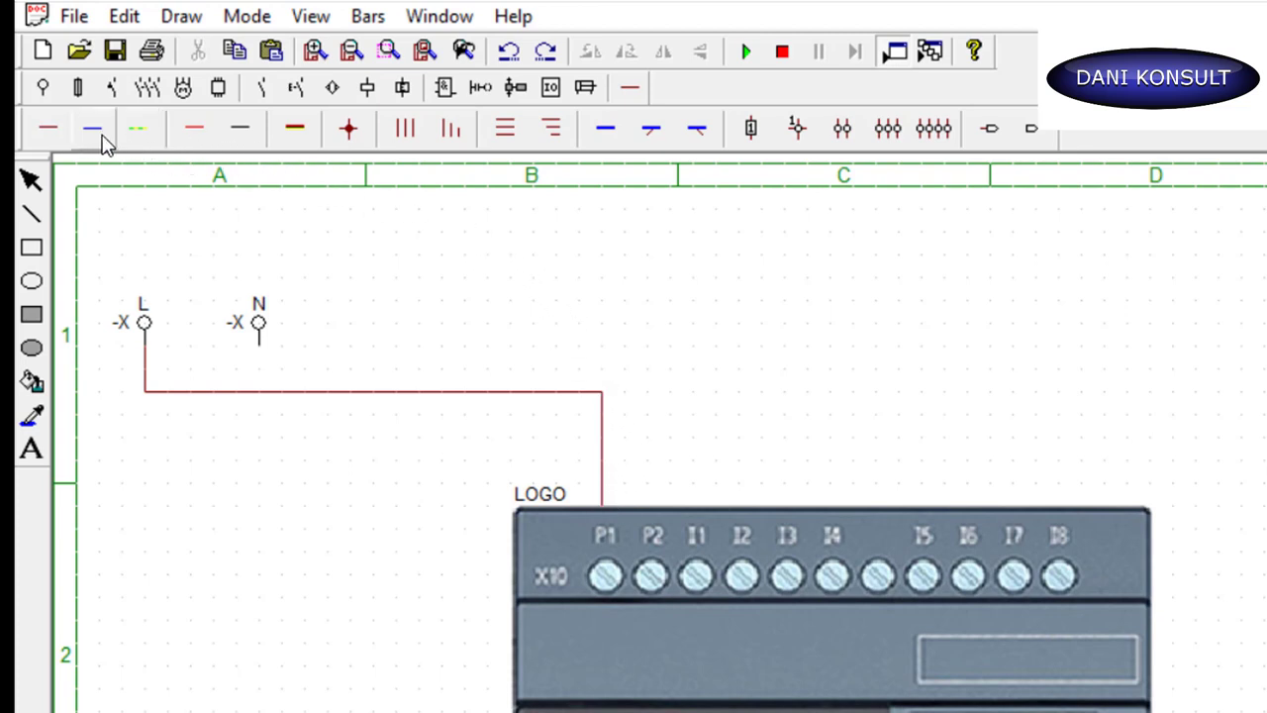
Draw a neutral wire from the N terminal to LOGO input P2
click(102, 136)
click(258, 368)
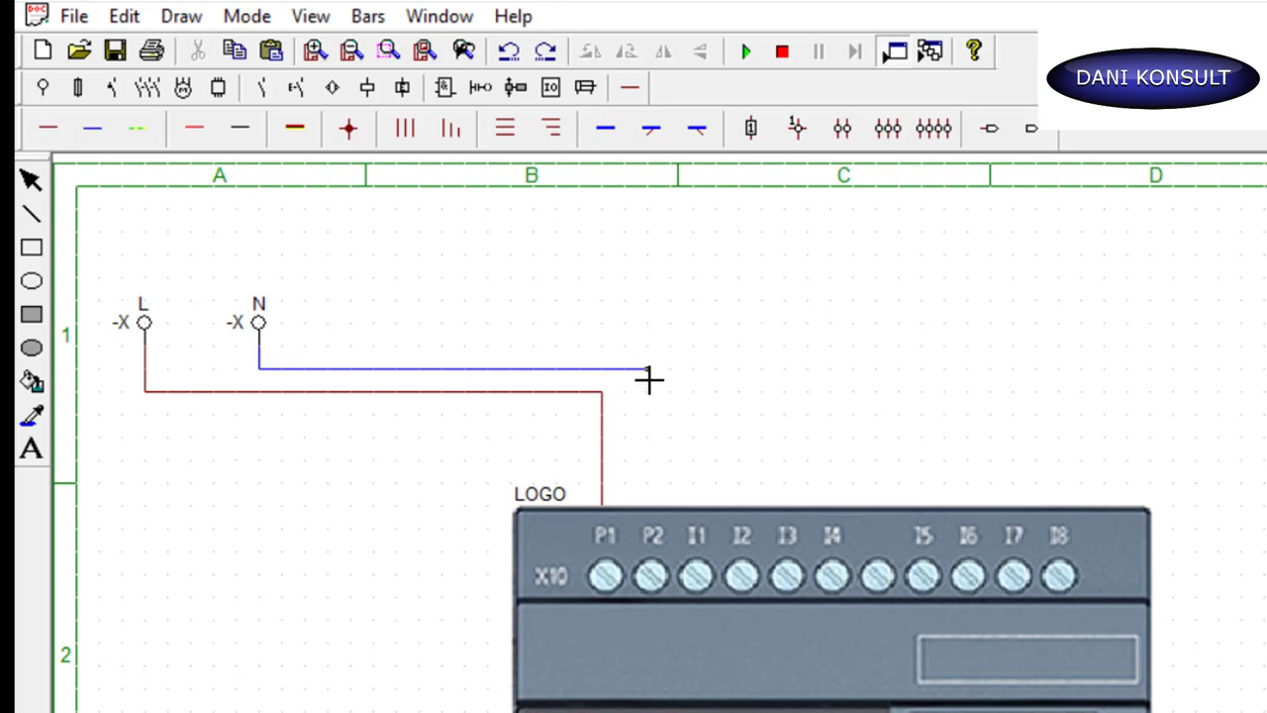
click(648, 376)
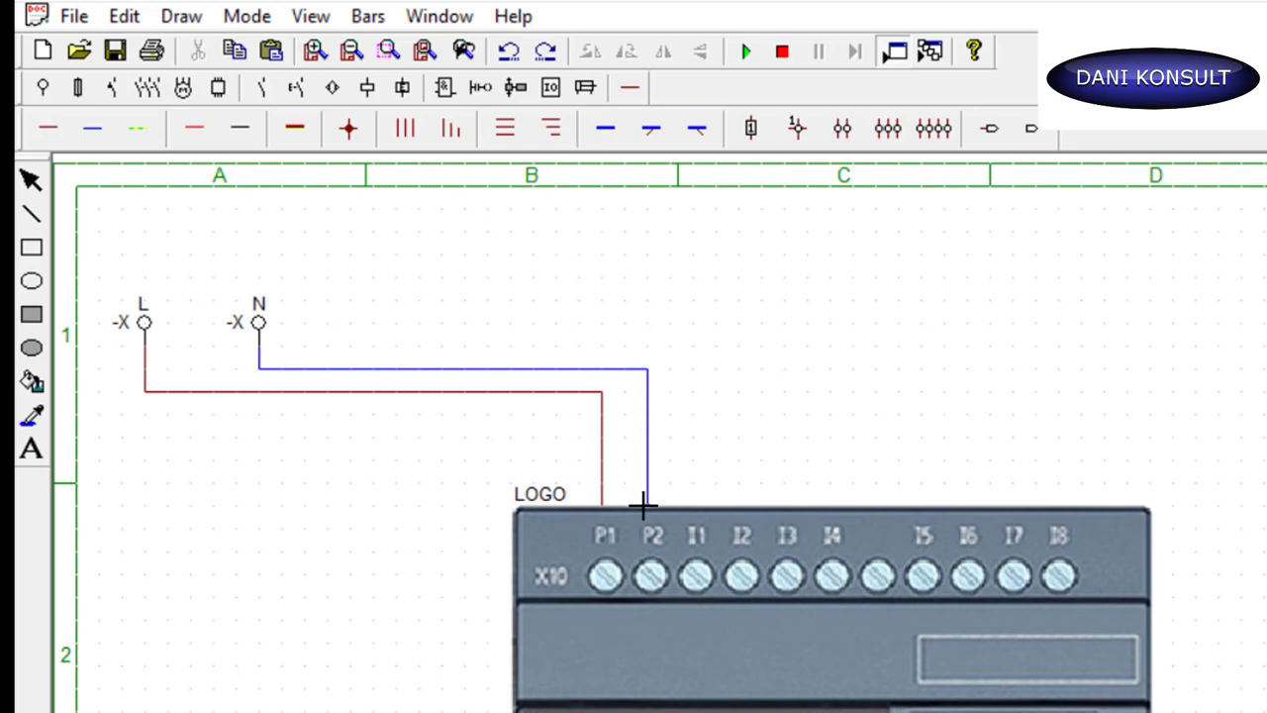
click(647, 507)
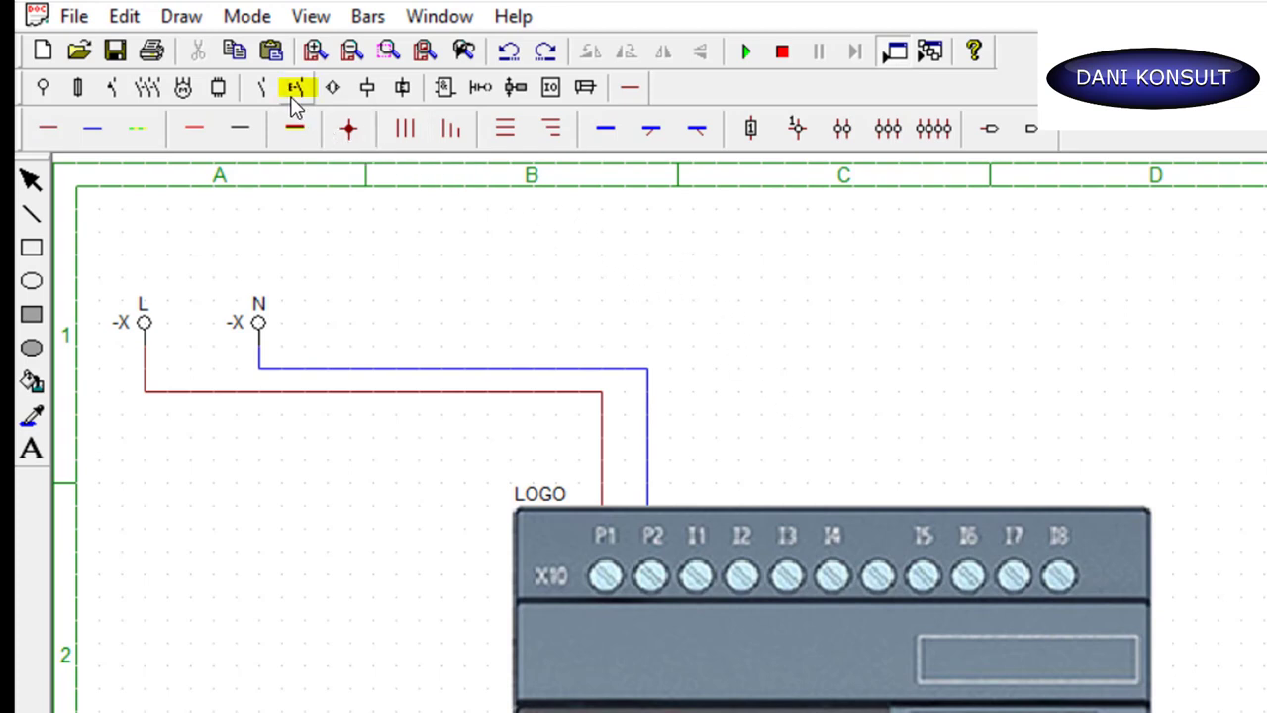
Place a normally-open 13/14 and a normally-closed 11/12 pushbutton contact above the LOGO
click(262, 89)
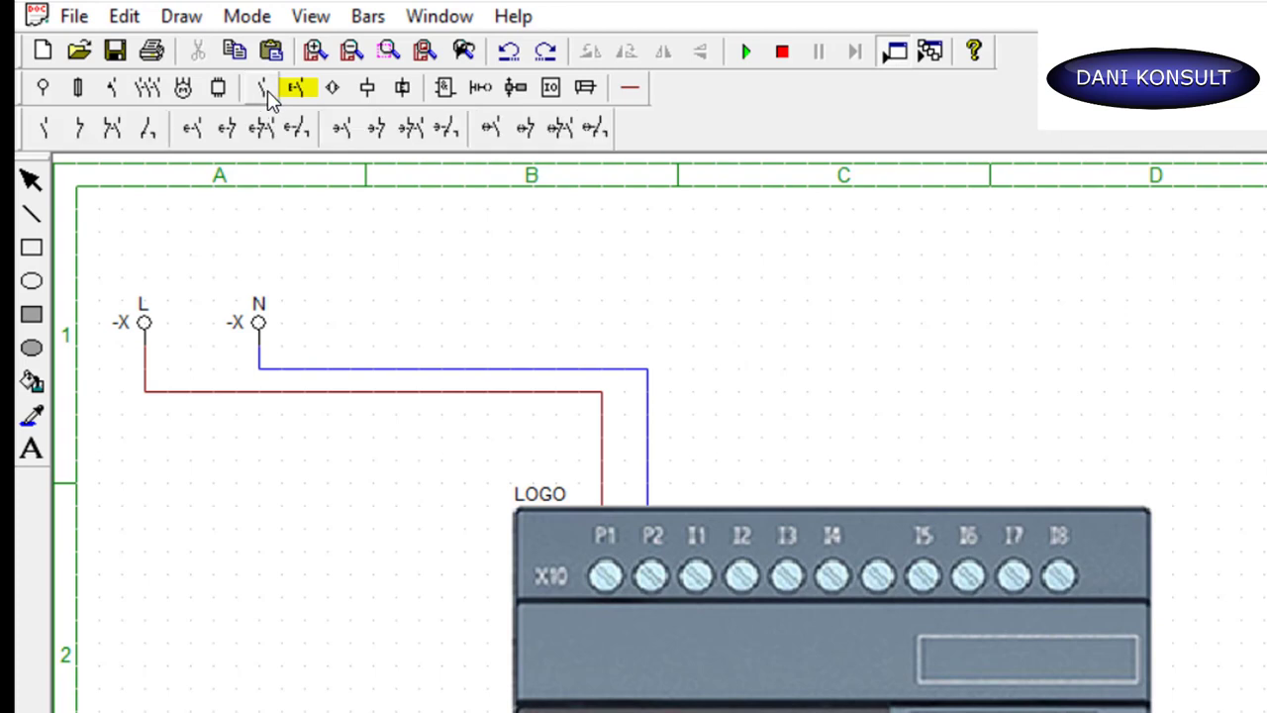
click(293, 89)
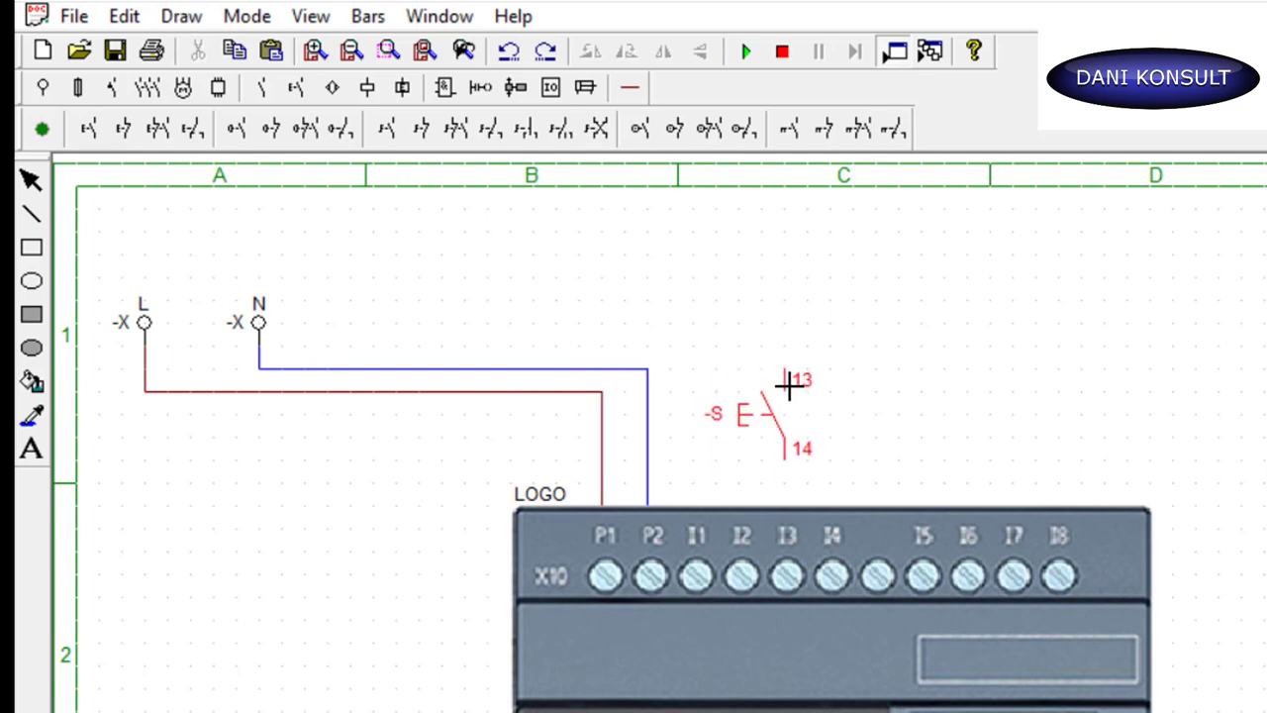
click(789, 386)
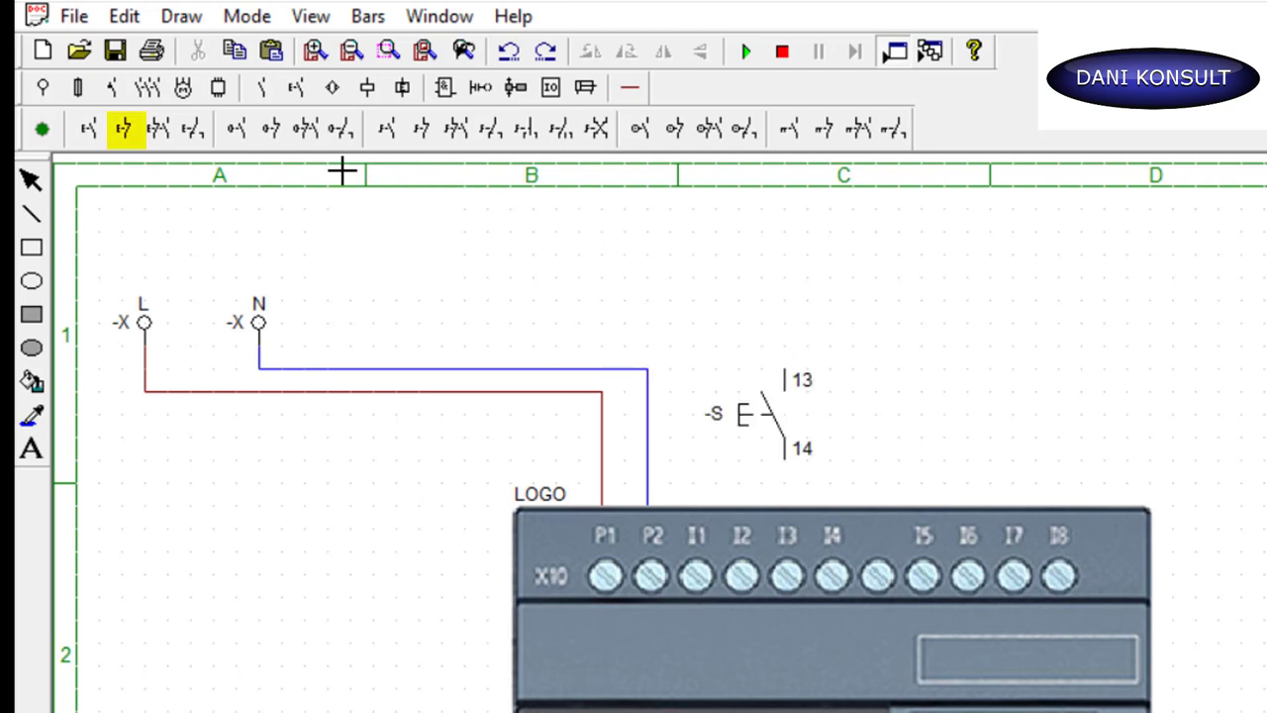
click(124, 129)
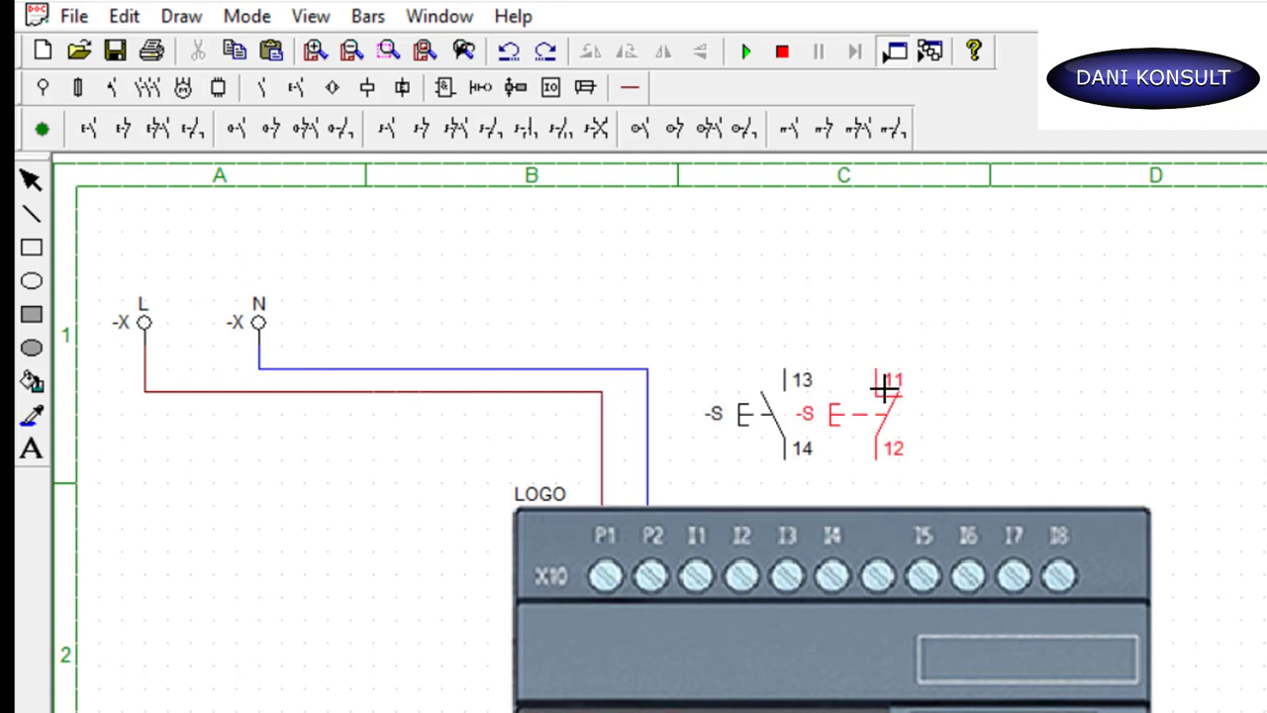
click(881, 382)
Shift both pushbutton contacts left so they sit together beside the supply wires
click(774, 428)
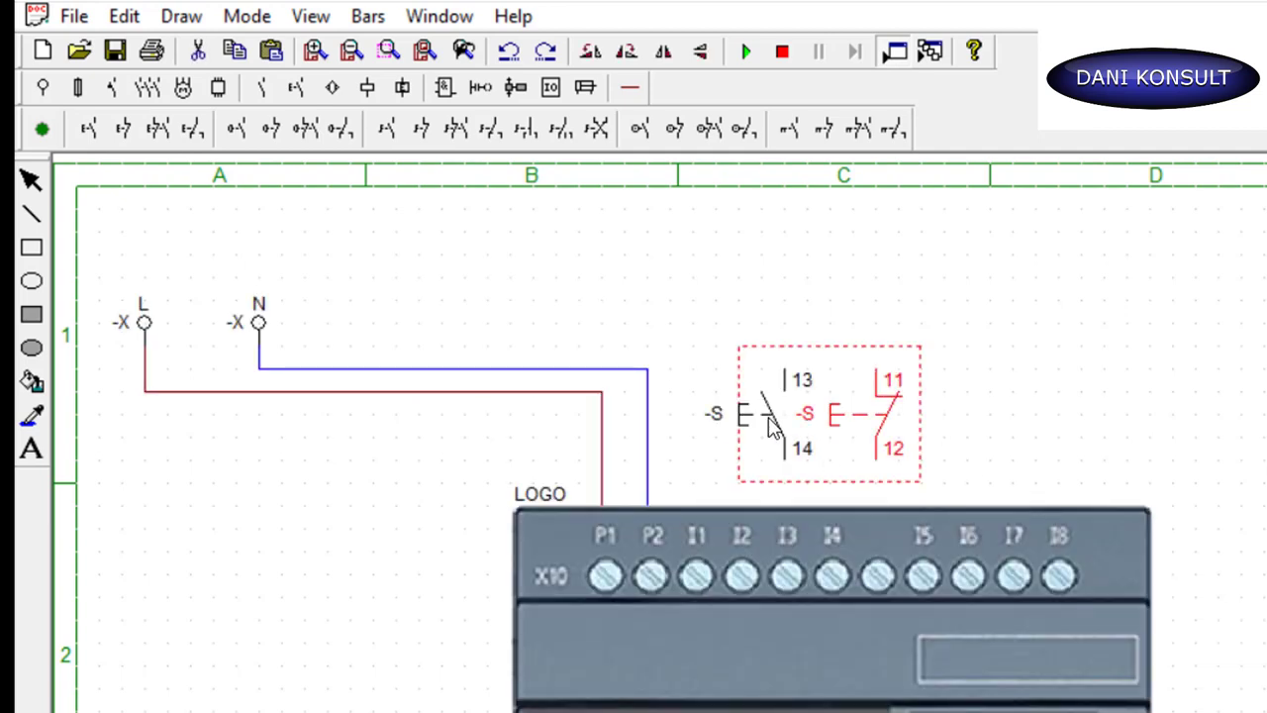
drag(719, 425, 693, 420)
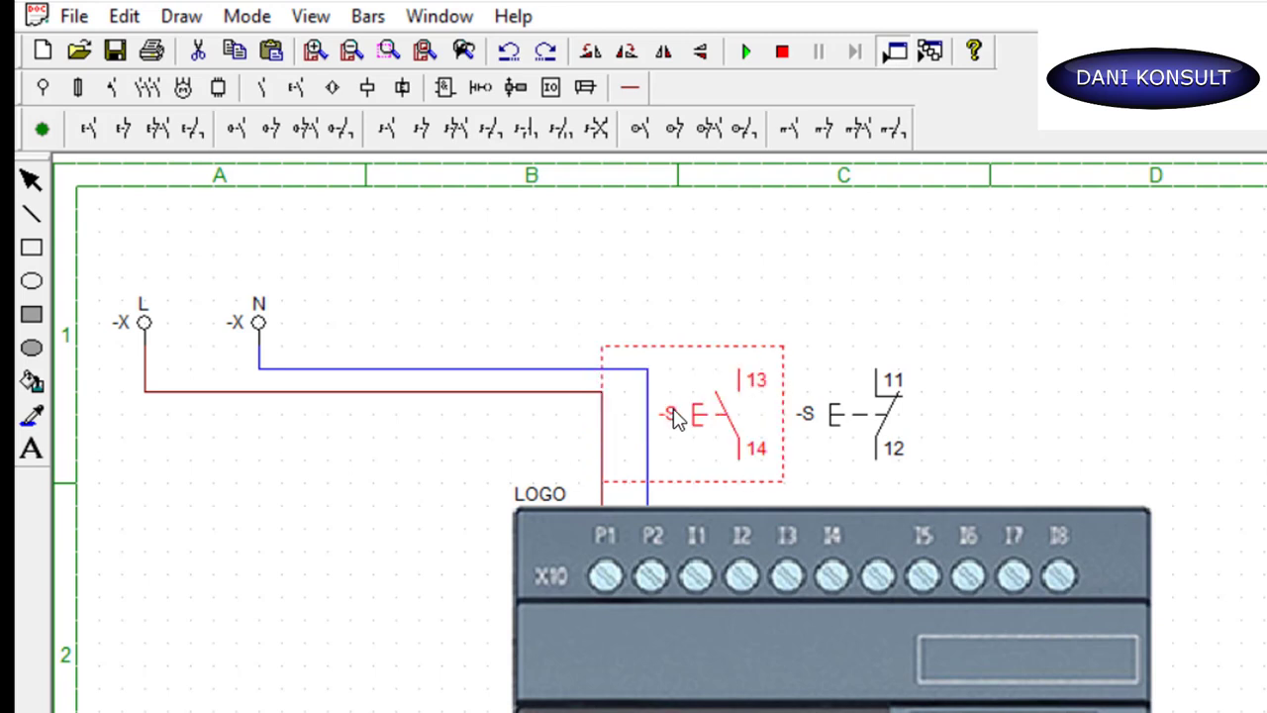
drag(857, 439, 814, 426)
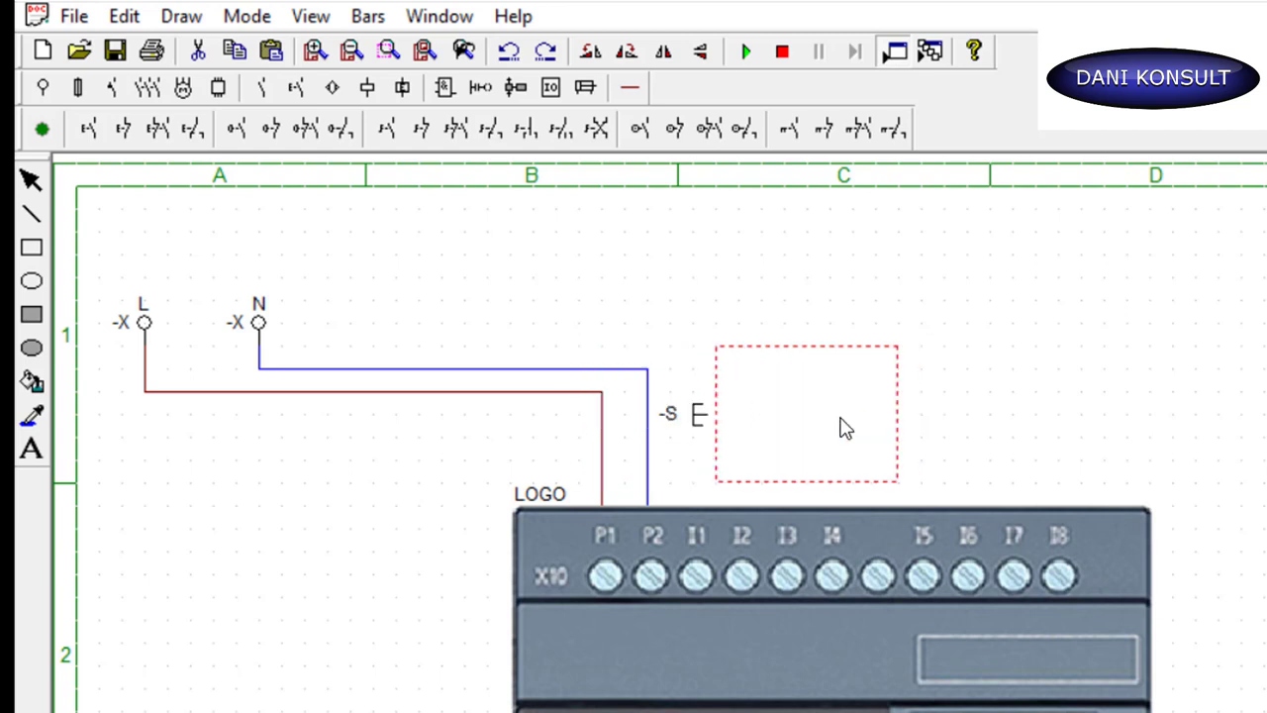
click(976, 419)
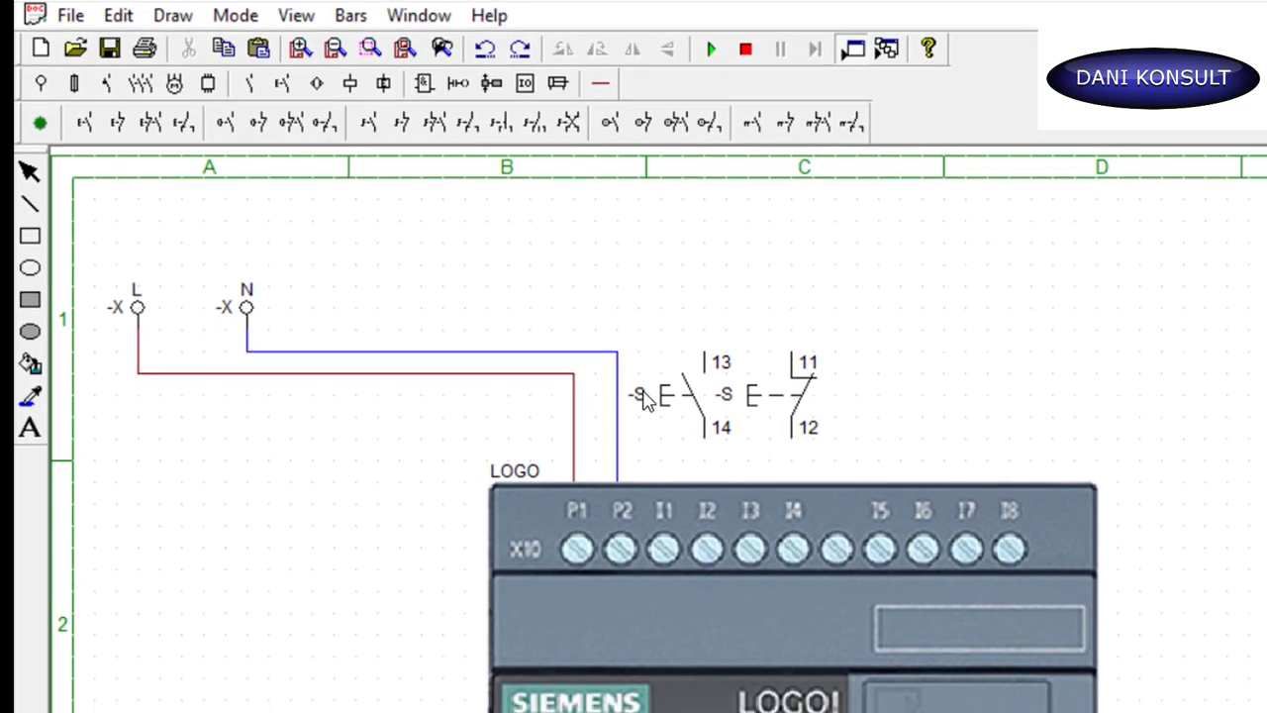
Rename the normally-open pushbutton -S1 and renumber its terminals to 3 and 4
double_click(674, 417)
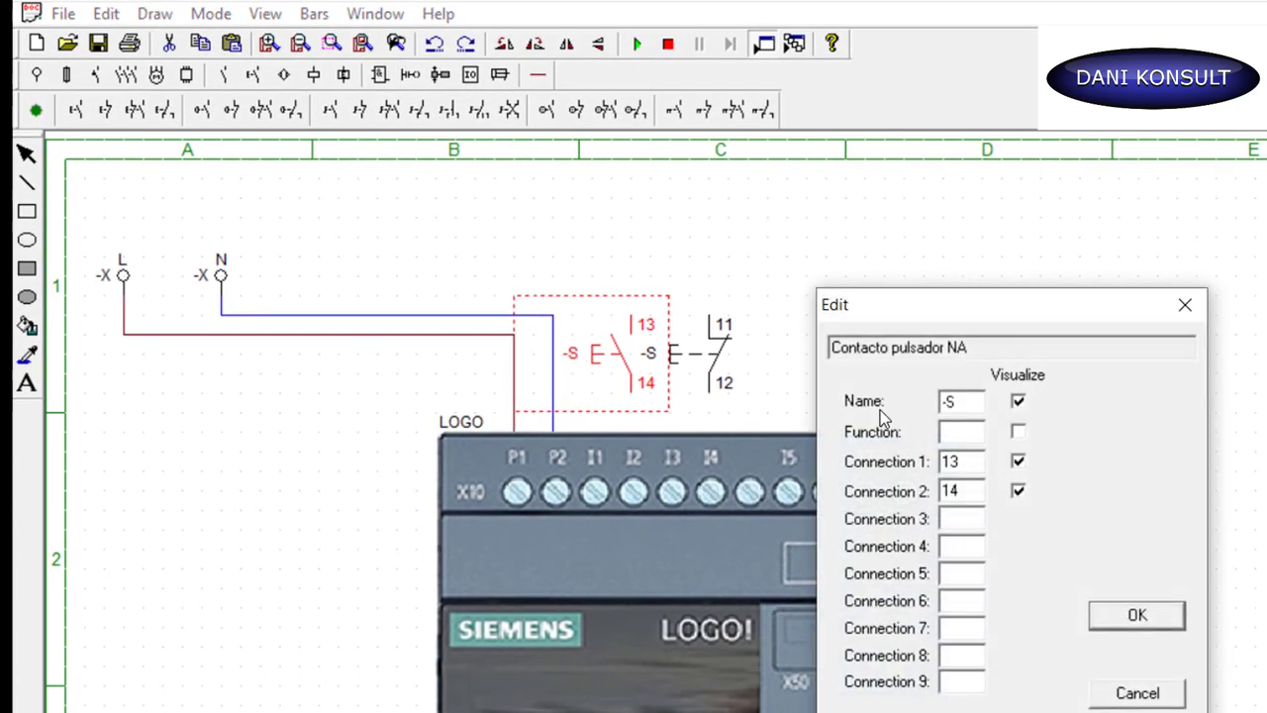
click(958, 401)
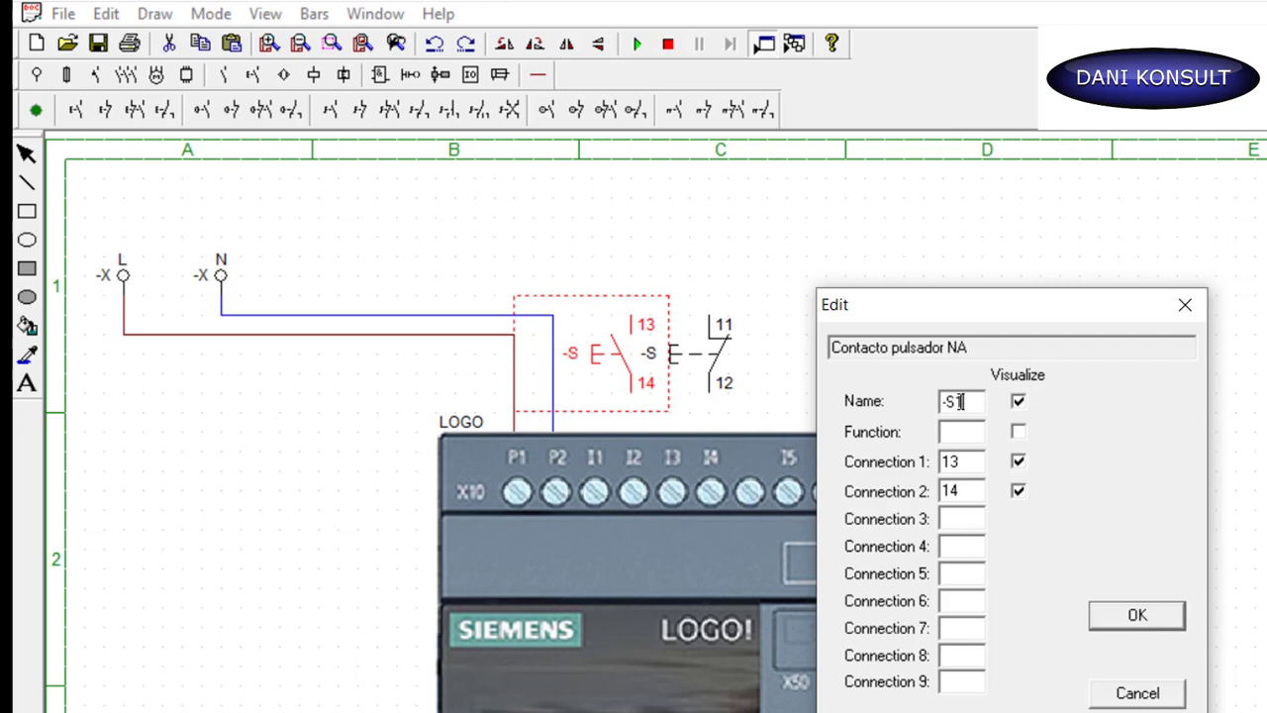
text(1)
click(948, 461)
key(BackSpace)
click(948, 490)
key(BackSpace)
click(1148, 615)
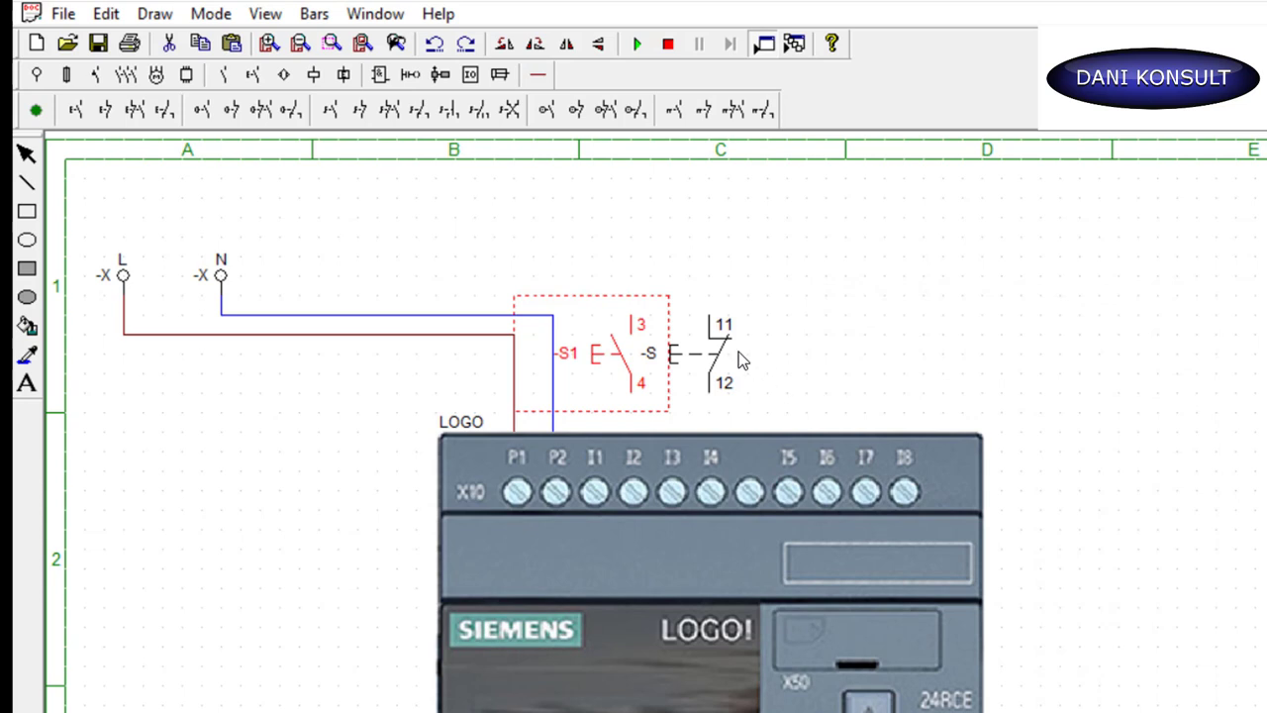
Rename the normally-closed pushbutton -S2 and renumber its terminals to 1 and 2
click(727, 346)
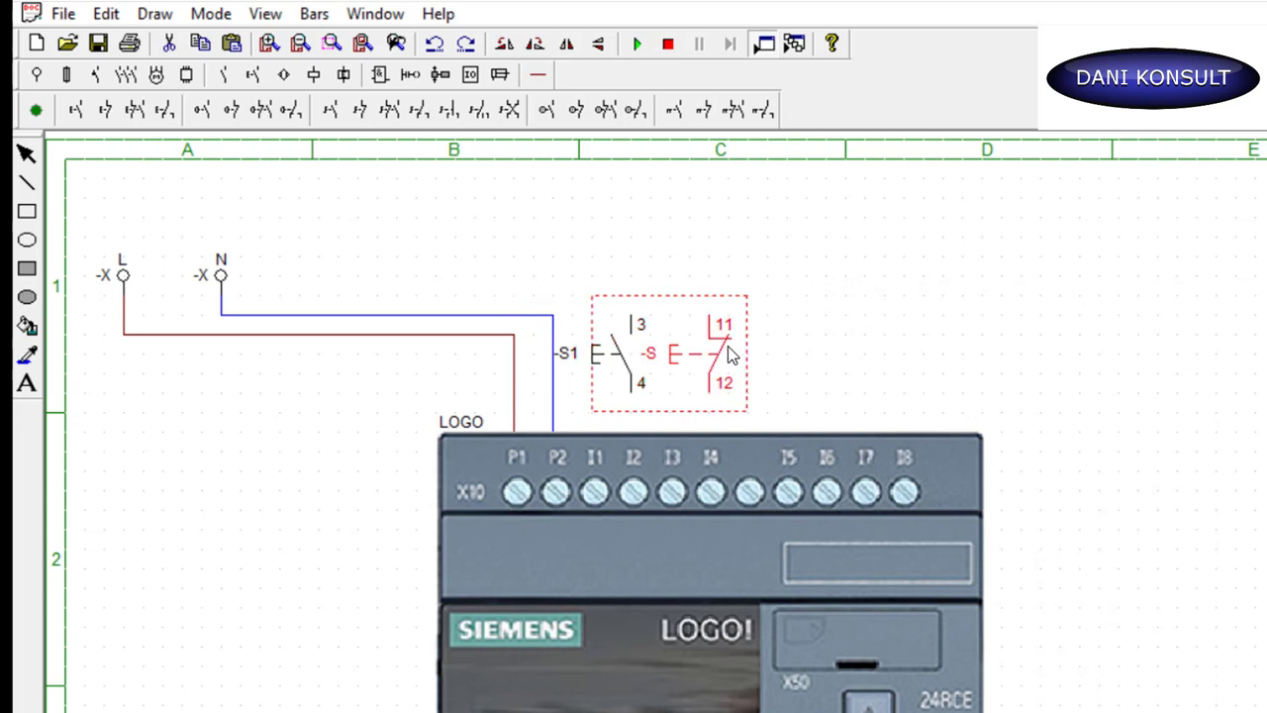
double_click(727, 345)
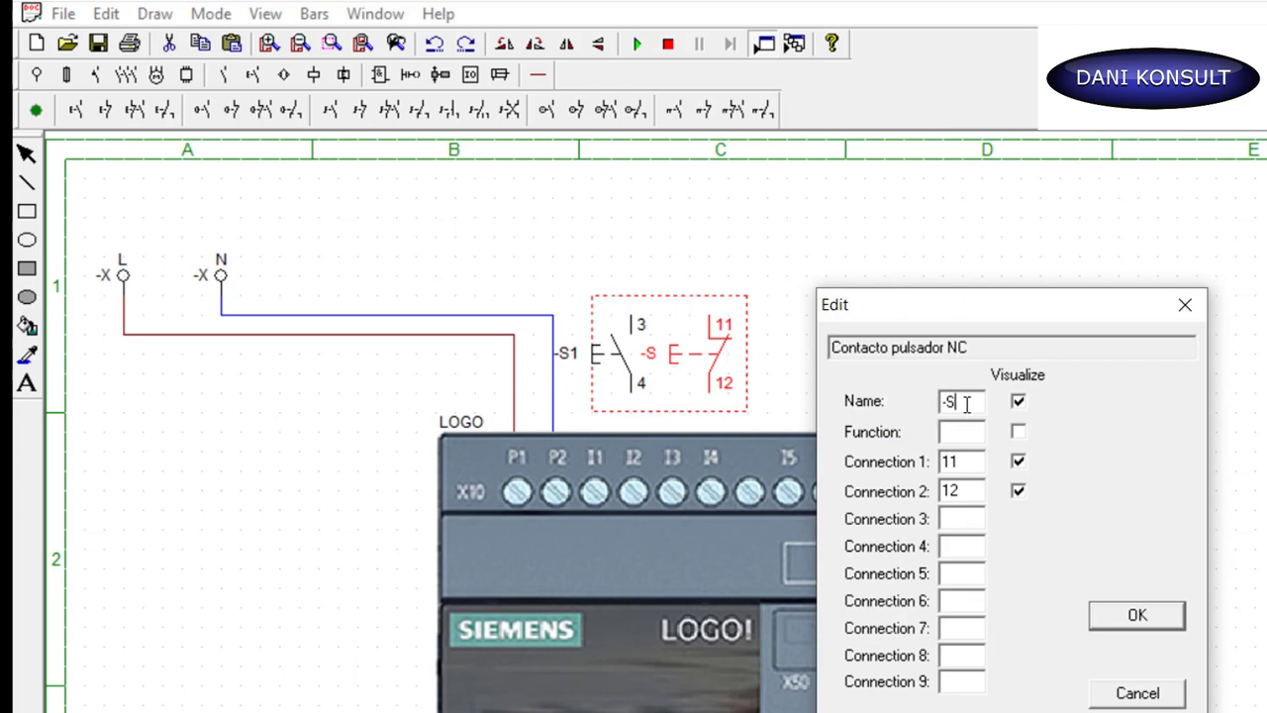
text(2)
click(950, 463)
key(BackSpace)
key(BackSpace)
click(1137, 616)
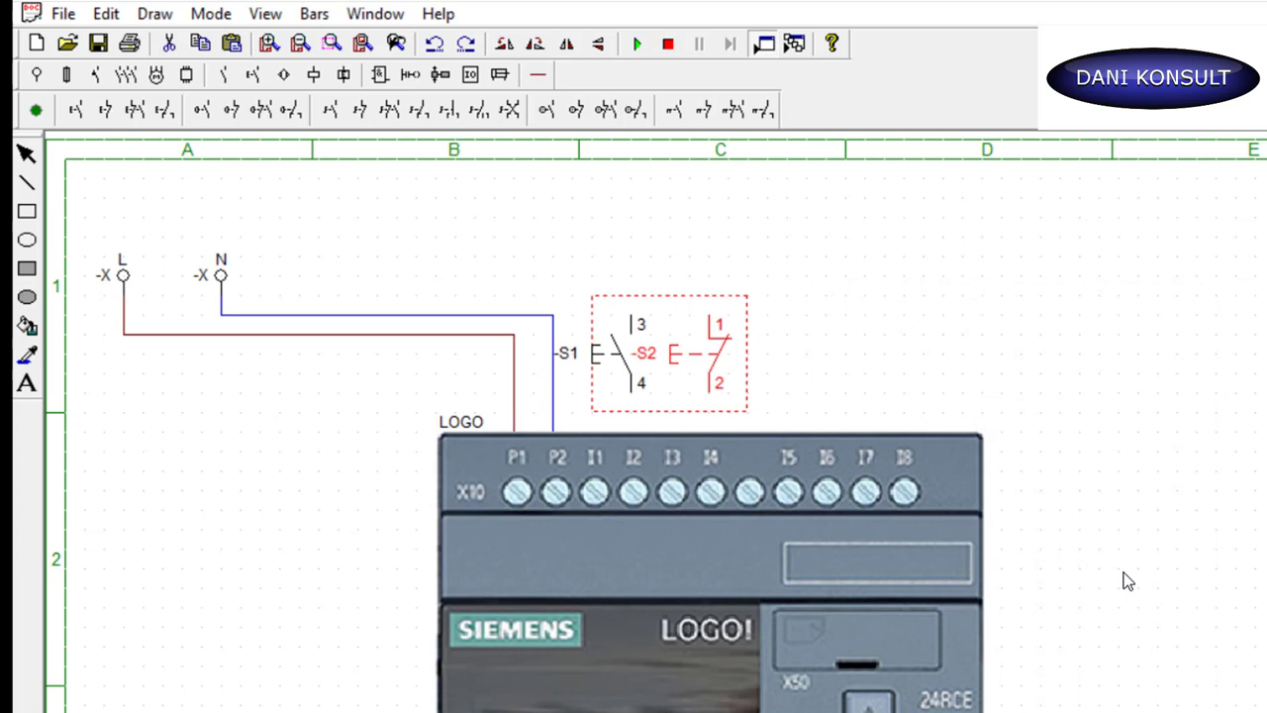
click(959, 354)
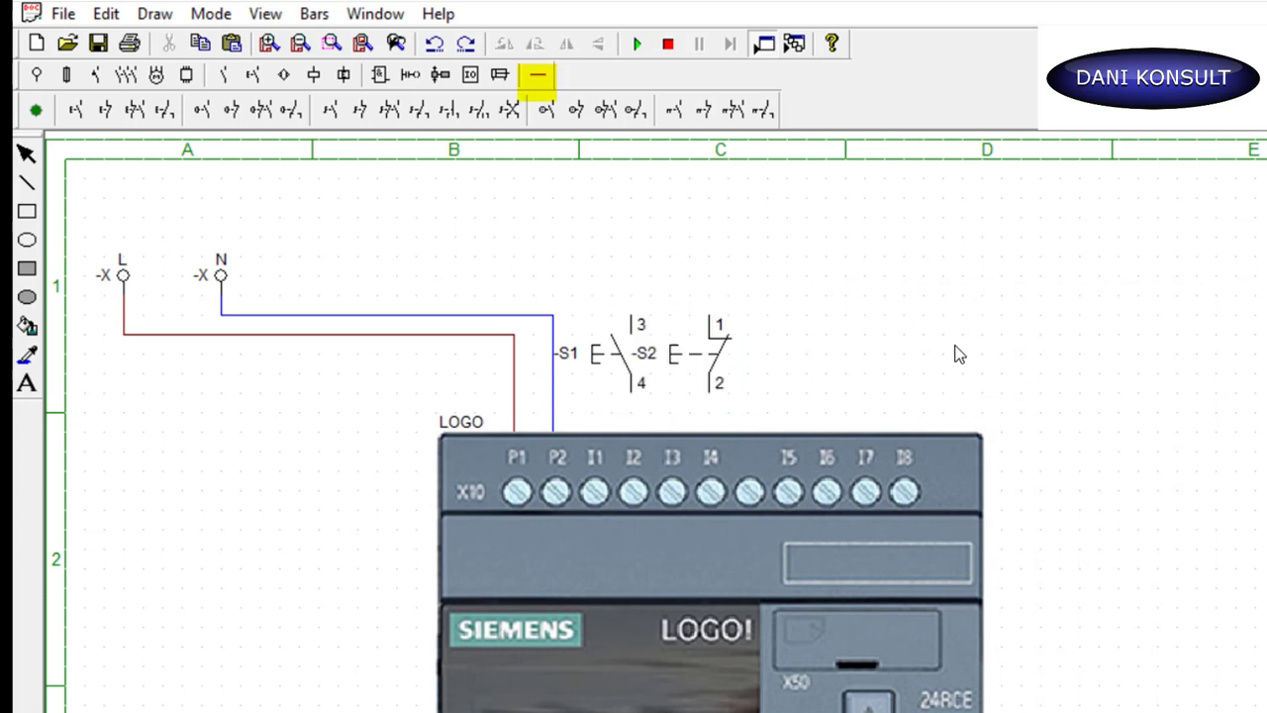
Draw phase wires from the L line over to S2 terminal 1 and S1 terminal 3
click(537, 79)
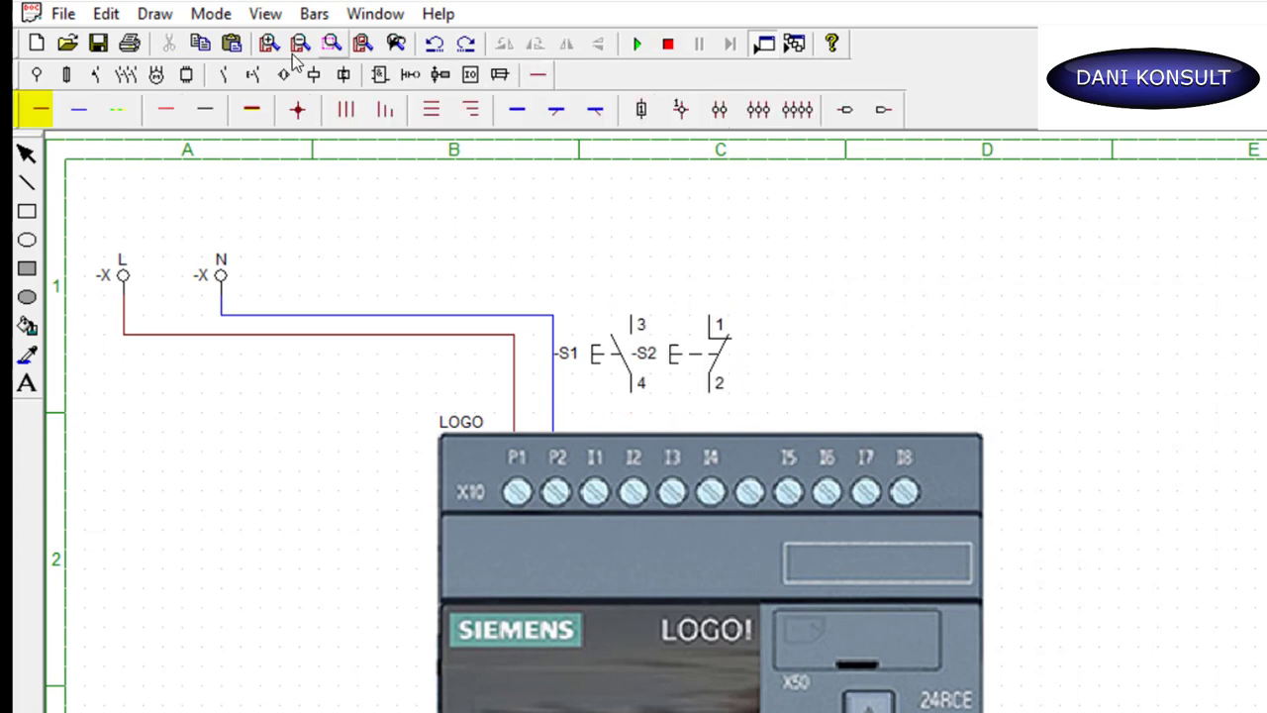
click(40, 113)
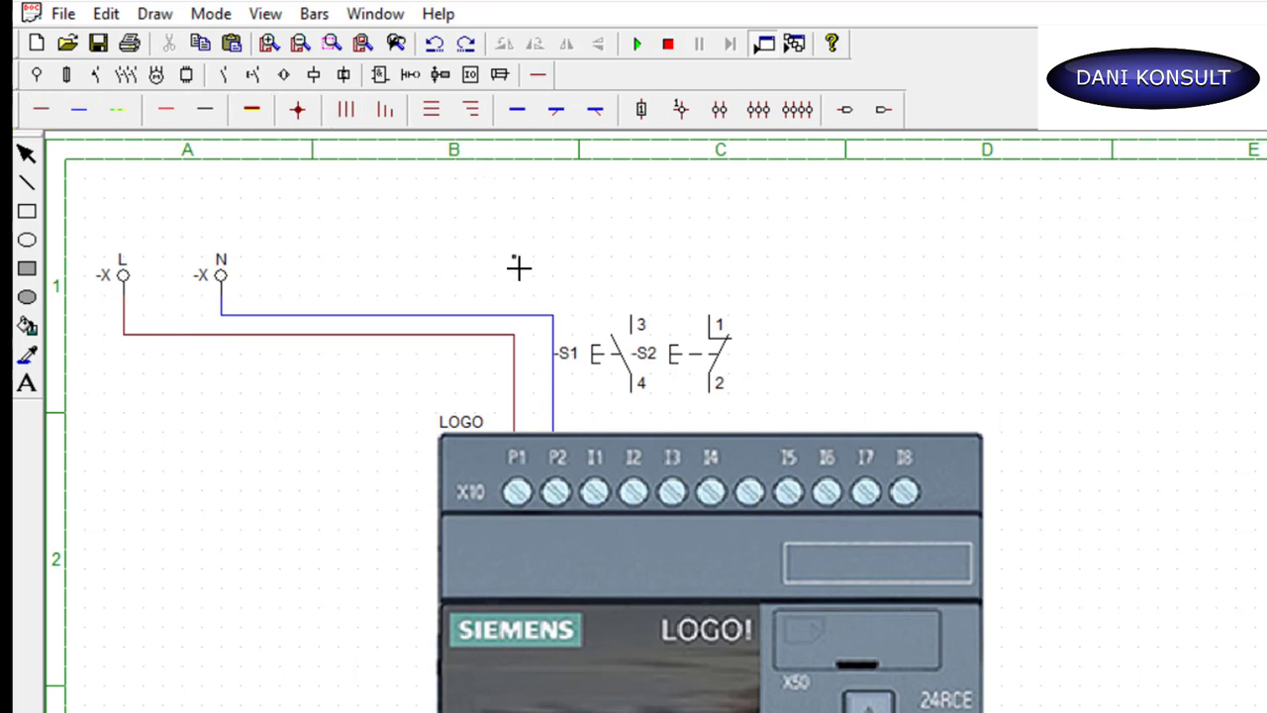
click(522, 336)
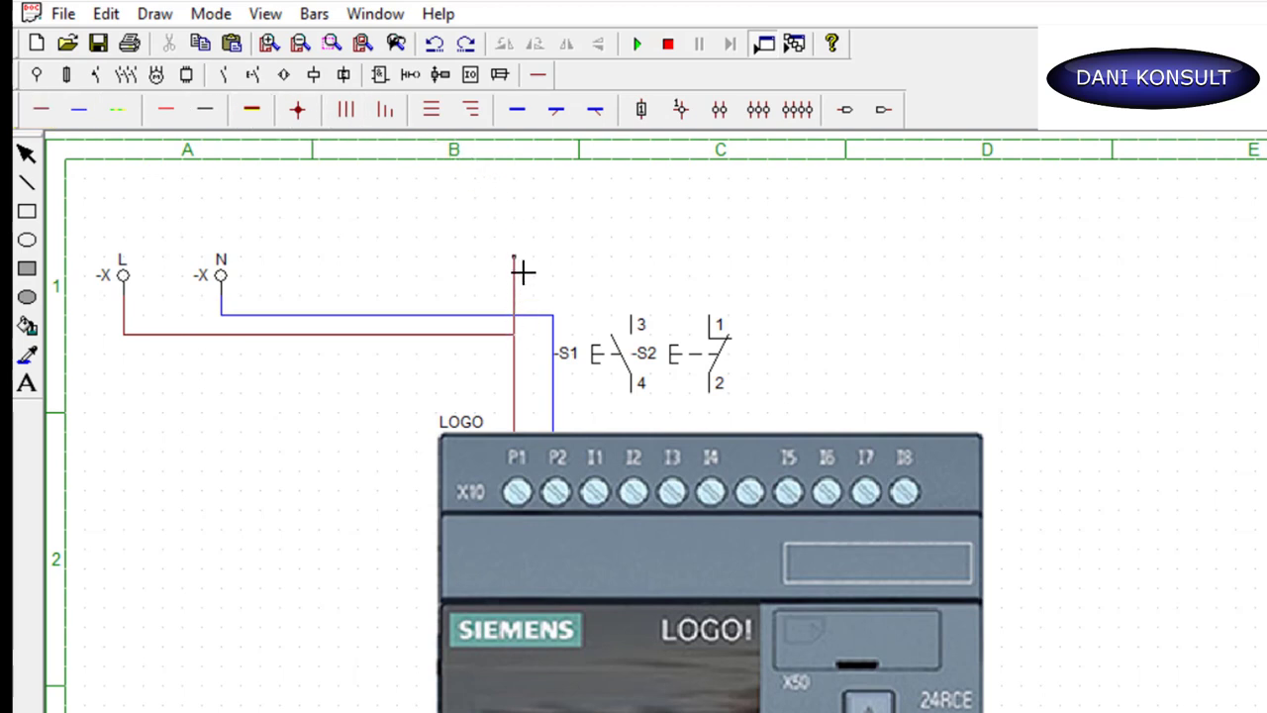
click(522, 263)
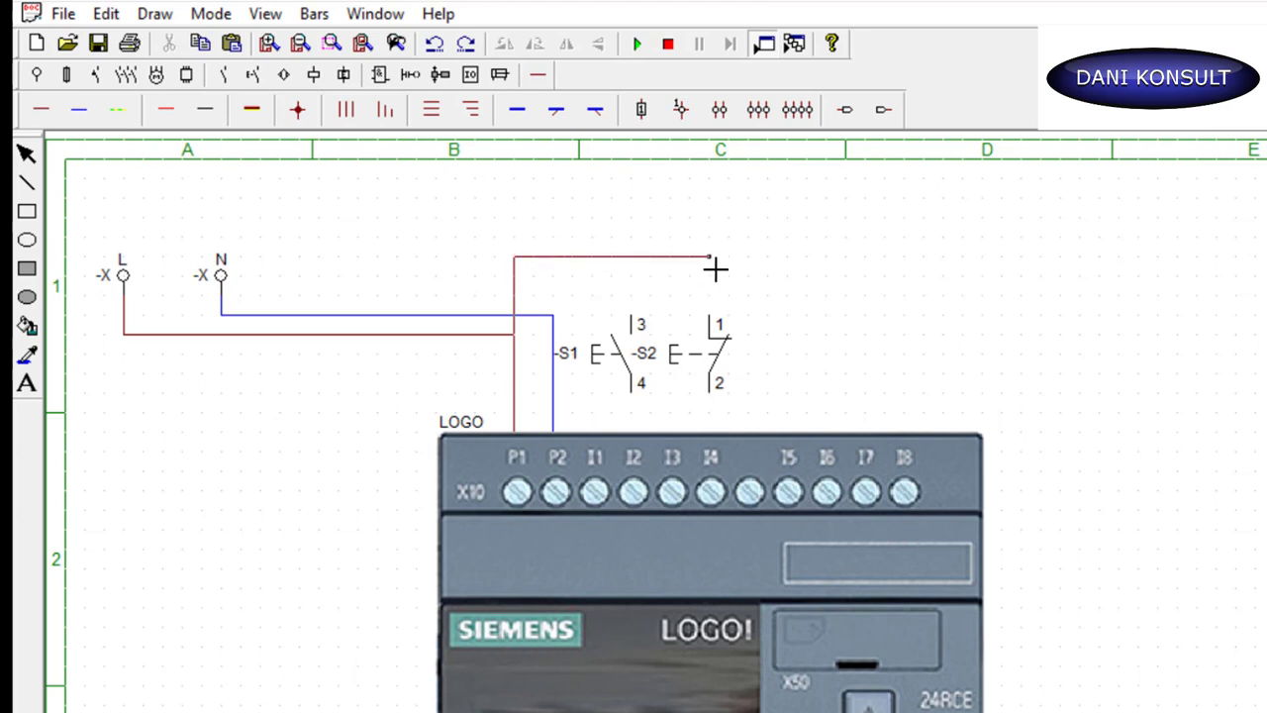
click(714, 265)
click(721, 315)
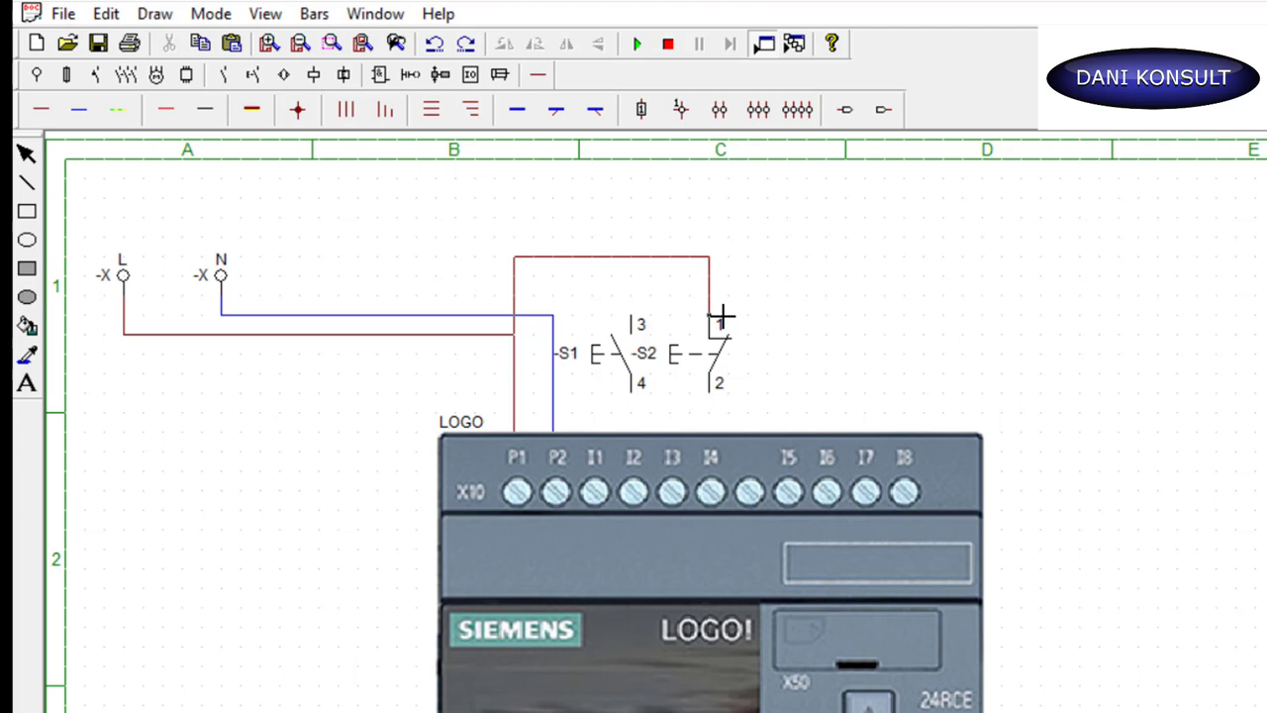
click(639, 318)
click(630, 256)
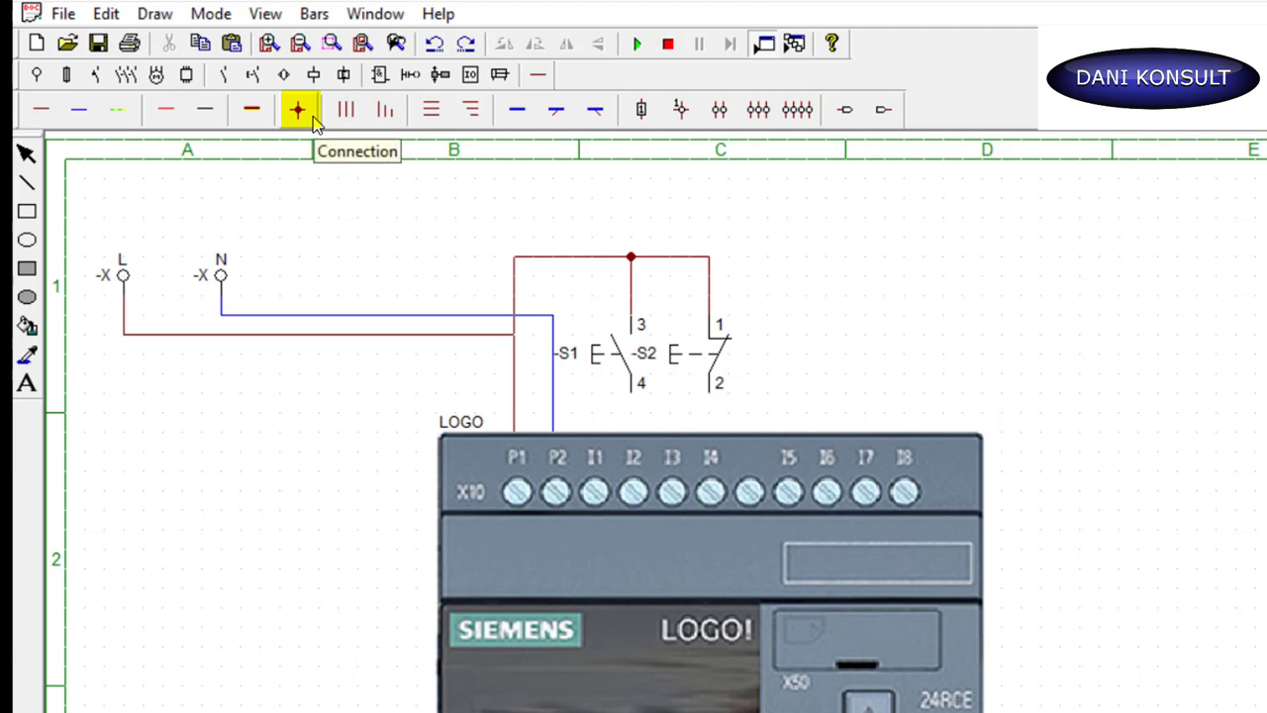
Add a junction dot where the new wire meets the L line, undoing a stray dot
click(298, 110)
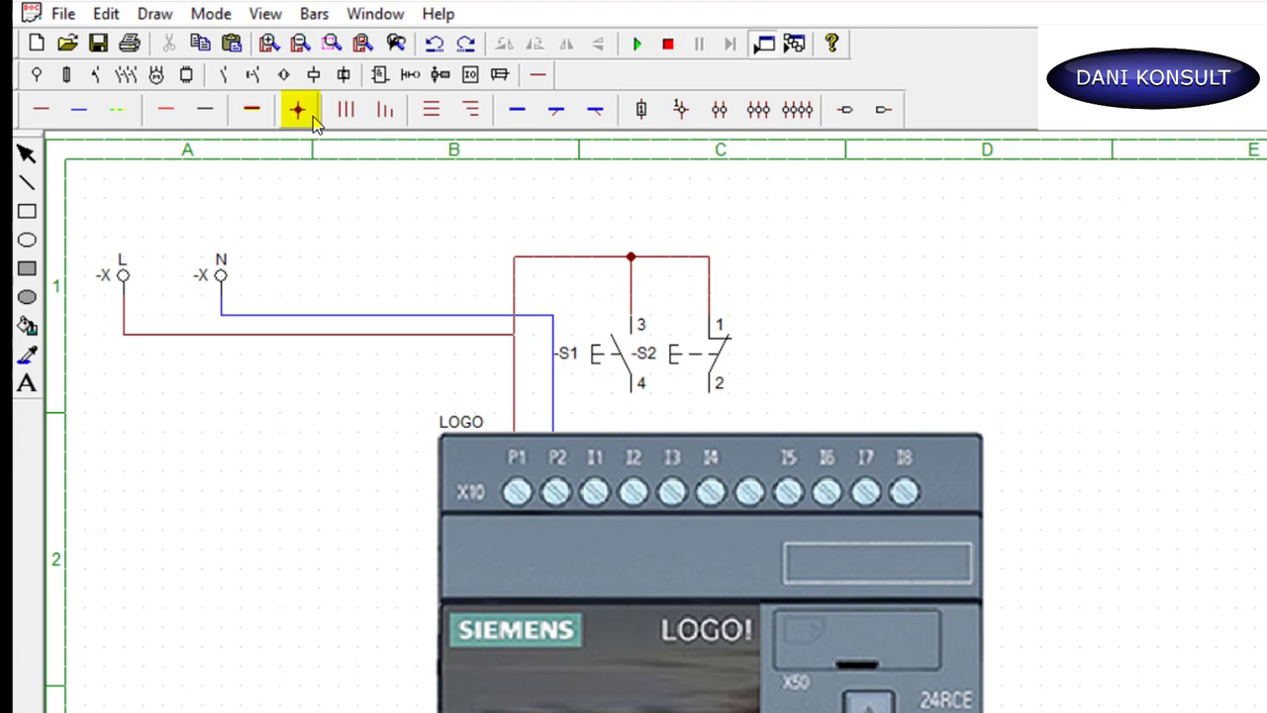
click(515, 336)
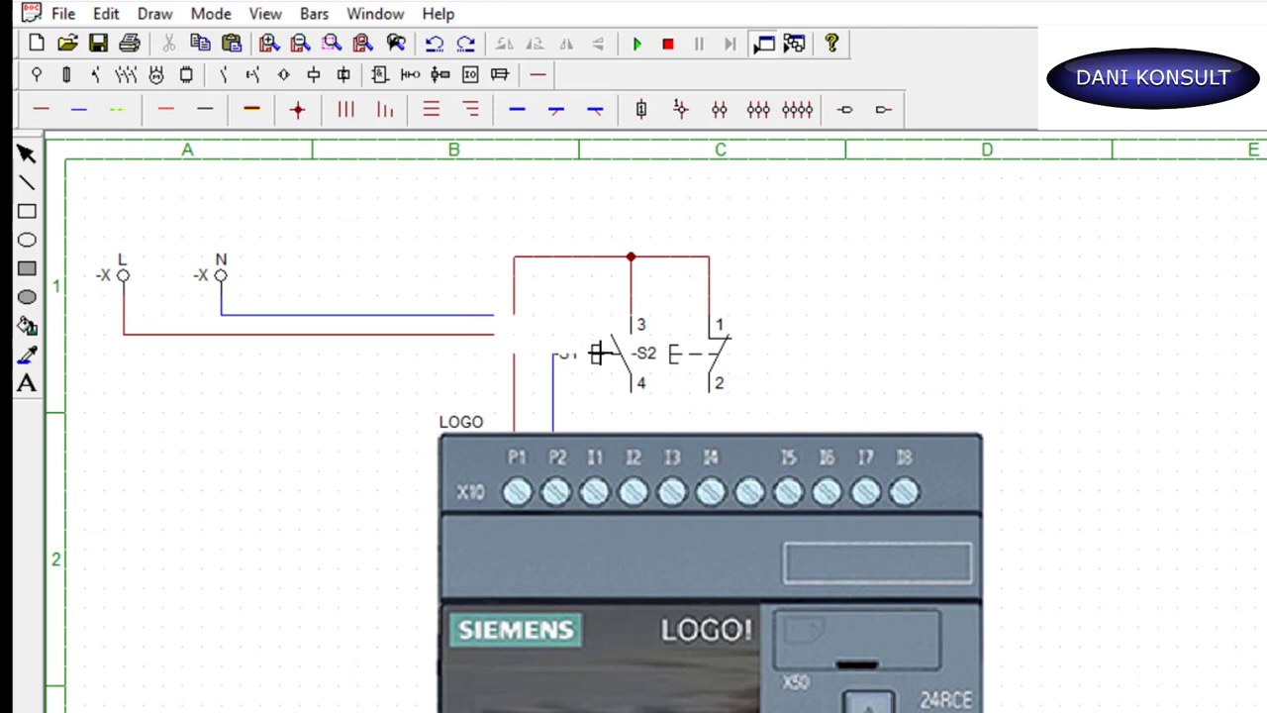
click(484, 211)
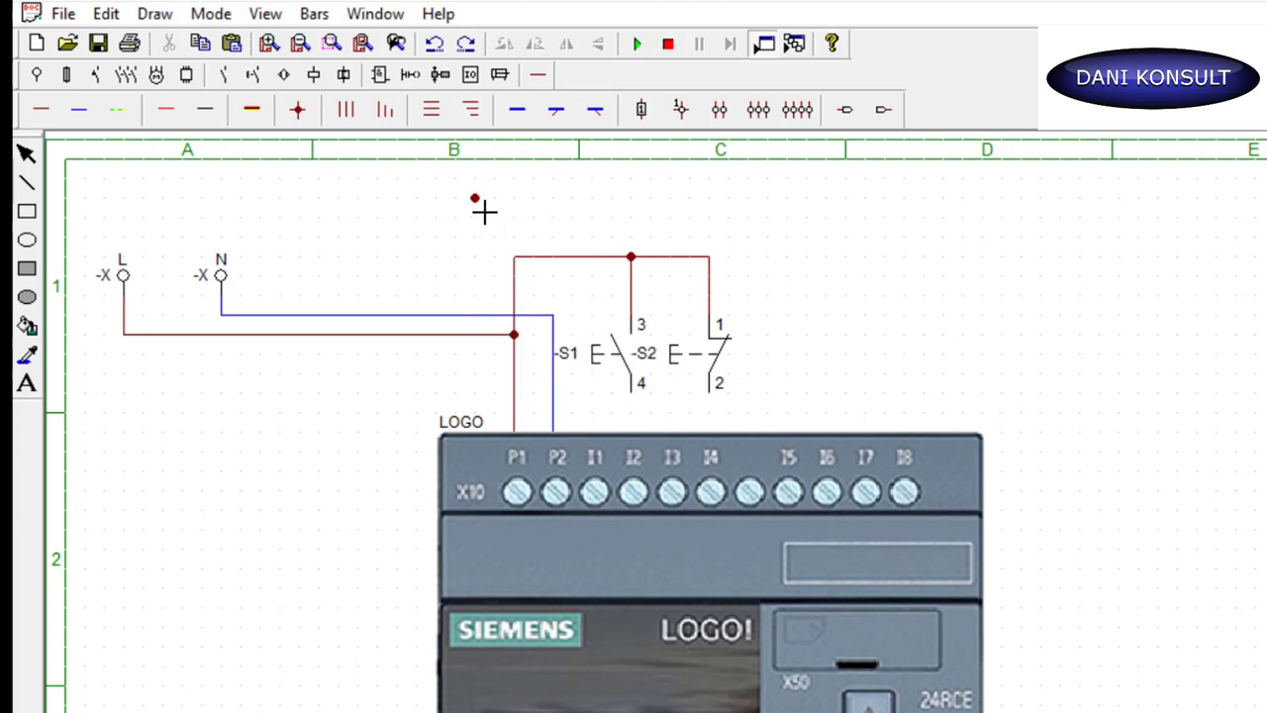
key(ctrl+z)
Wire S1 terminal 4 to input I2 and S2 terminal 2 to input I4, then start the simulation
click(41, 109)
click(630, 393)
click(634, 429)
click(711, 393)
click(712, 428)
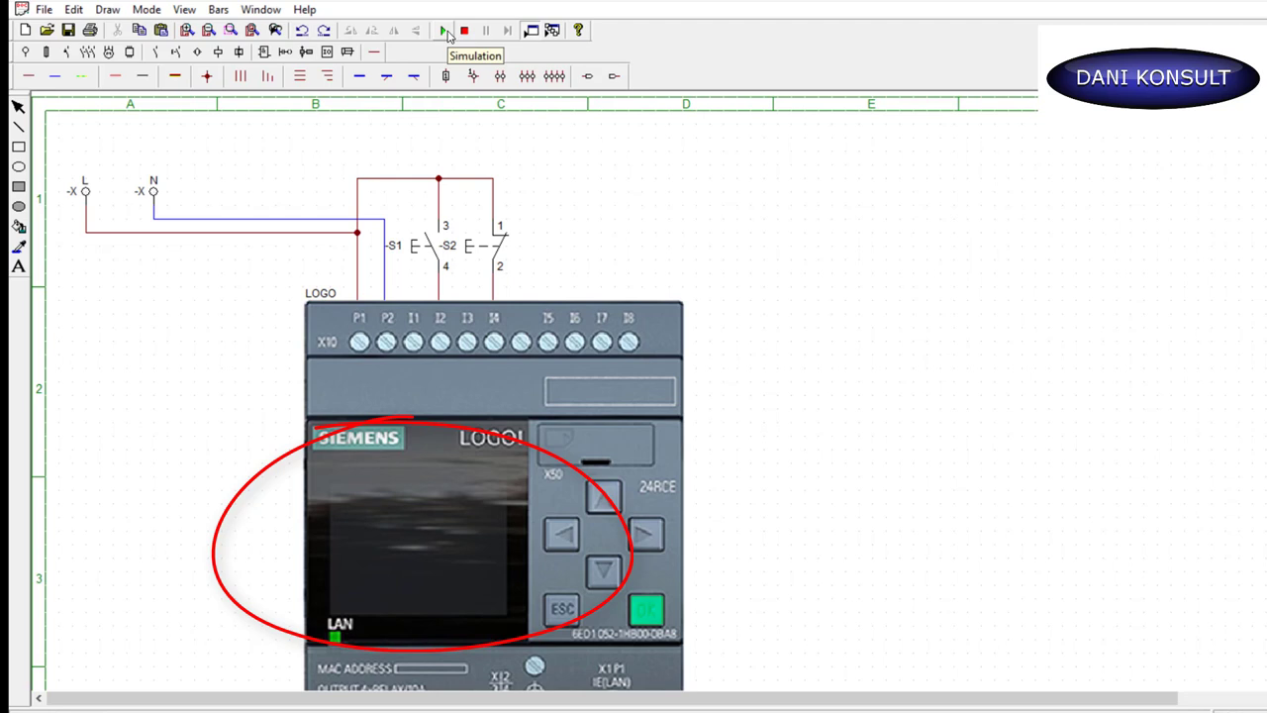
click(445, 31)
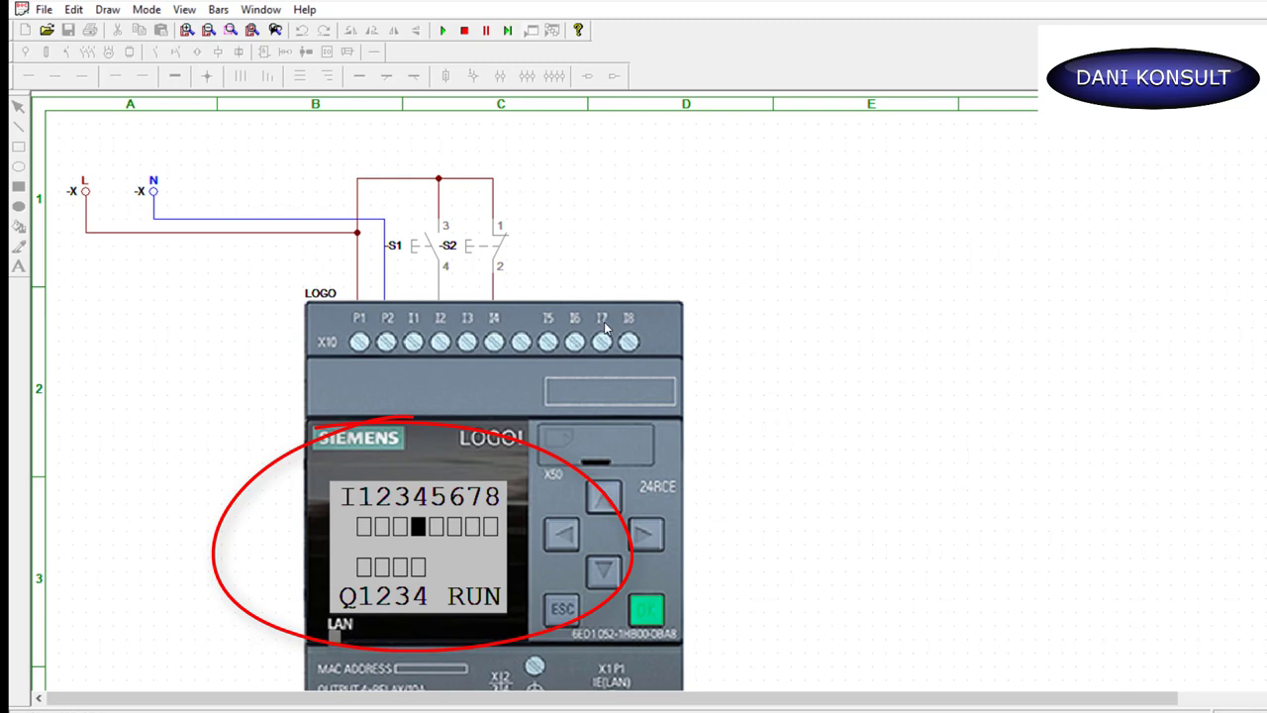
Press S1 and S2 twice each to check inputs I2 and I4, then stop the simulation
click(413, 252)
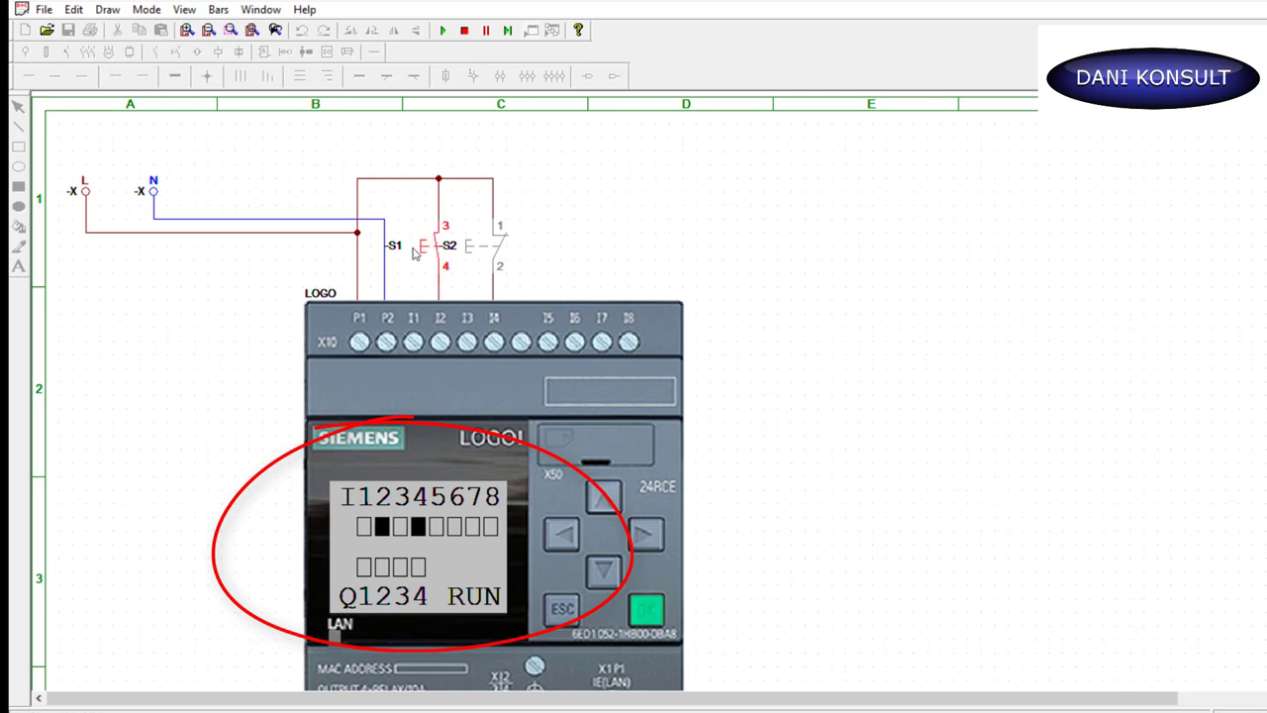
click(413, 252)
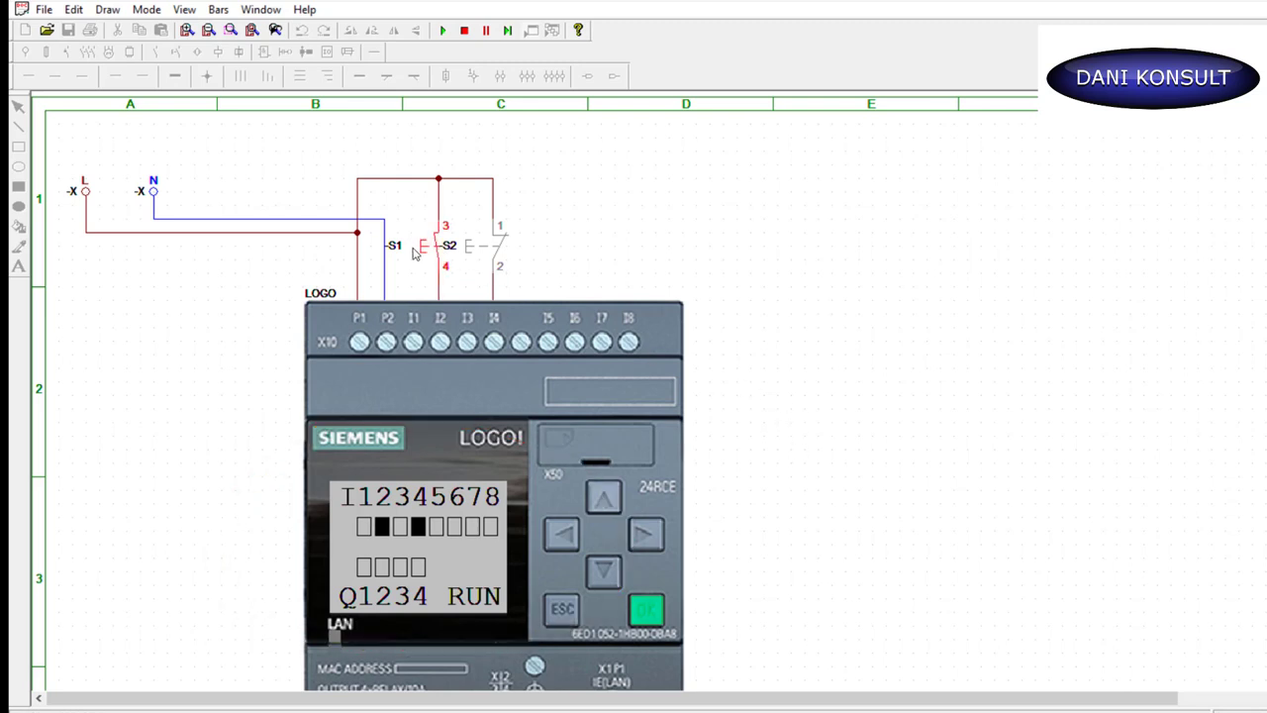
click(469, 255)
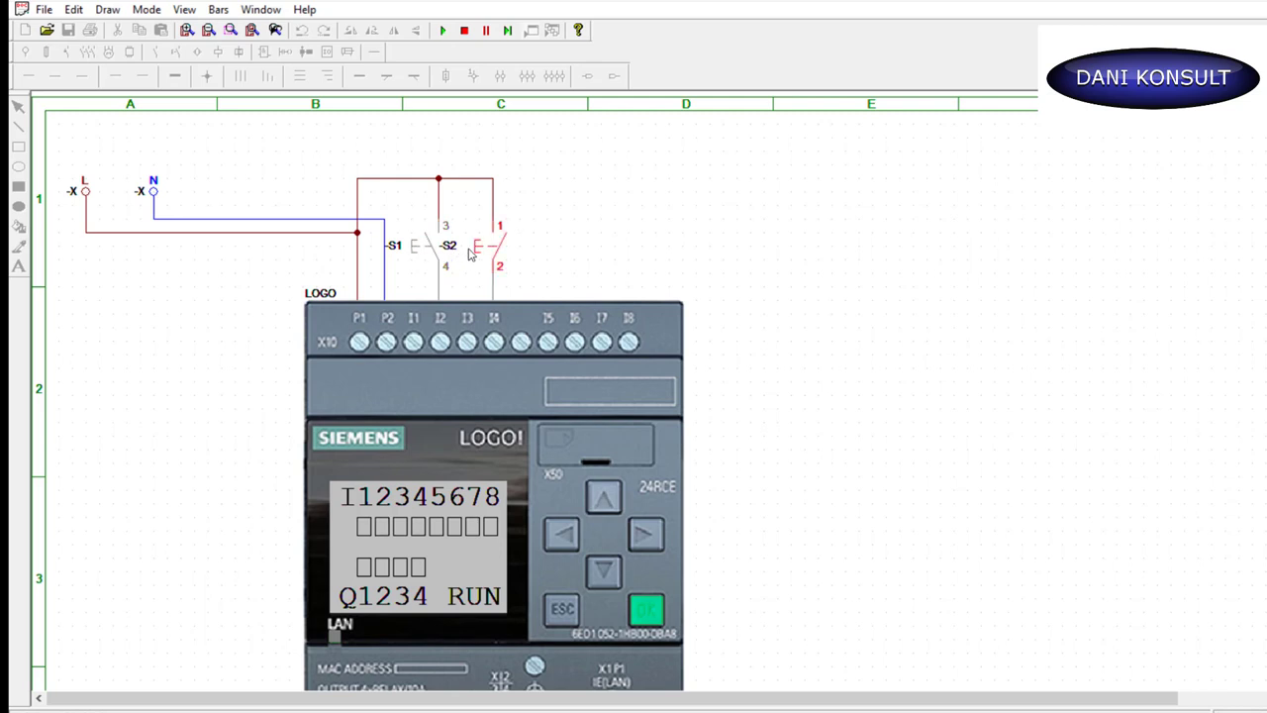
click(470, 255)
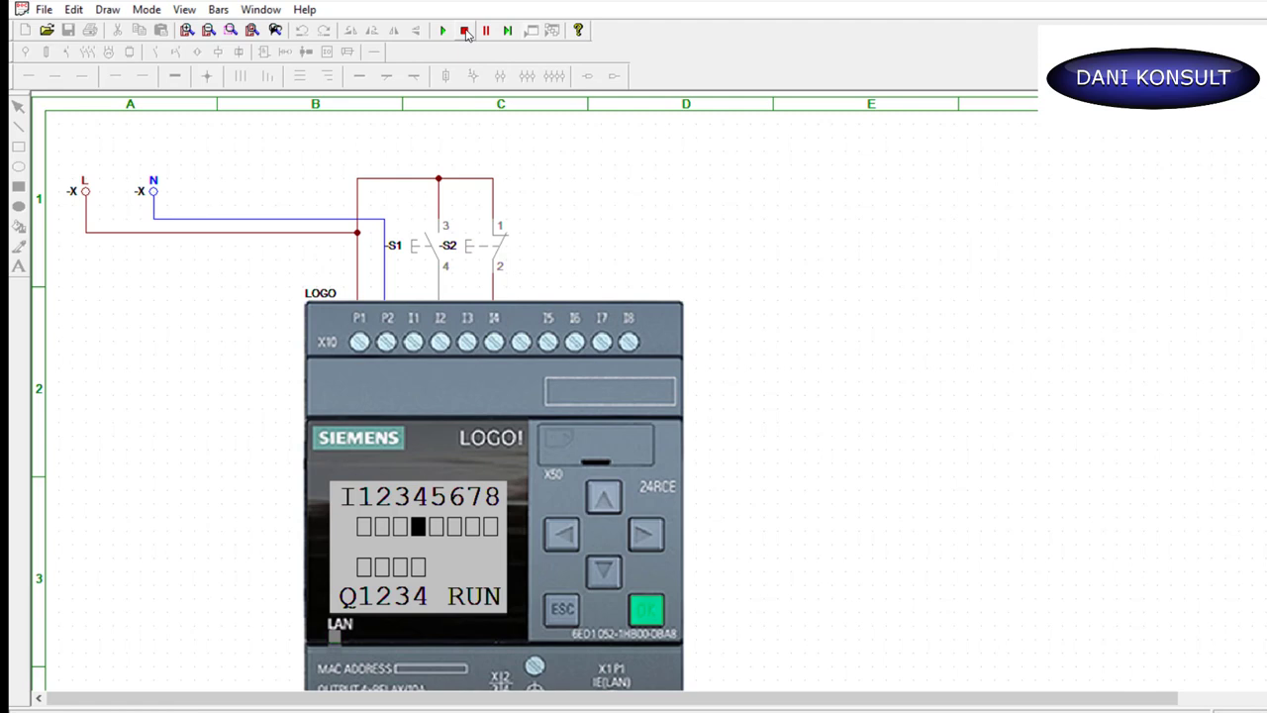
click(465, 31)
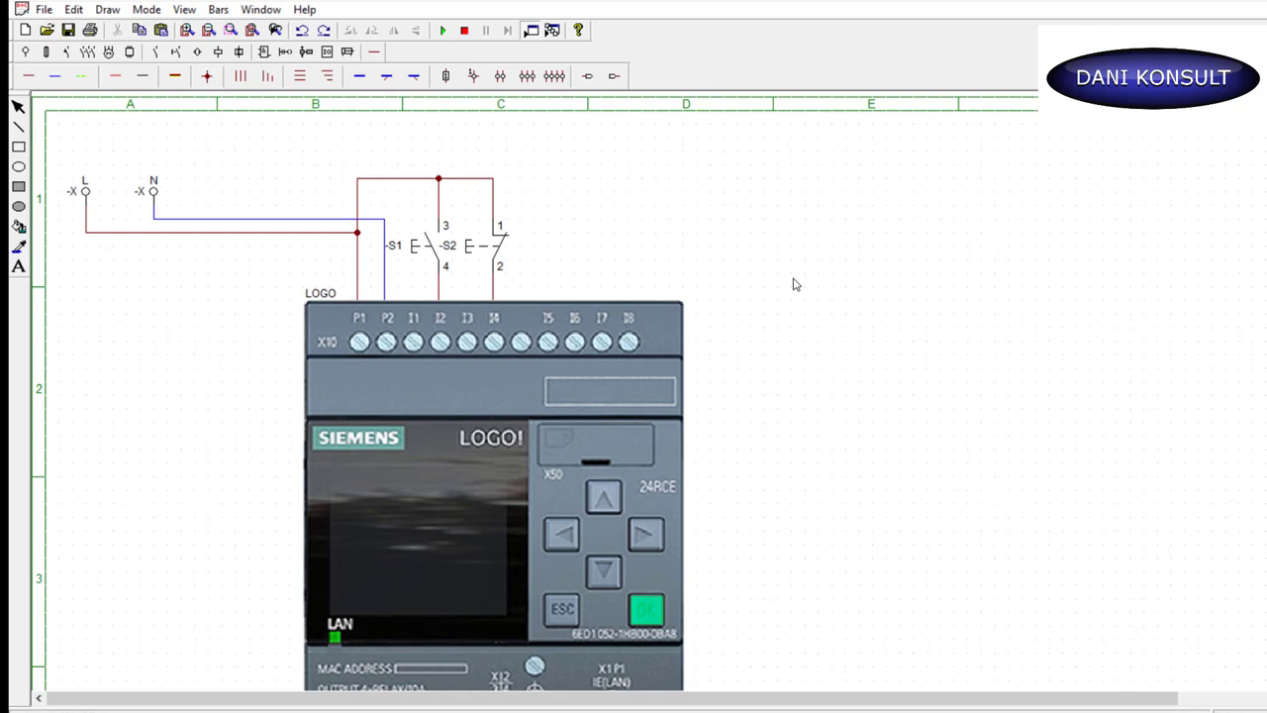
Run a phase wire from the L junction to the Q1 and Q2 output commons, joined with a junction dot
scroll(792, 275, down, 2)
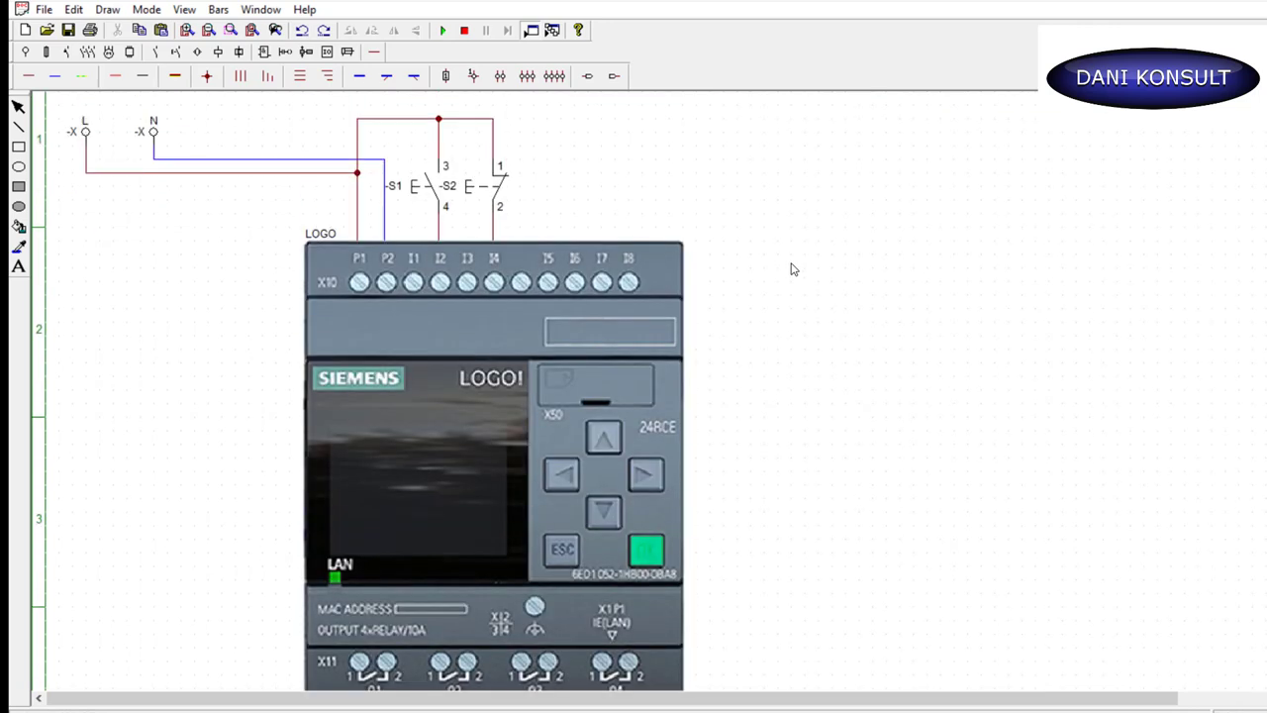
click(207, 30)
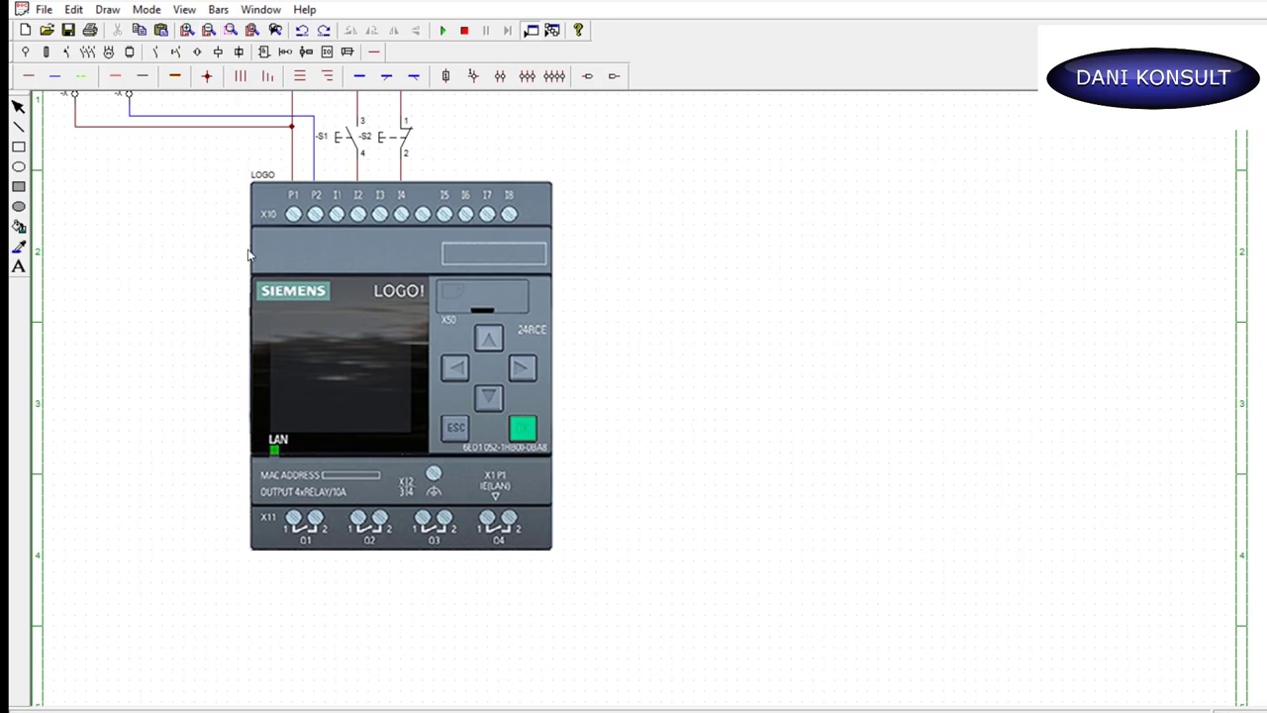
click(28, 79)
mouse_move(81, 132)
mouse_down()
mouse_move(101, 560)
mouse_move(99, 592)
mouse_move(88, 593)
mouse_move(292, 597)
mouse_up()
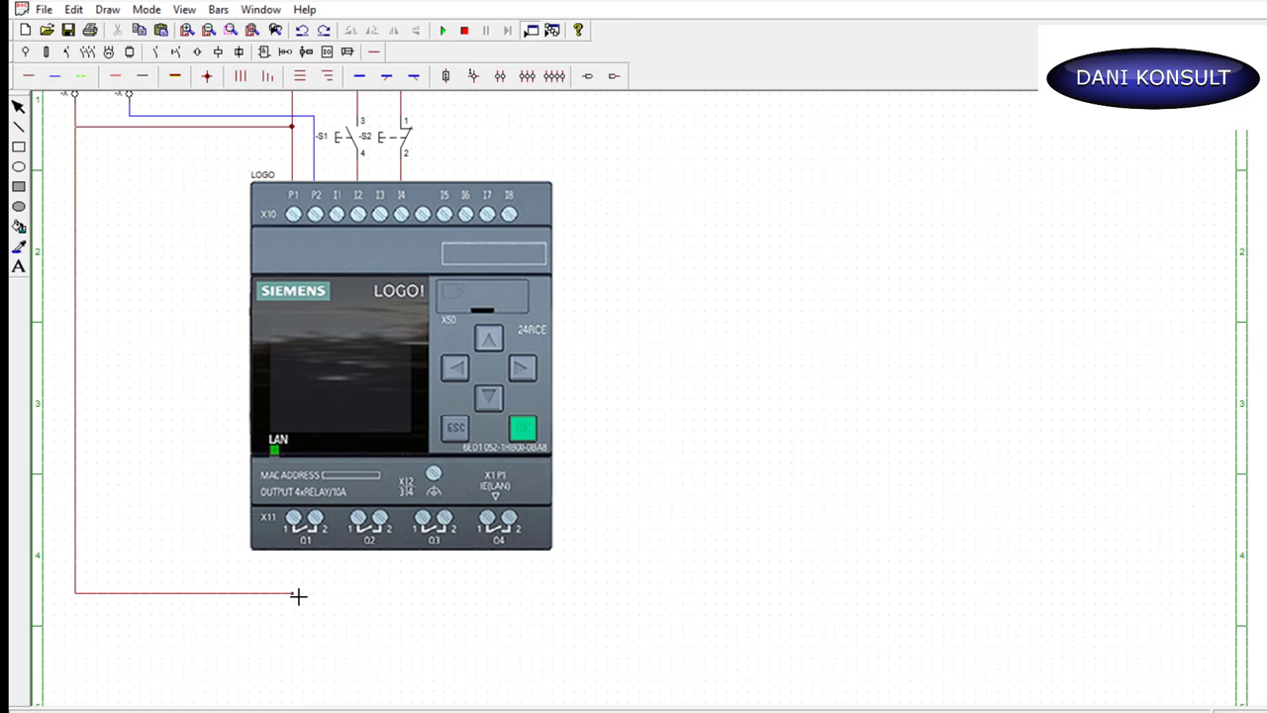
drag(294, 593, 293, 568)
mouse_move(296, 594)
mouse_down()
mouse_move(361, 592)
mouse_move(360, 579)
mouse_up()
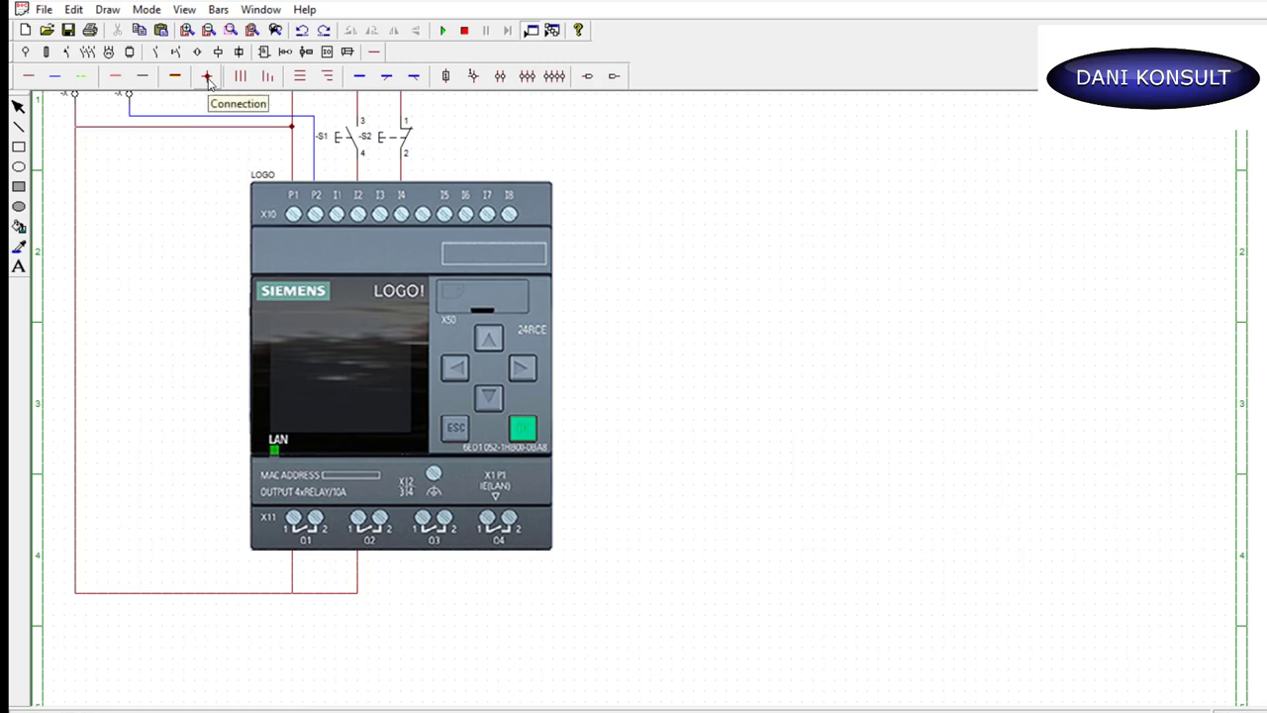
click(208, 78)
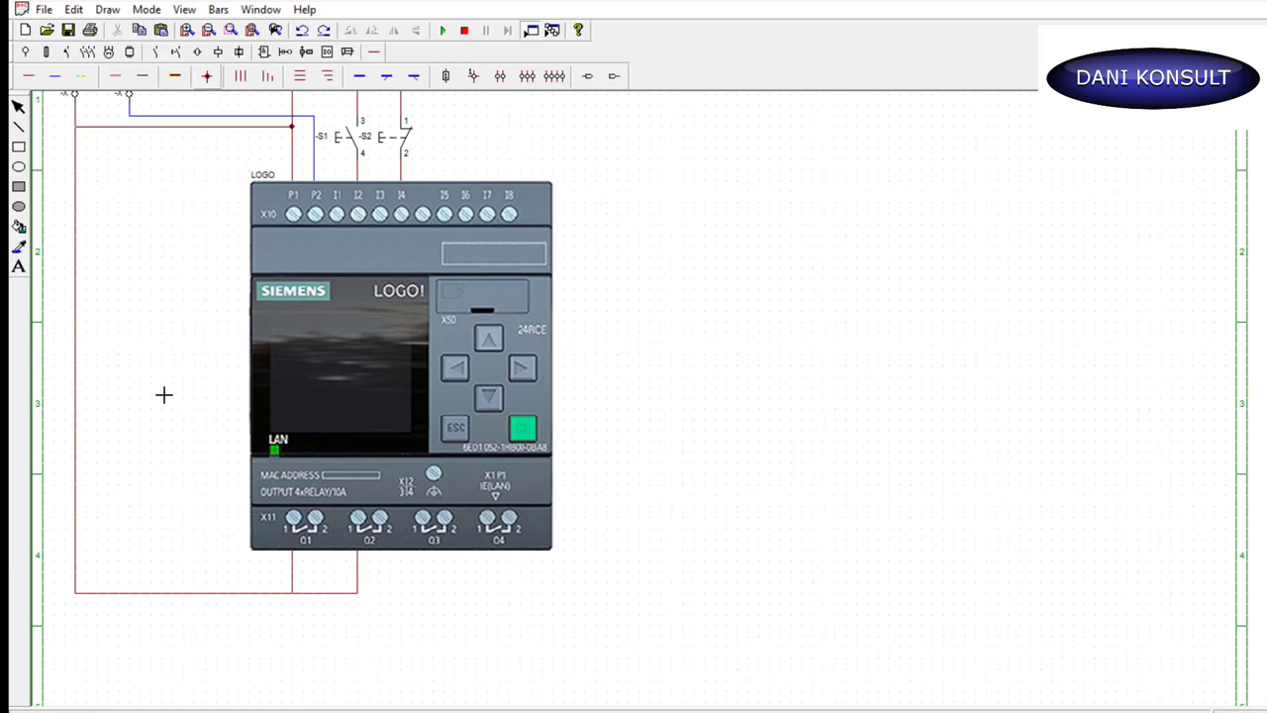
click(292, 592)
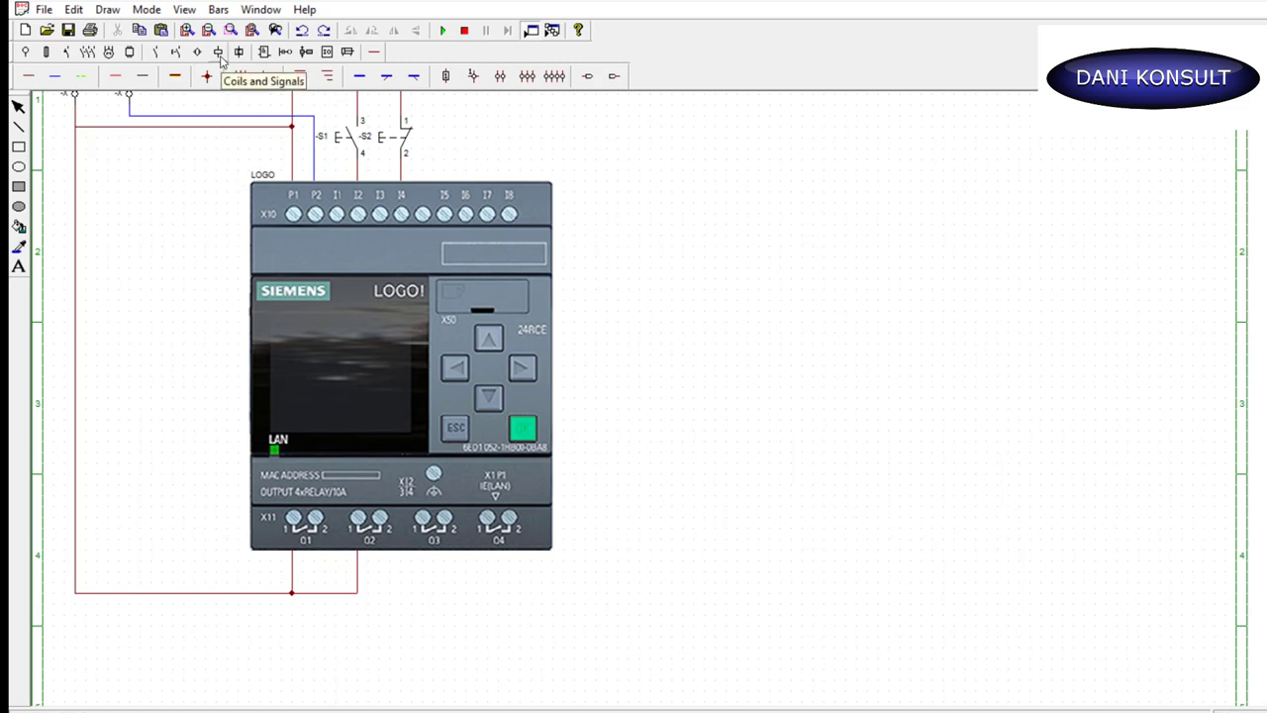
Place a contactor coil -K (A1/A2) and a pilot lamp -H (X1/X2) side by side below the LOGO
click(218, 55)
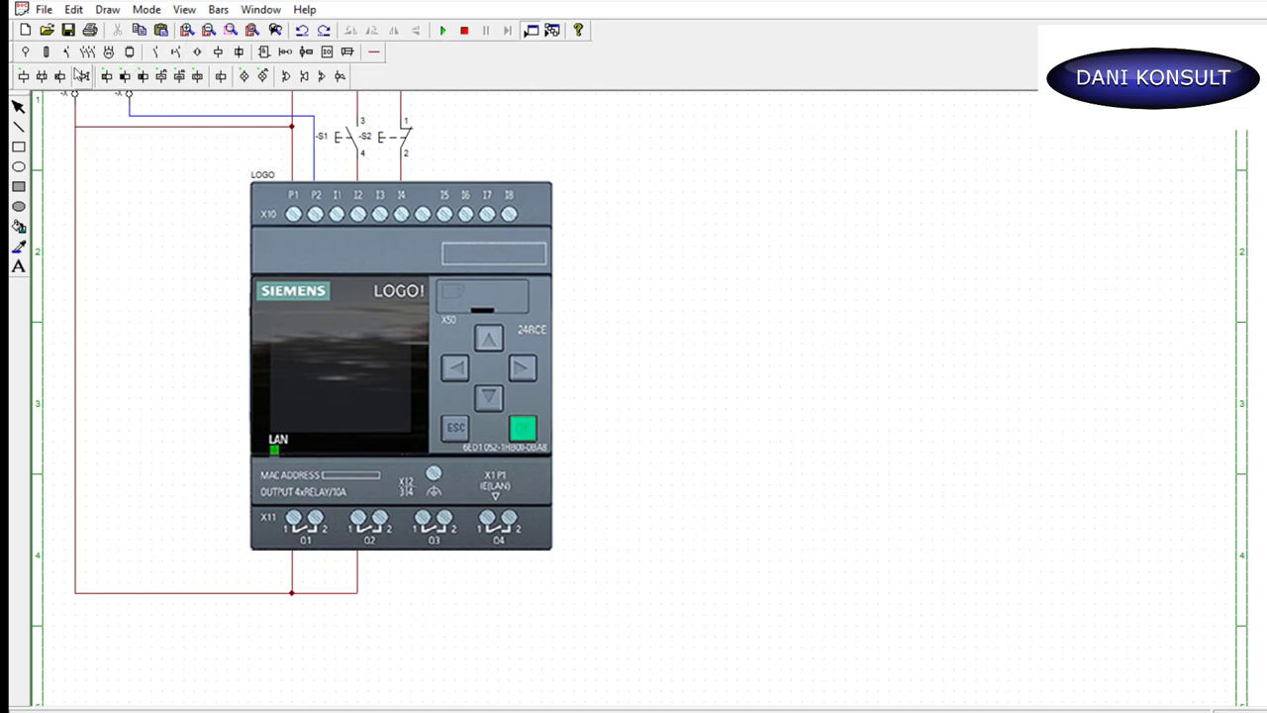
click(24, 78)
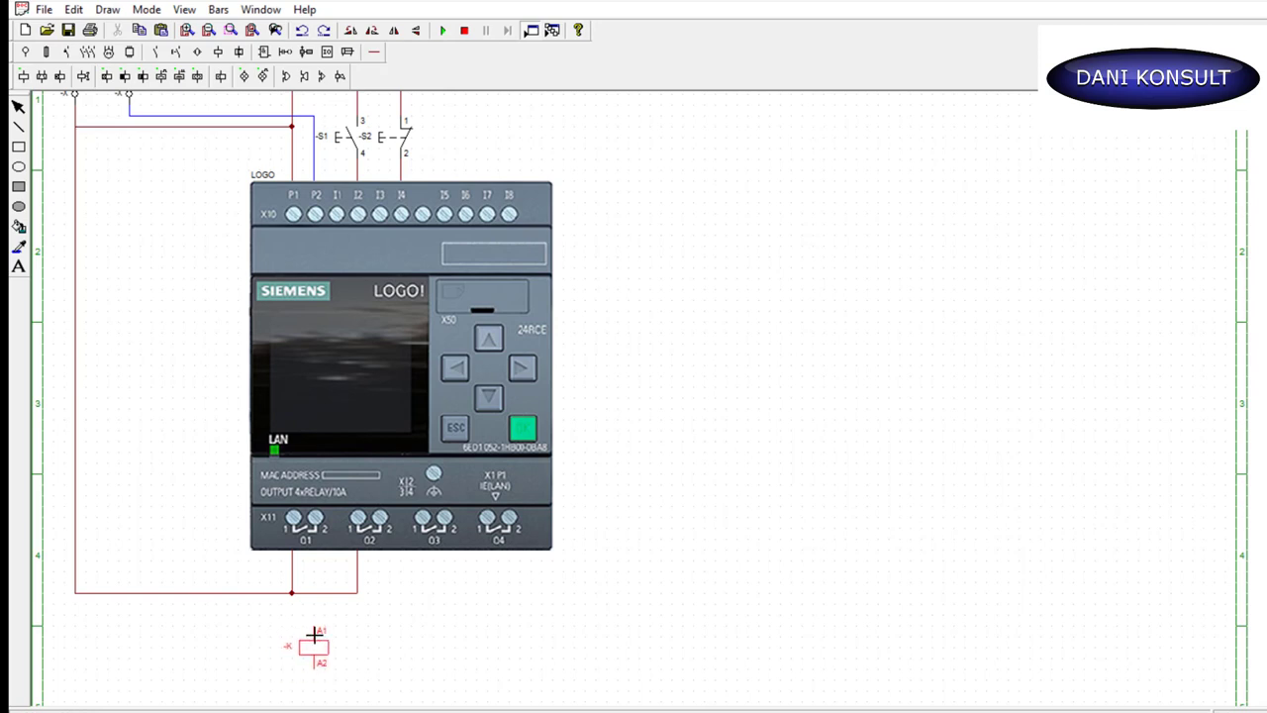
click(314, 633)
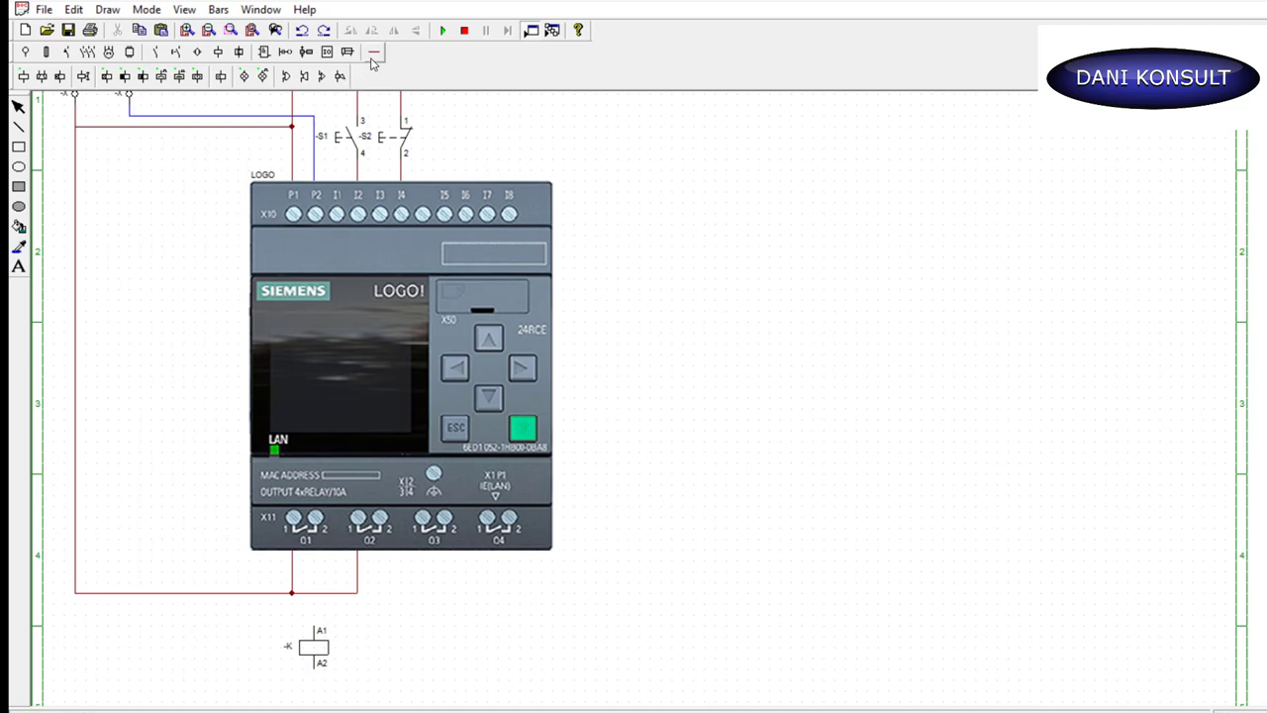
click(247, 77)
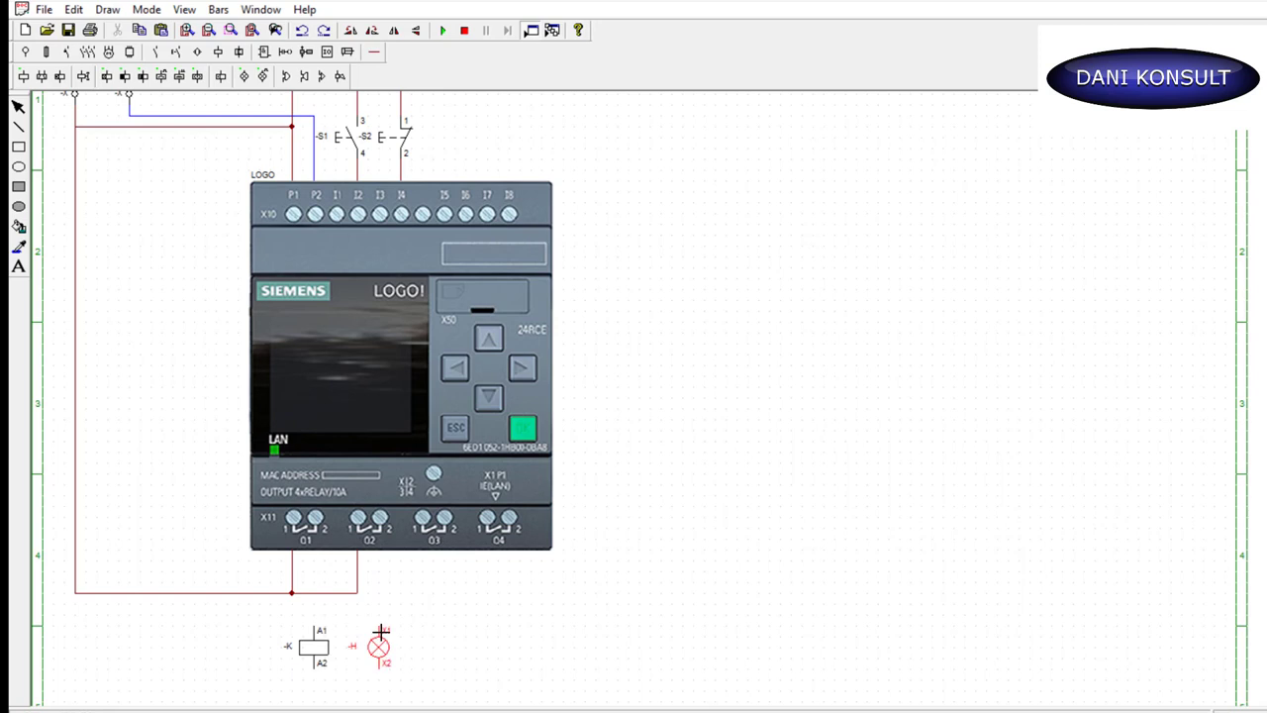
click(381, 630)
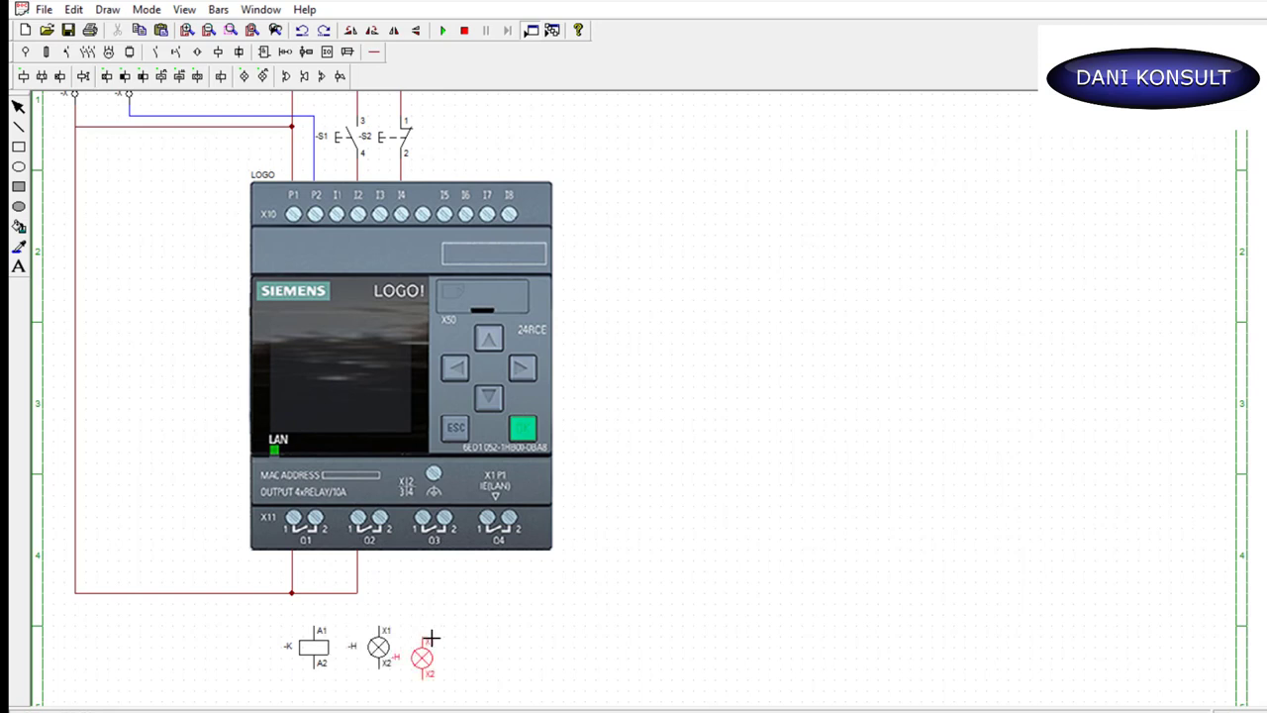
right_click(433, 636)
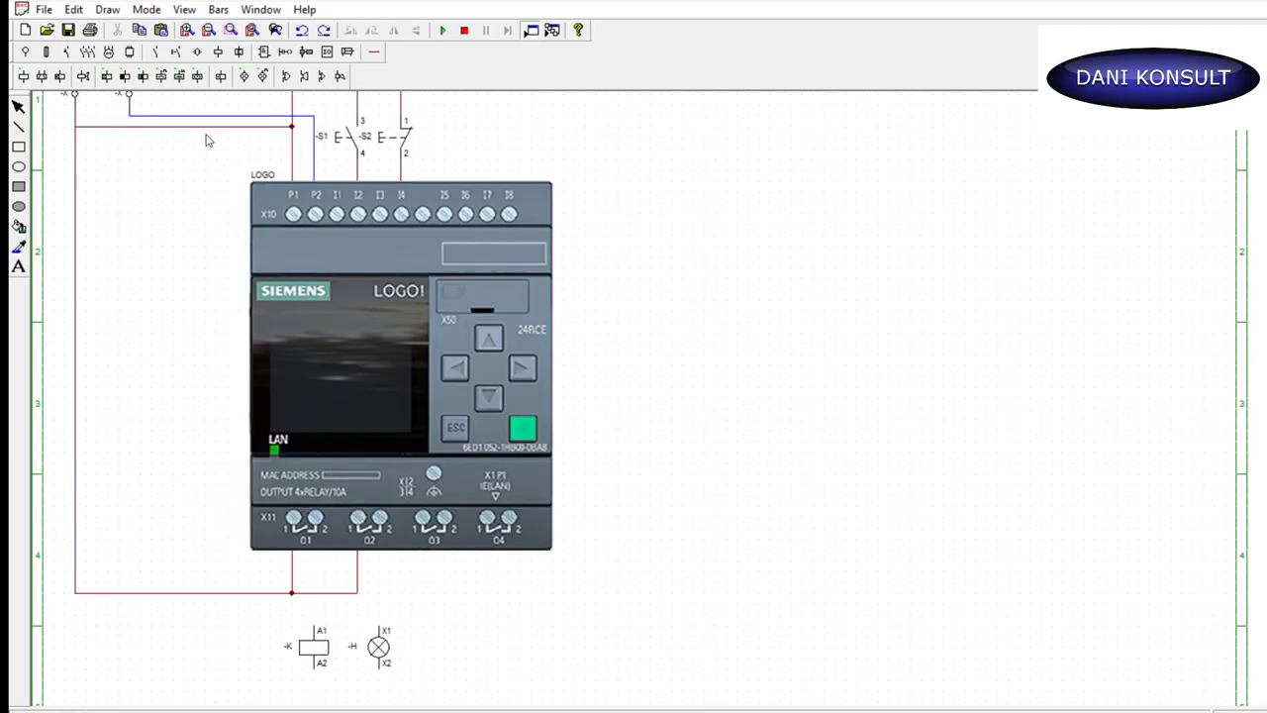
click(373, 52)
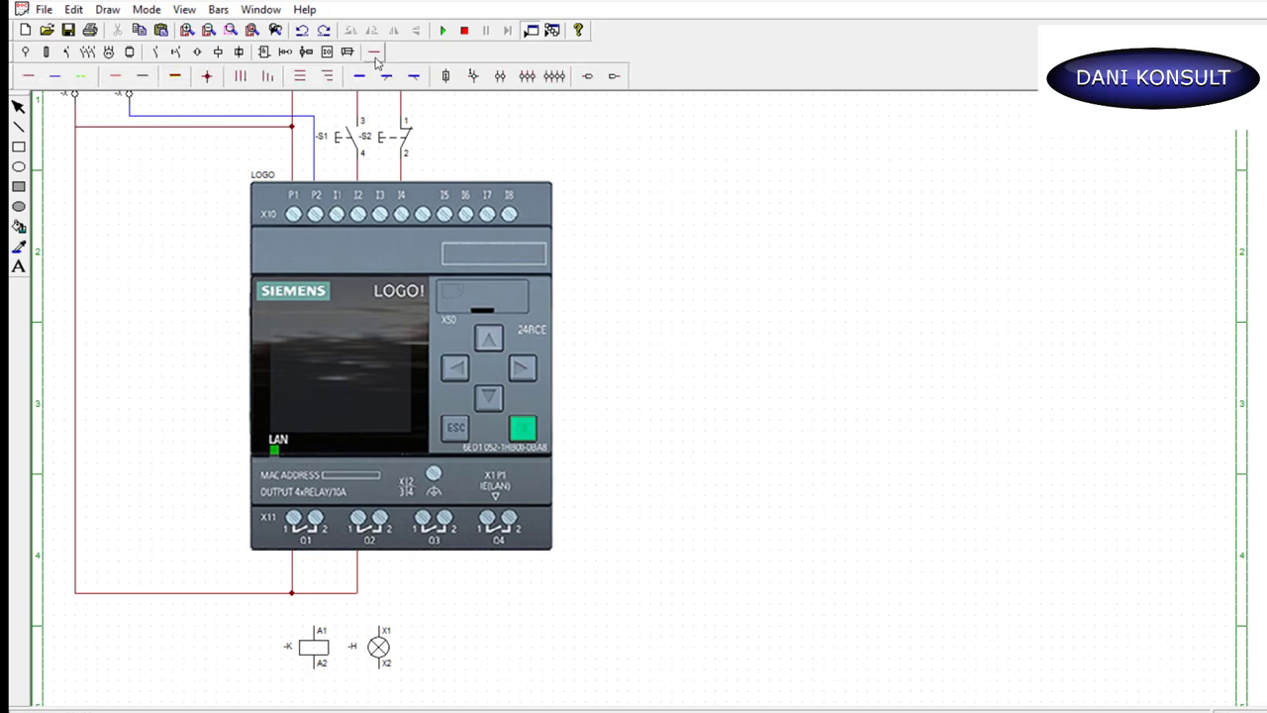
Wire the LOGO's first output to coil A1 and the second output to lamp X1 with phase wires
click(26, 77)
click(315, 562)
click(381, 556)
Run neutral wires from N to lamp X2 and down from coil A2
scroll(483, 590, down, 1)
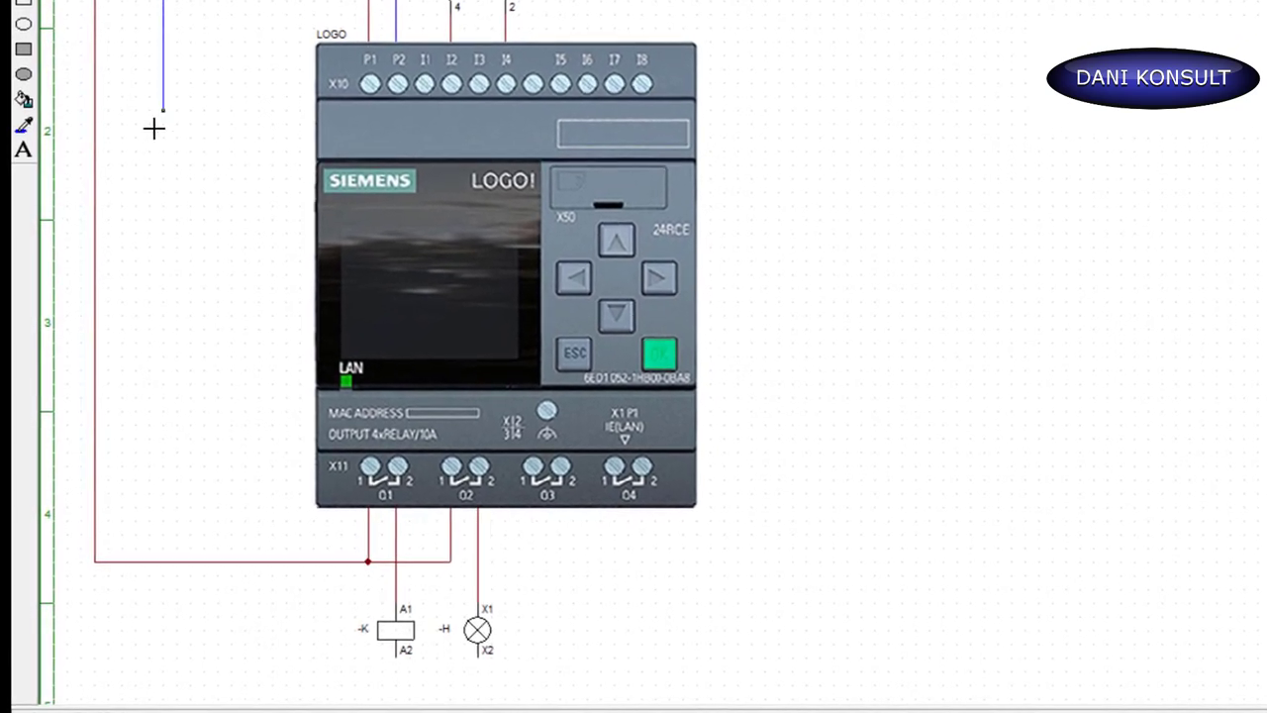
mouse_move(160, 12)
mouse_down()
mouse_move(169, 371)
mouse_move(265, 686)
mouse_up()
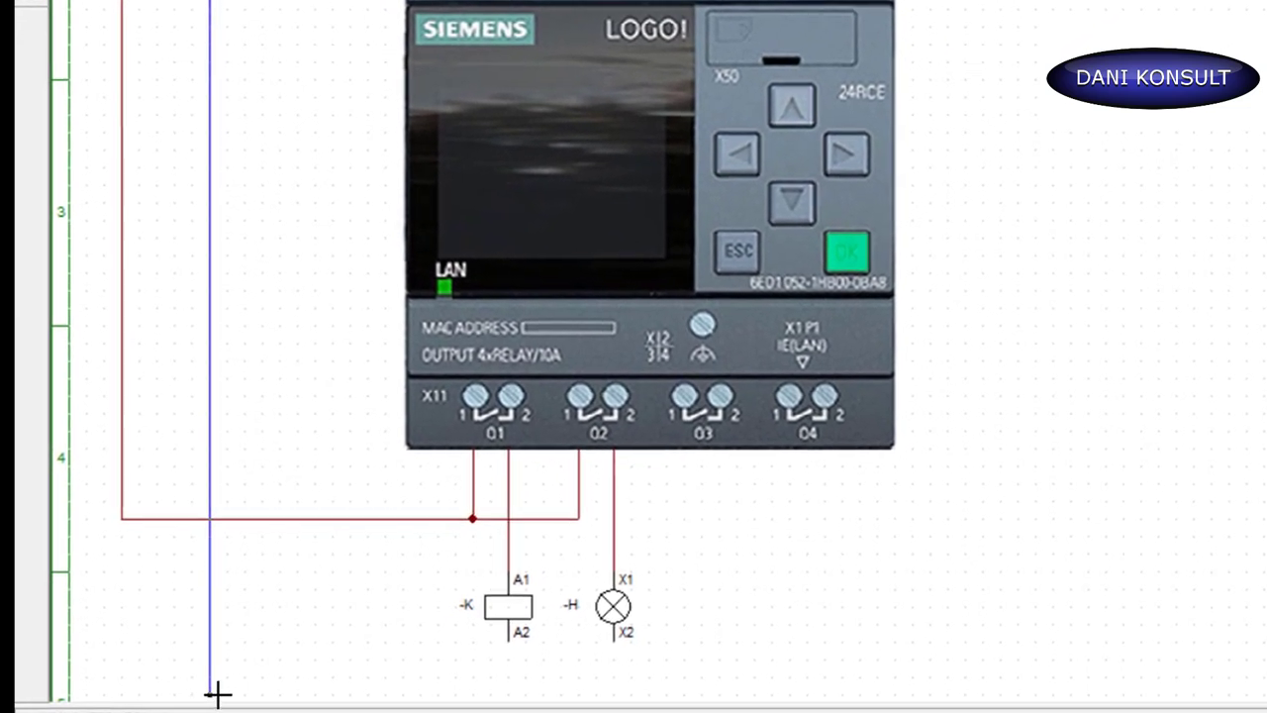
drag(237, 693, 319, 709)
mouse_move(488, 691)
mouse_down()
mouse_move(758, 687)
mouse_move(778, 651)
mouse_move(767, 633)
mouse_up()
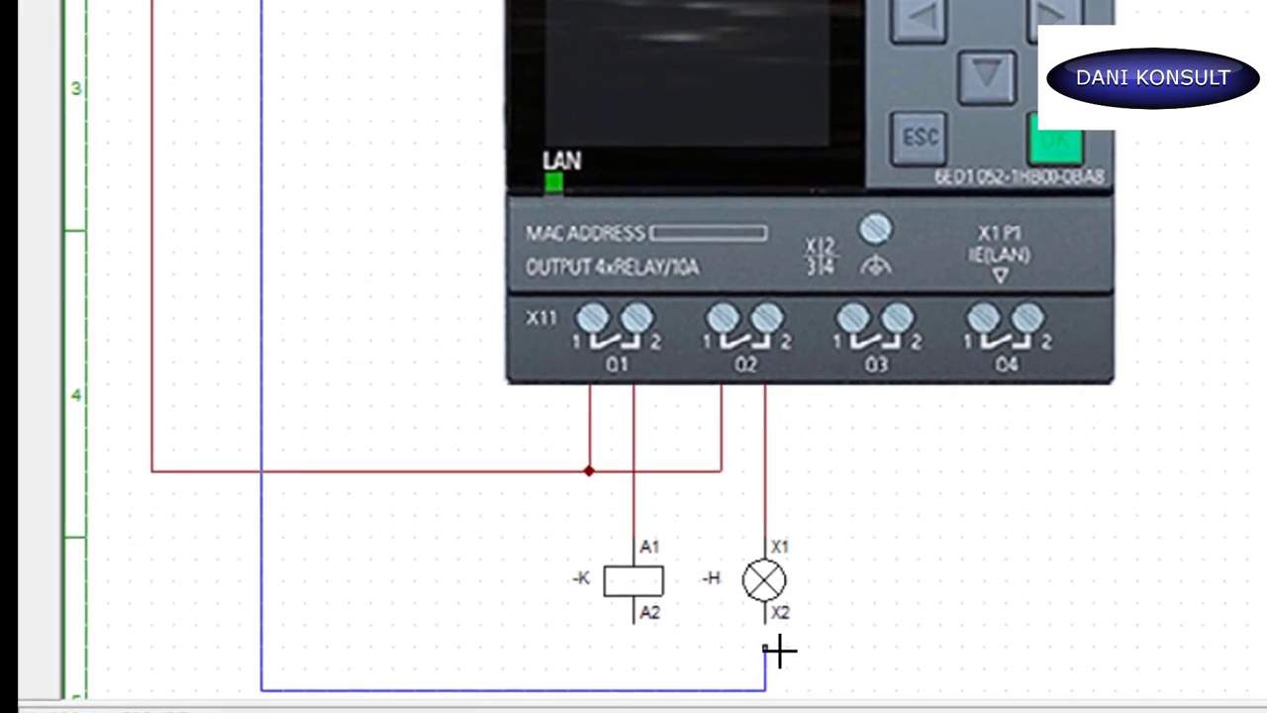
mouse_move(634, 621)
mouse_down()
mouse_move(658, 663)
mouse_move(737, 675)
mouse_up()
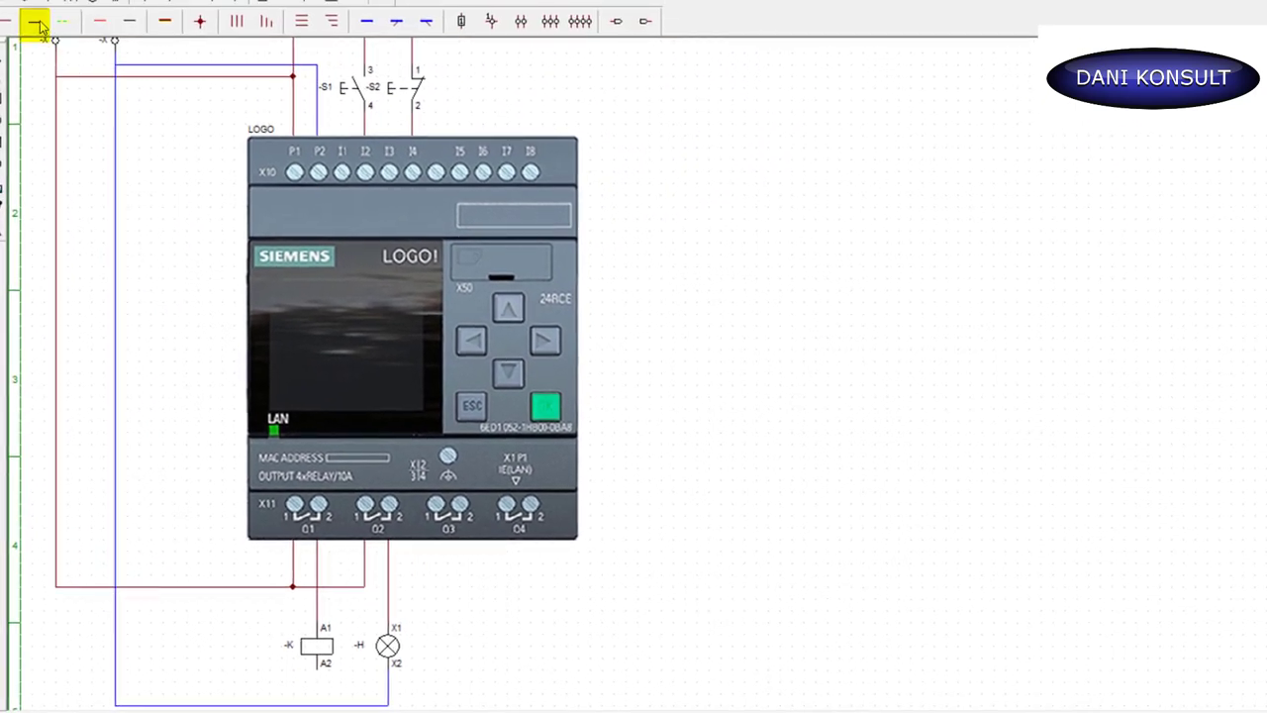
click(36, 25)
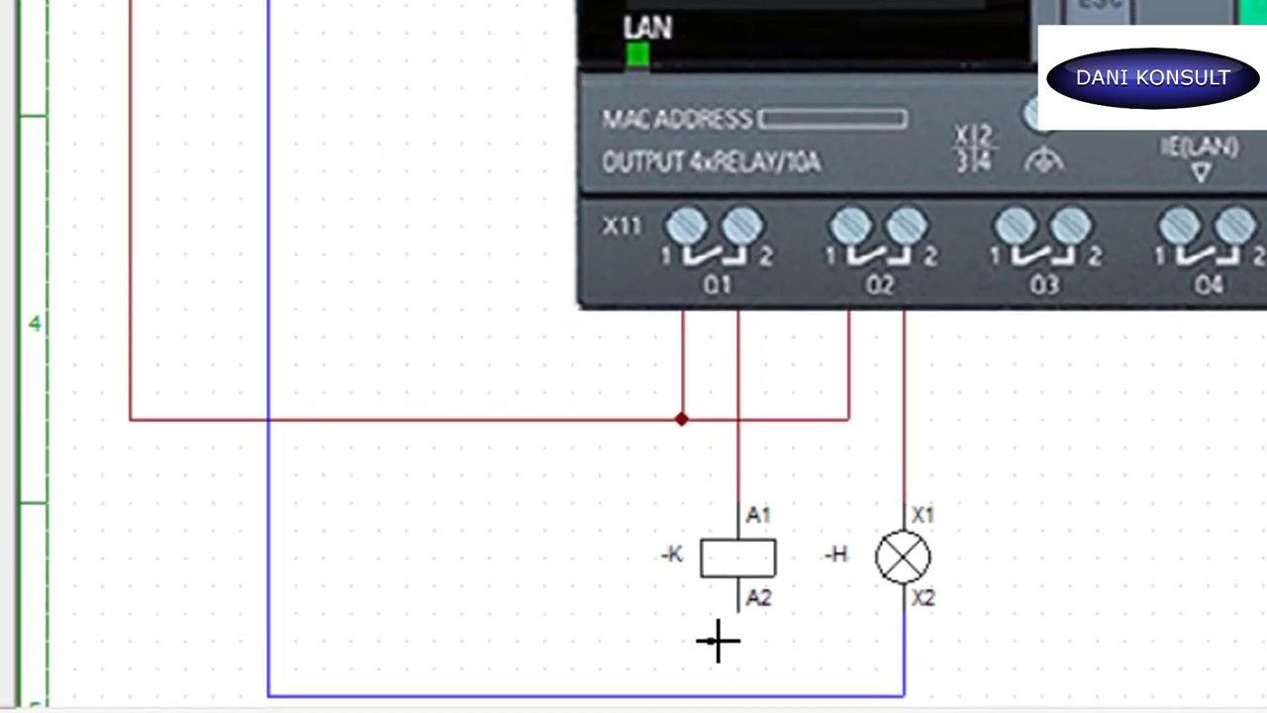
drag(751, 631, 755, 696)
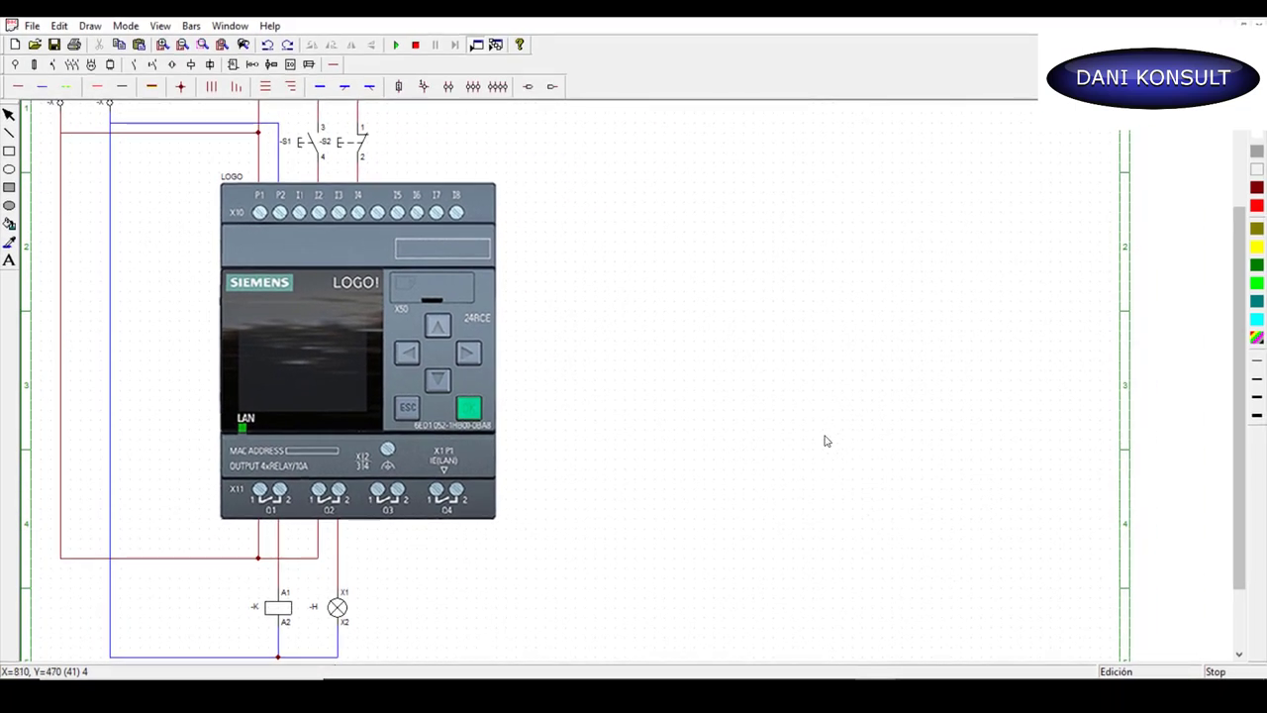
Place two LOGO program input blocks stacked vertically to the right of the module
scroll(819, 440, up, 1)
scroll(817, 441, up, 1)
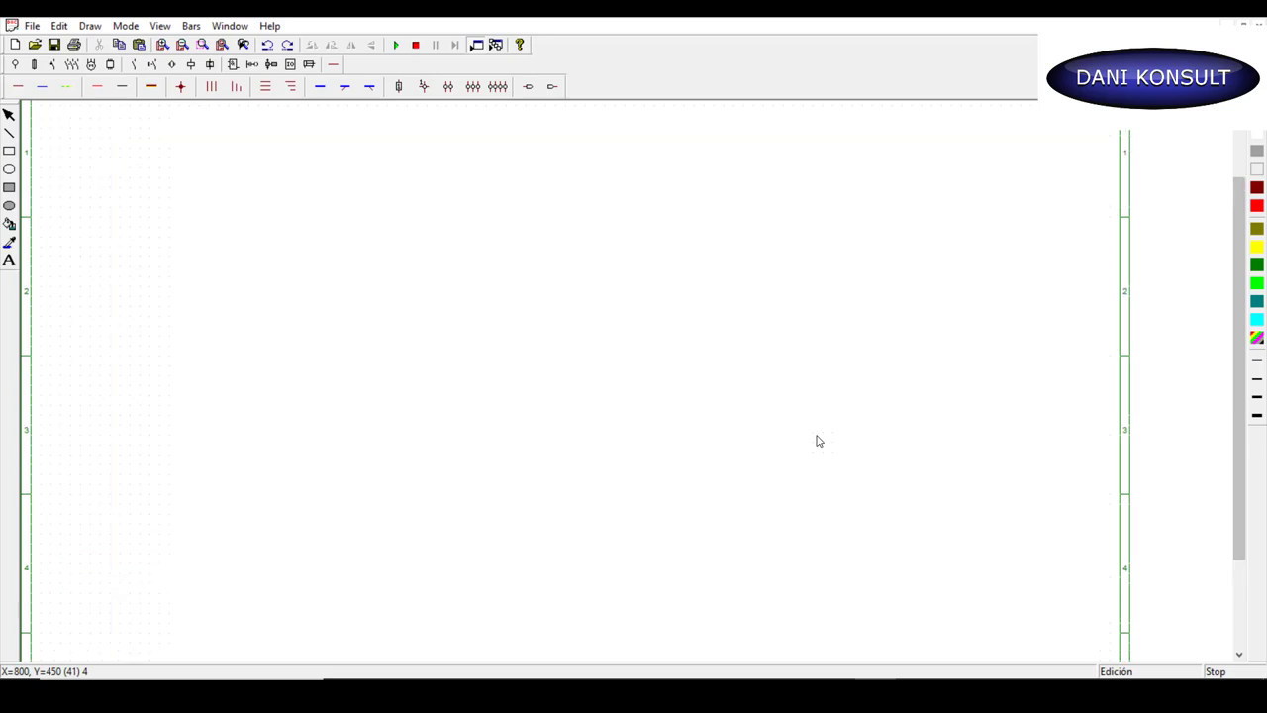
scroll(818, 438, up, 2)
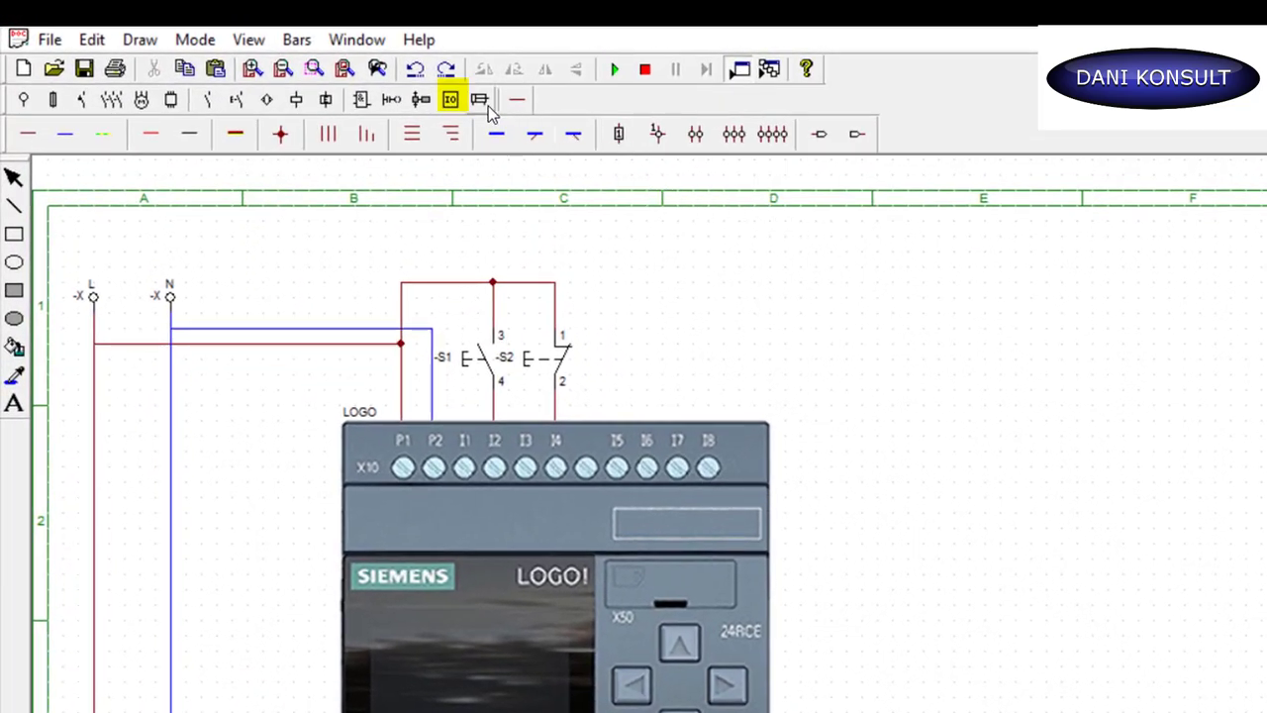
click(452, 101)
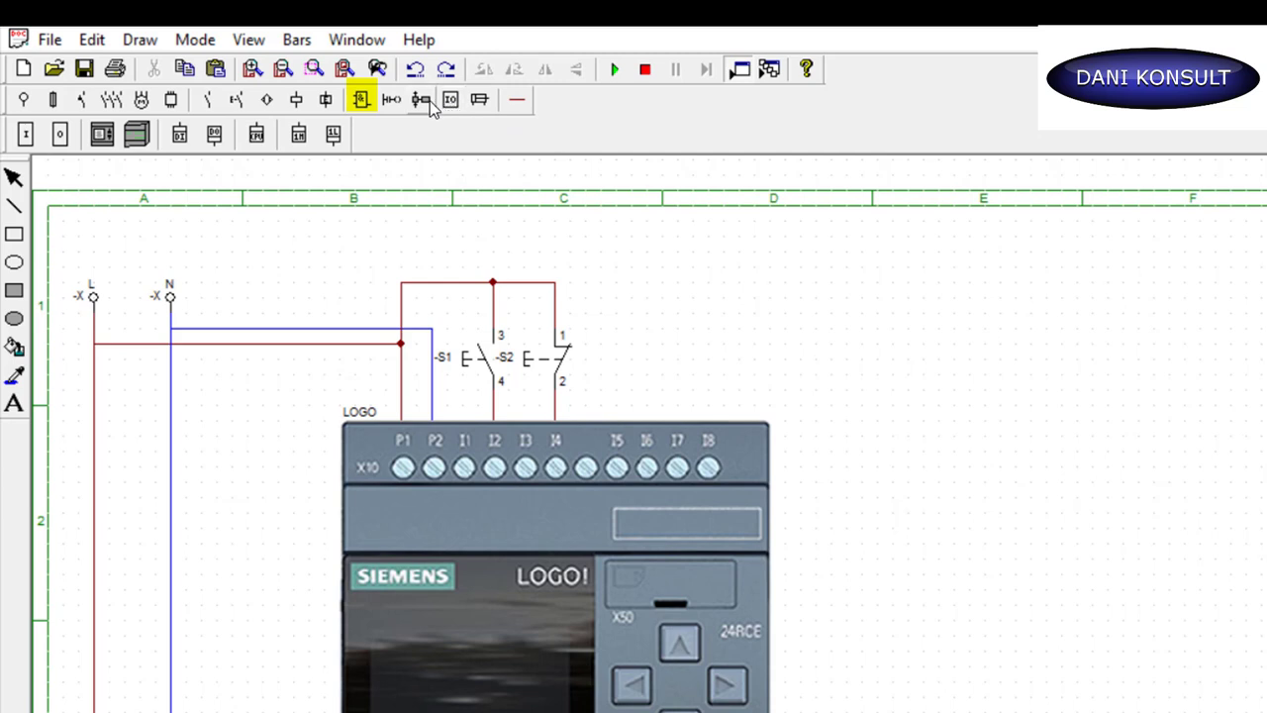
click(367, 103)
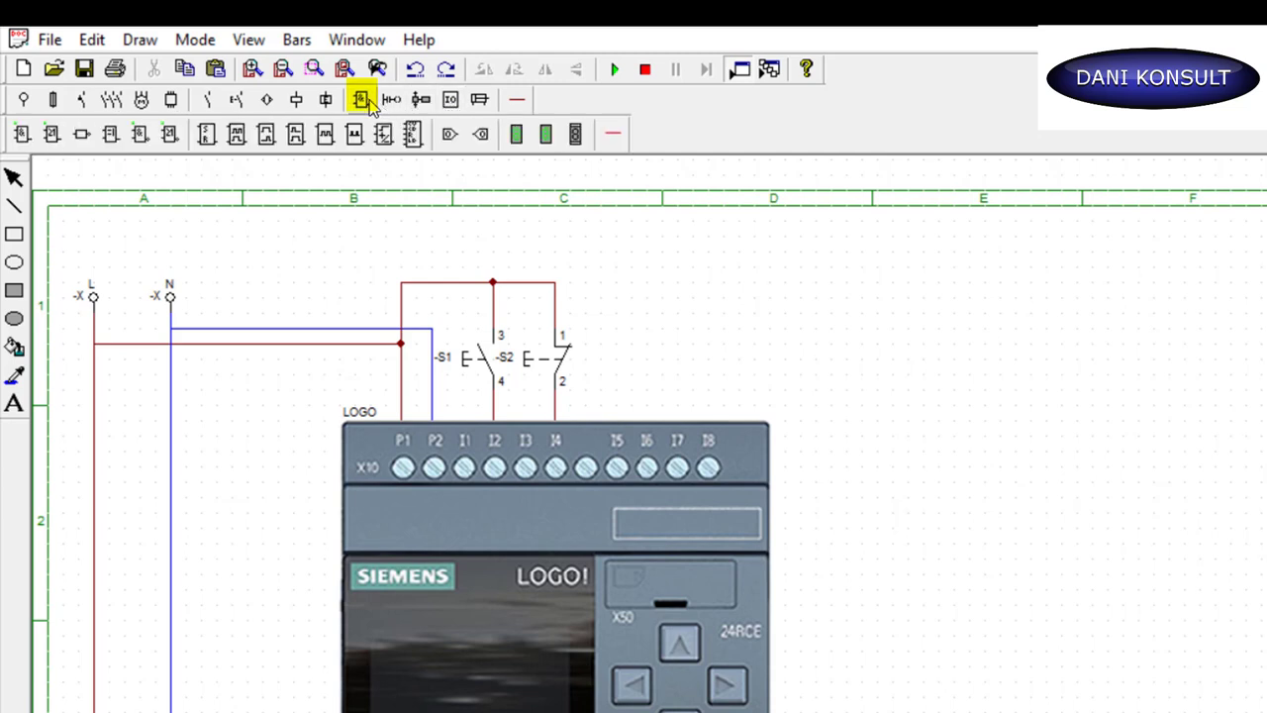
click(447, 139)
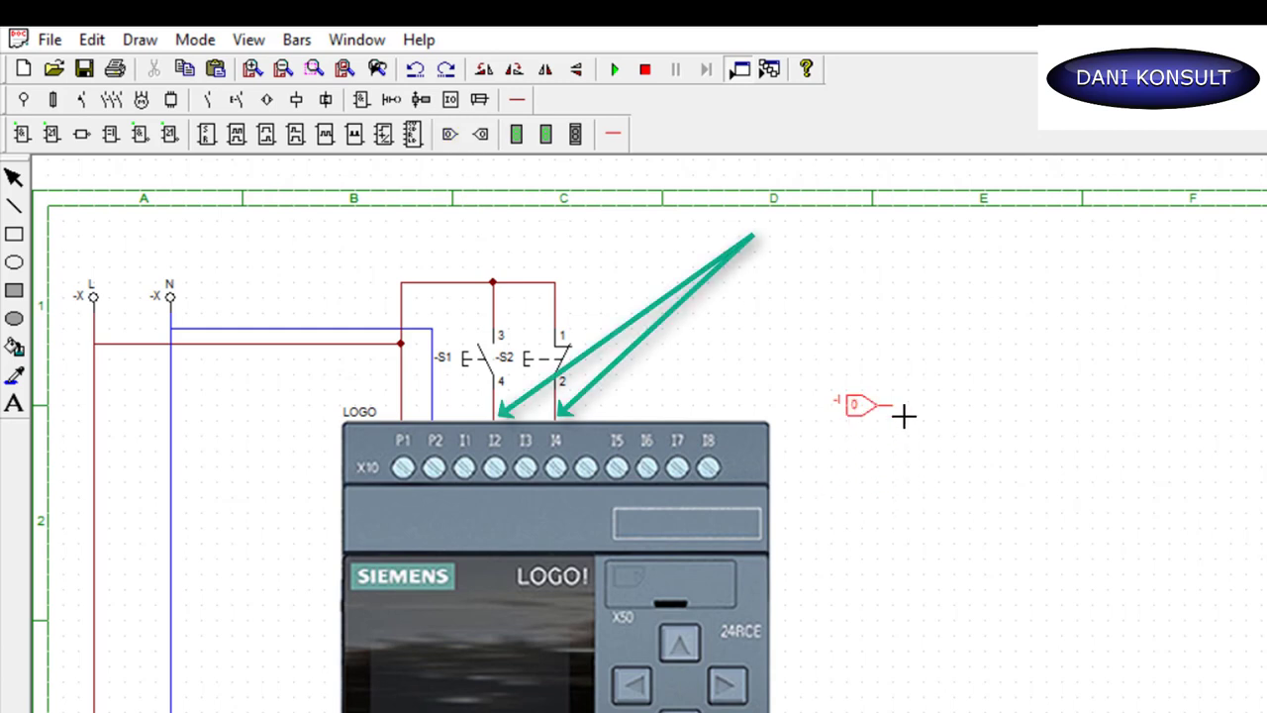
click(903, 415)
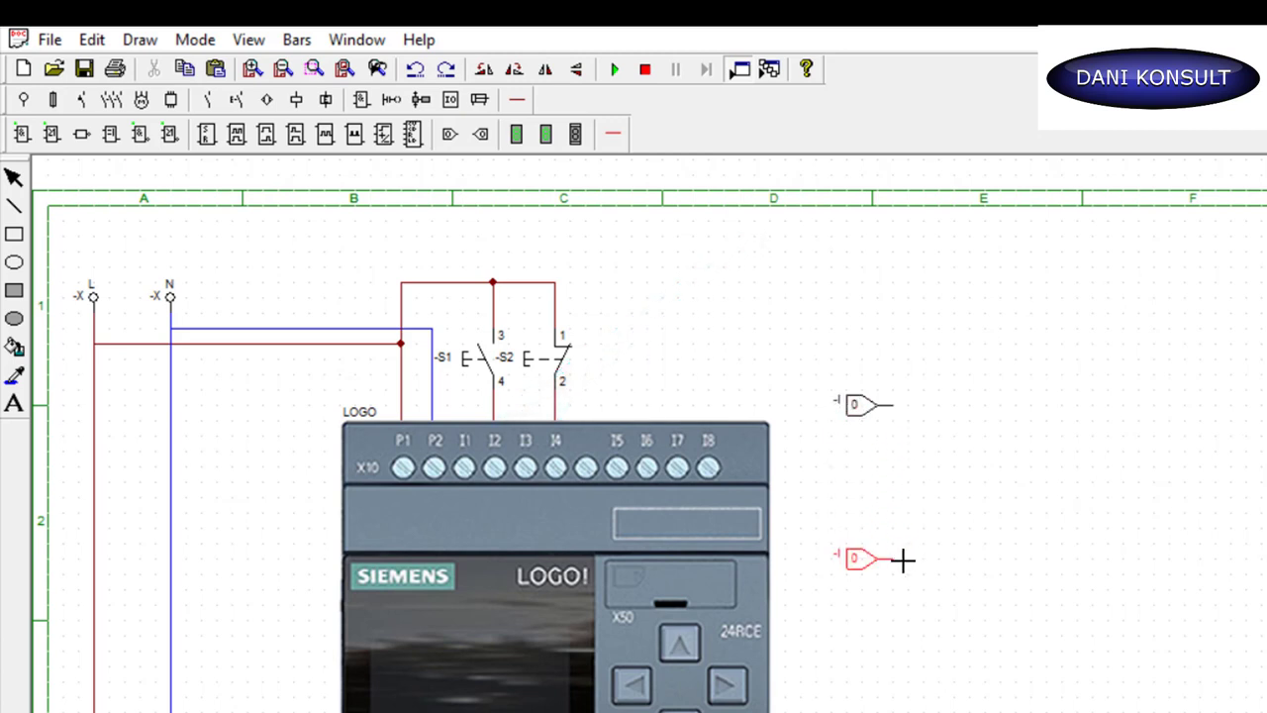
click(903, 560)
key(Escape)
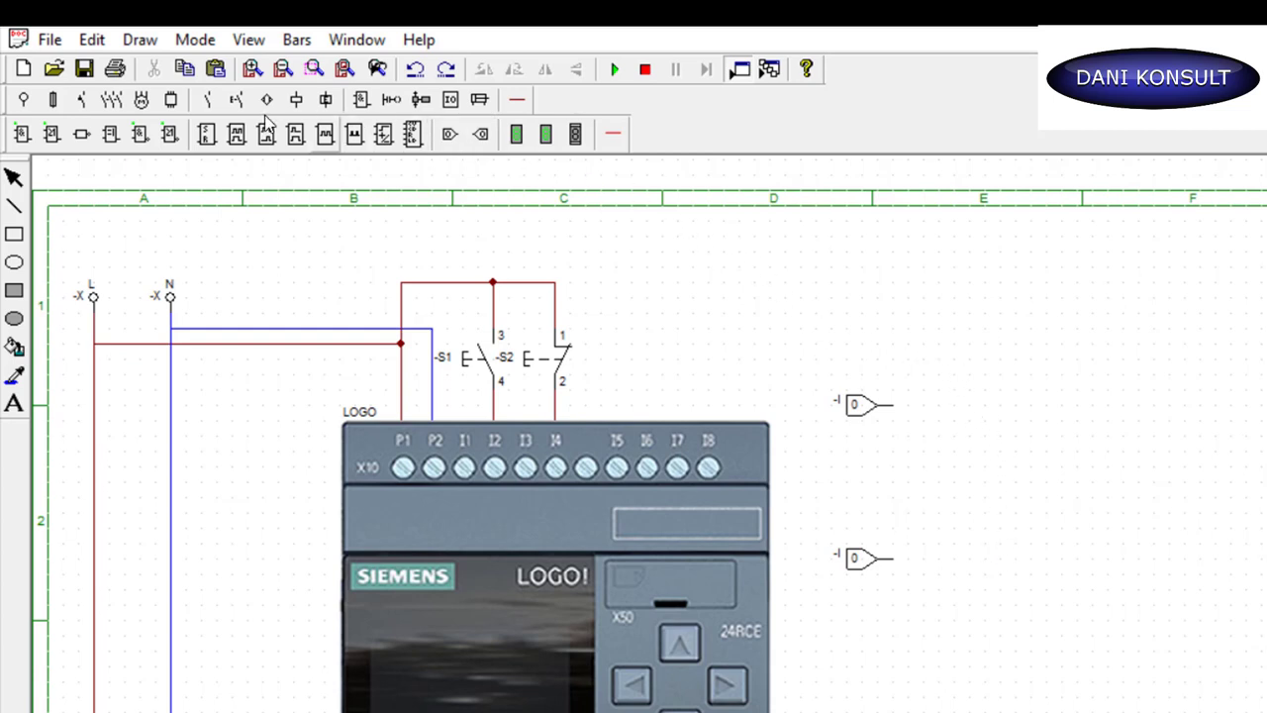
click(52, 132)
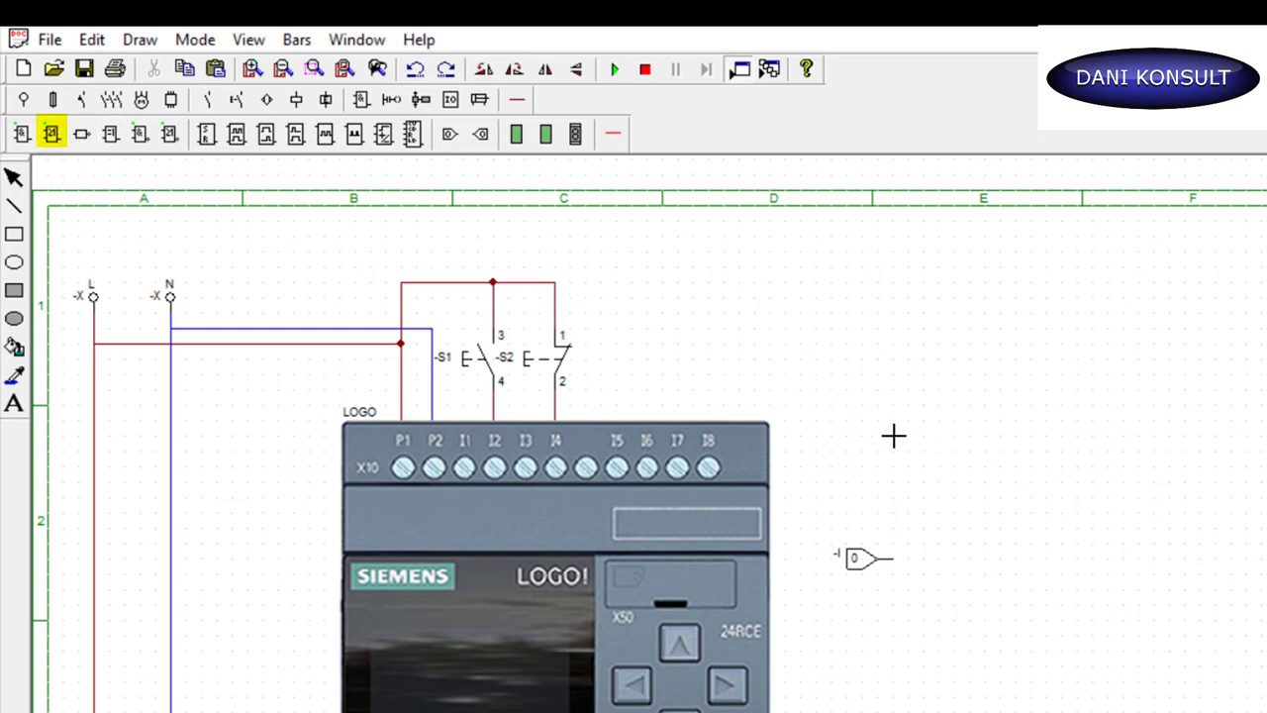
Place an OR (≥1) block level with the upper input block
click(965, 445)
key(Escape)
drag(965, 445, 960, 417)
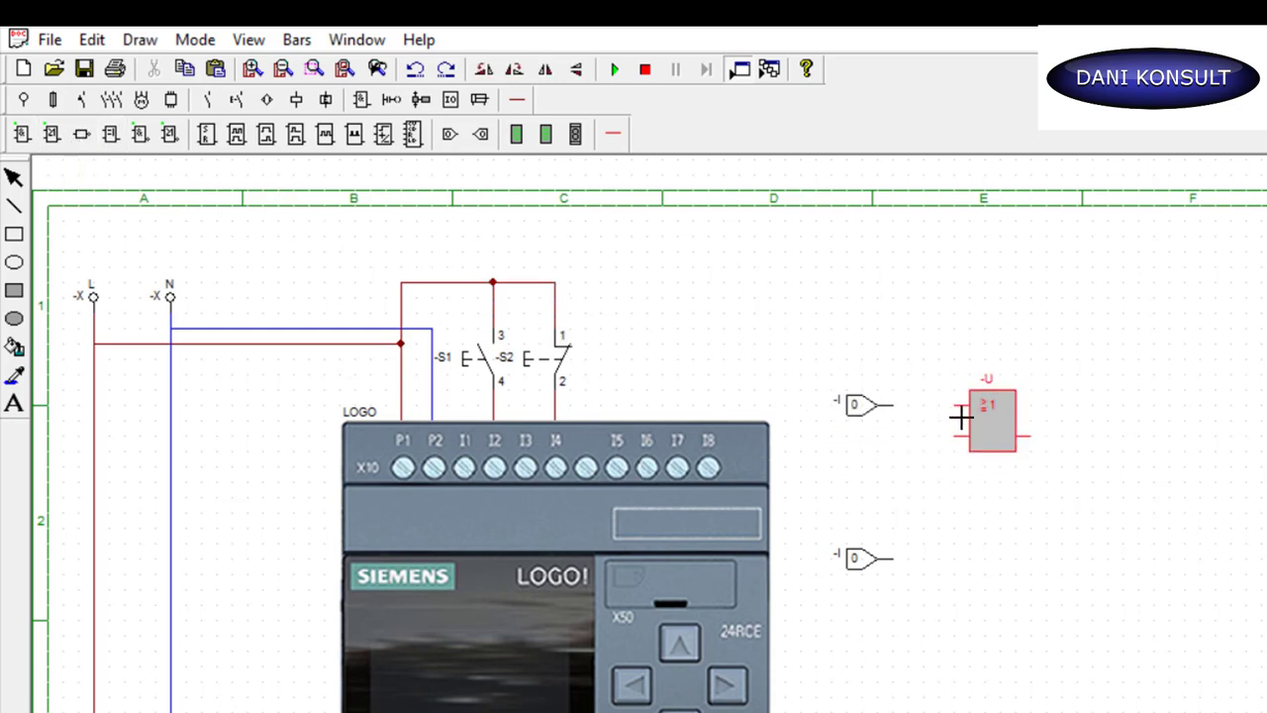
click(960, 418)
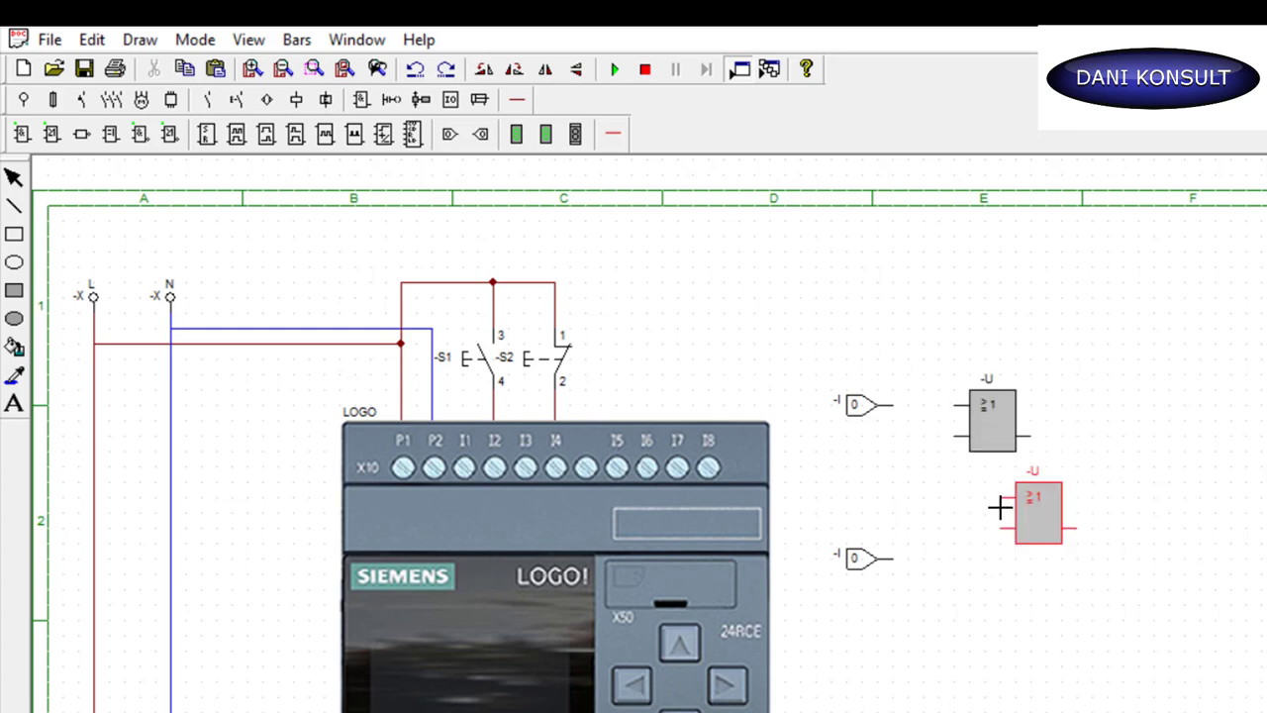
key(Escape)
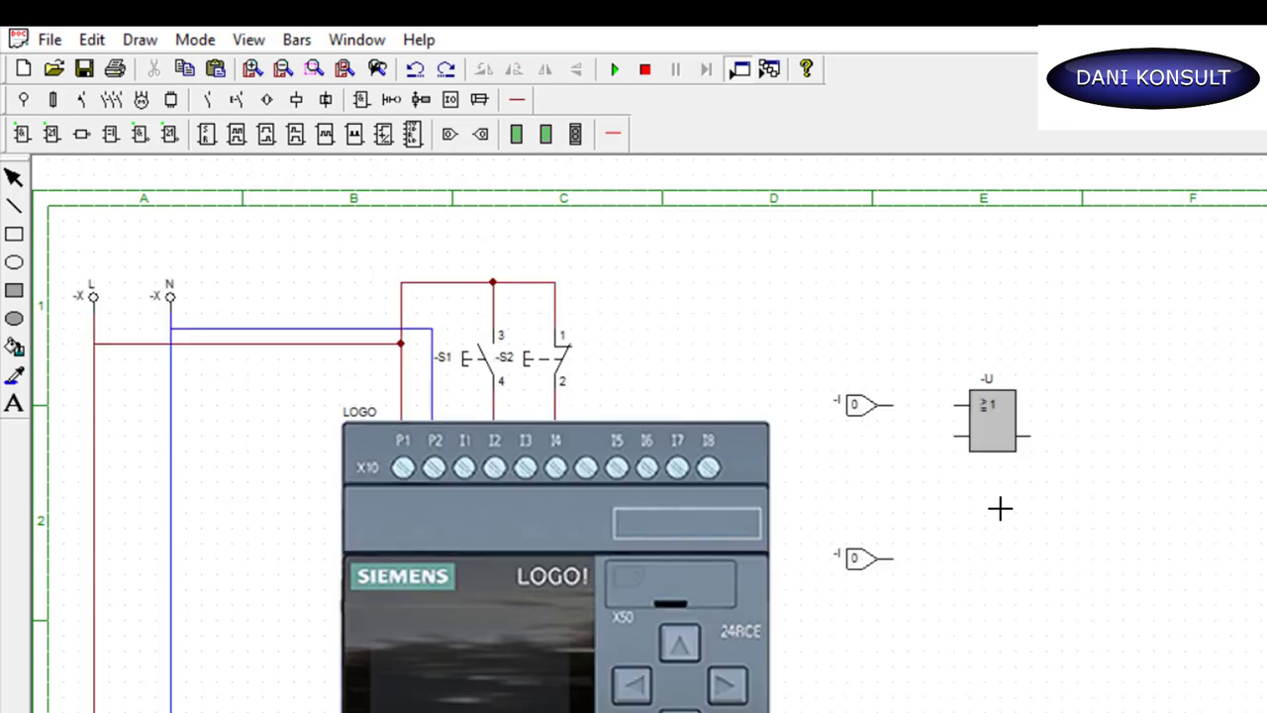
Place an AND (&) block beside the lower input and shift it further right
click(27, 139)
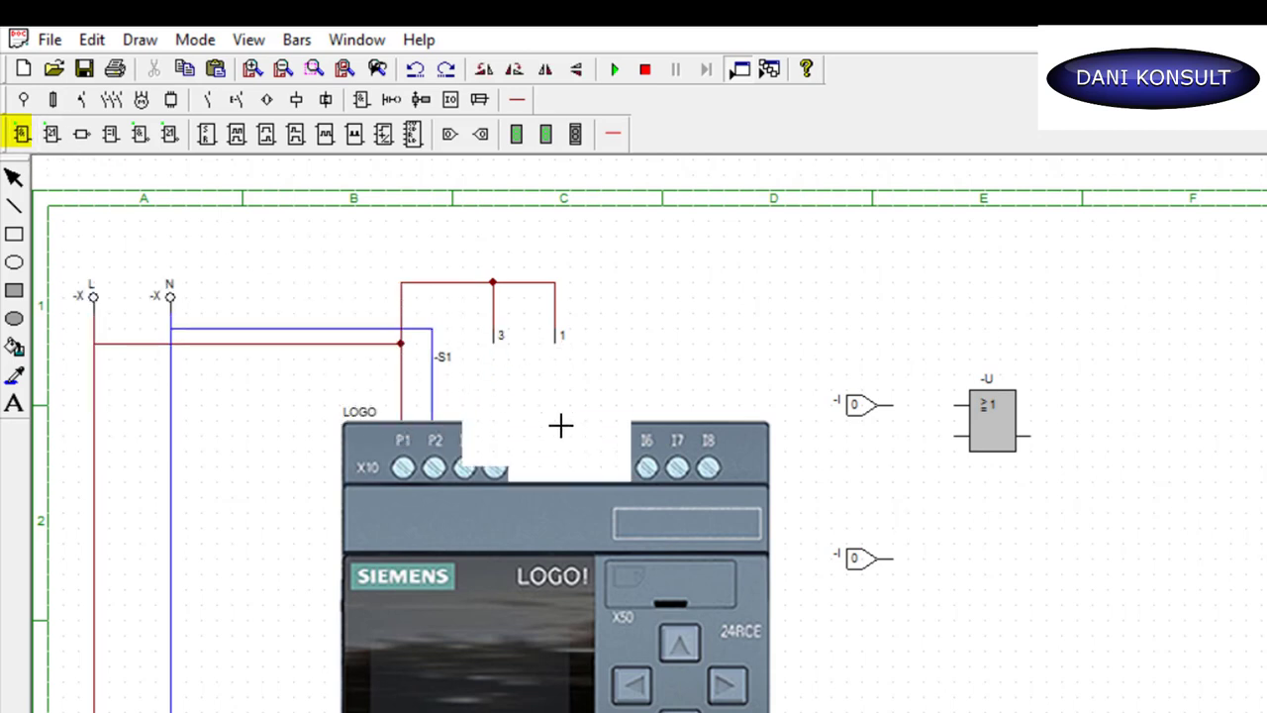
click(961, 564)
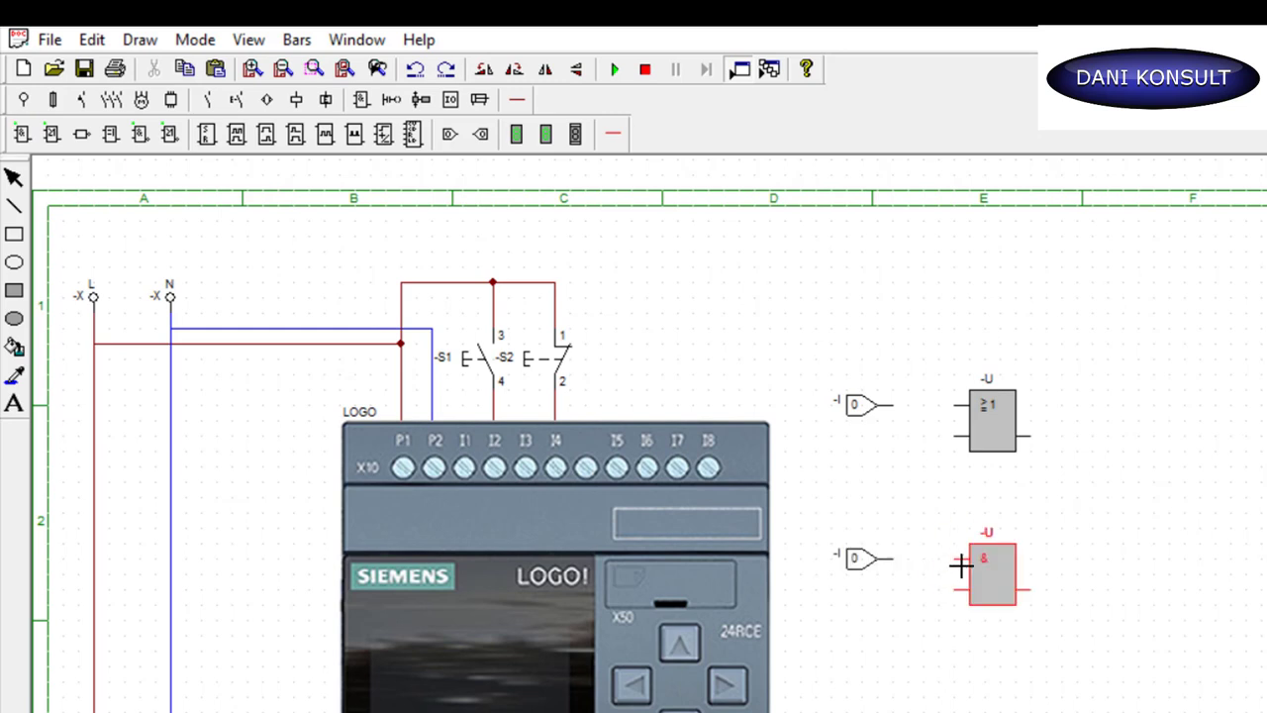
key(Escape)
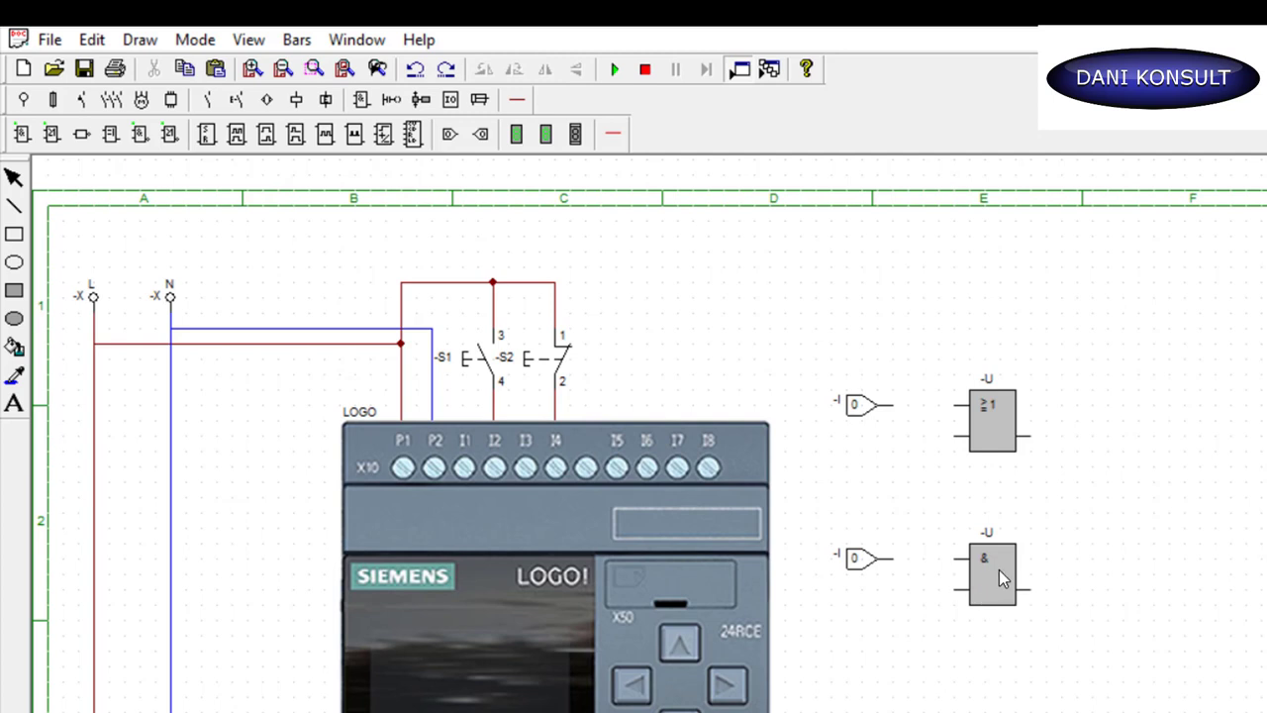
click(998, 574)
drag(998, 569, 996, 538)
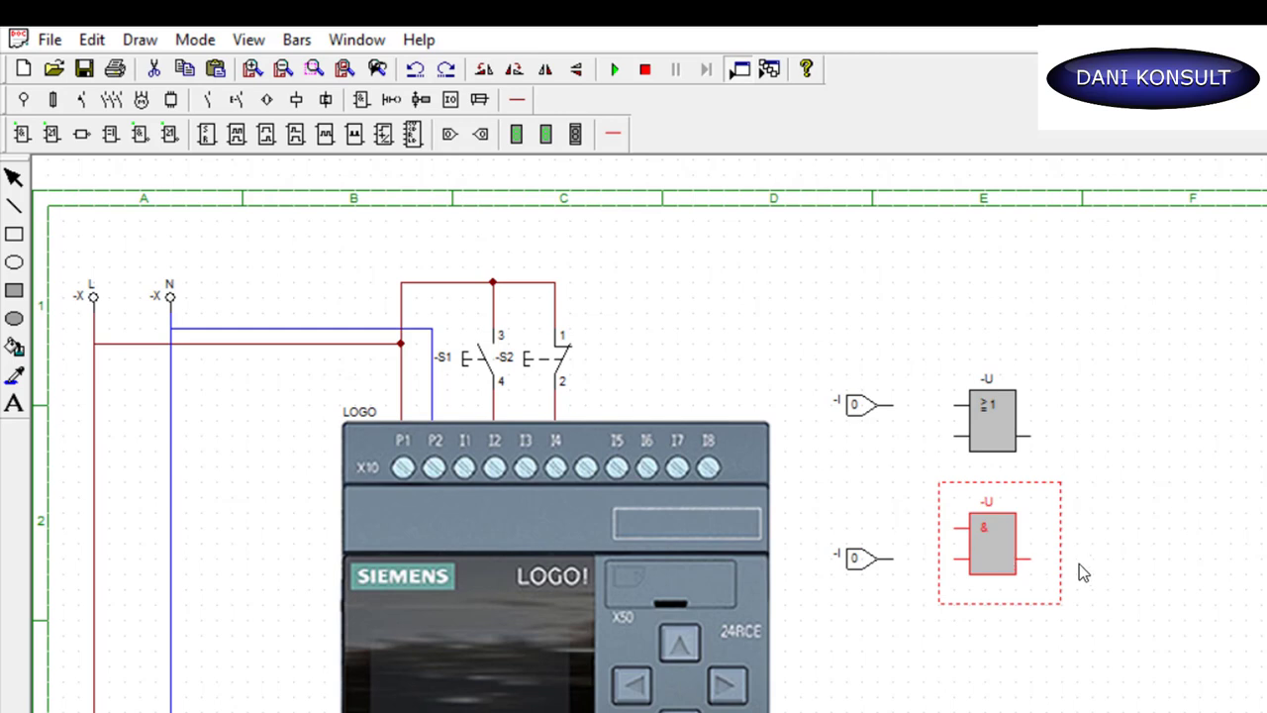
drag(997, 543, 1098, 554)
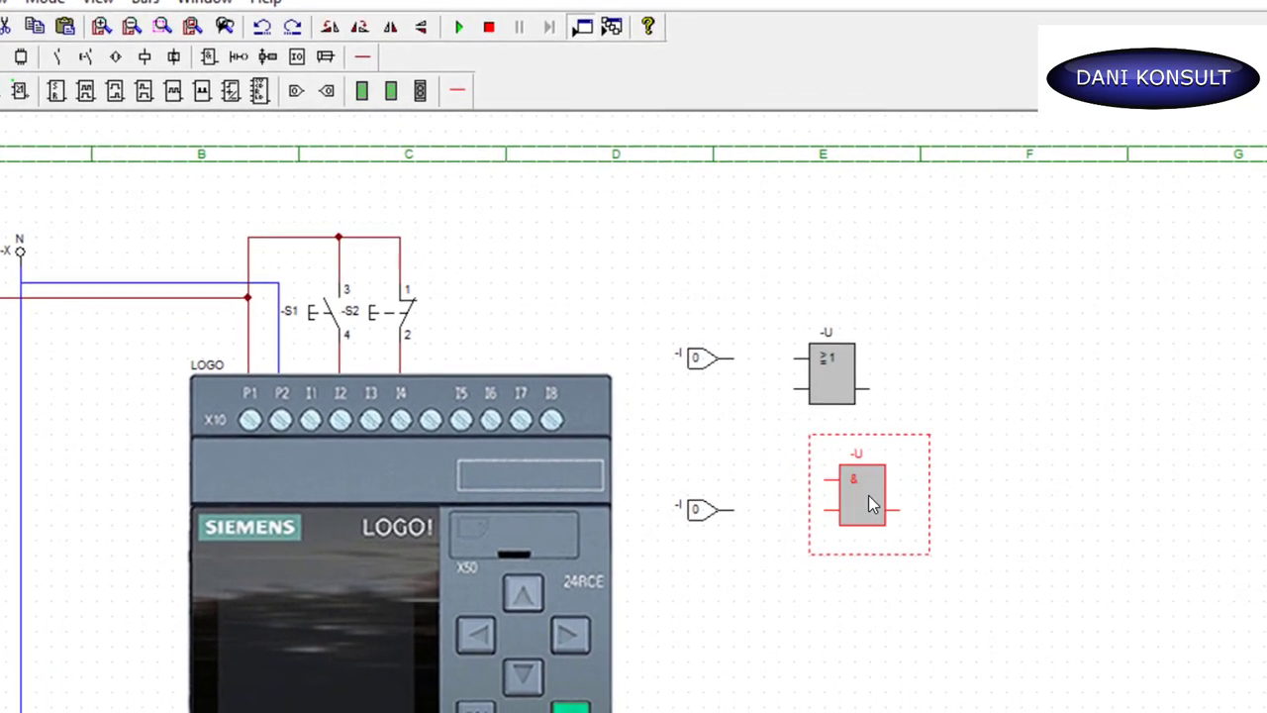
drag(938, 508, 997, 508)
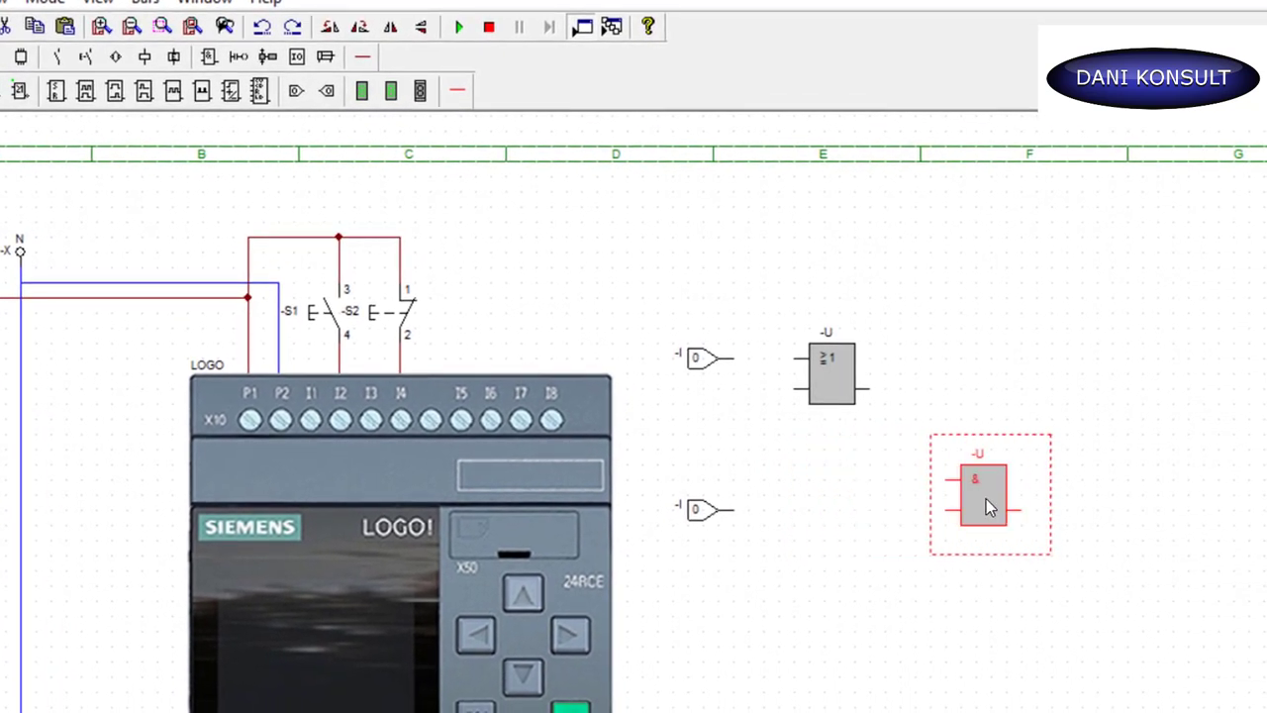
key(c)
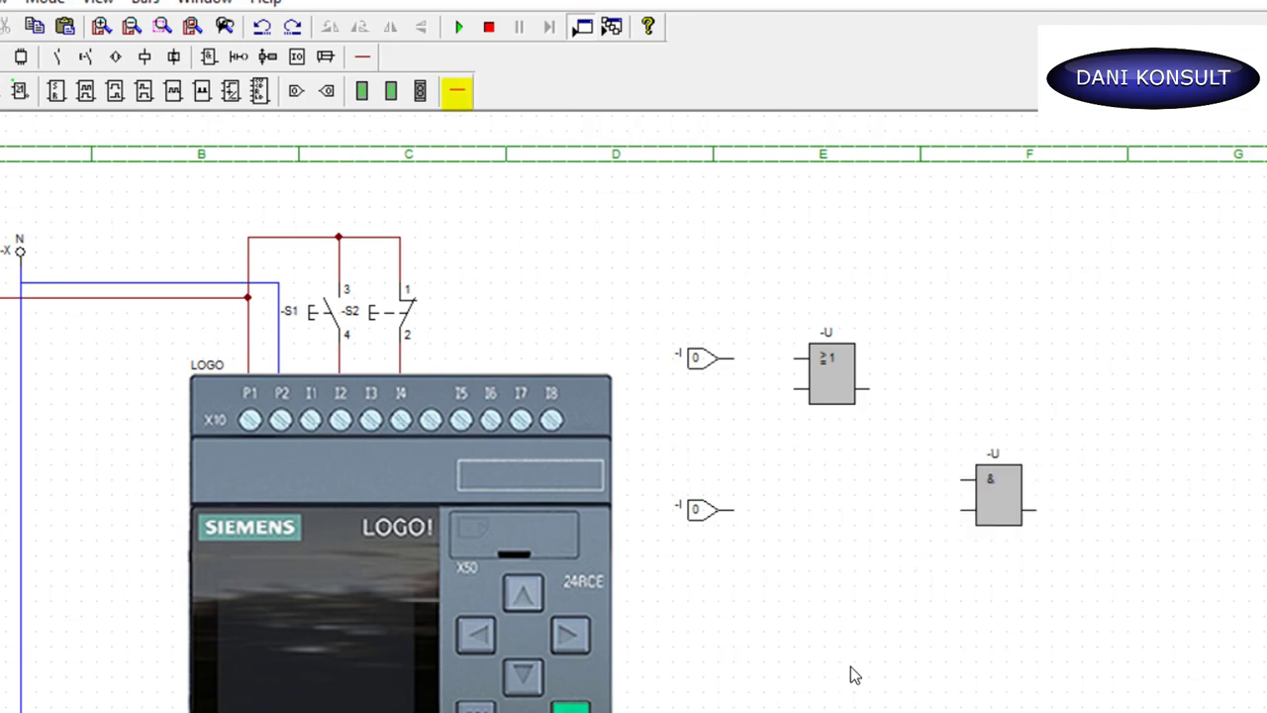
Wire upper input to ≥1, ≥1 output and lower input into &, and branch the & output
click(456, 96)
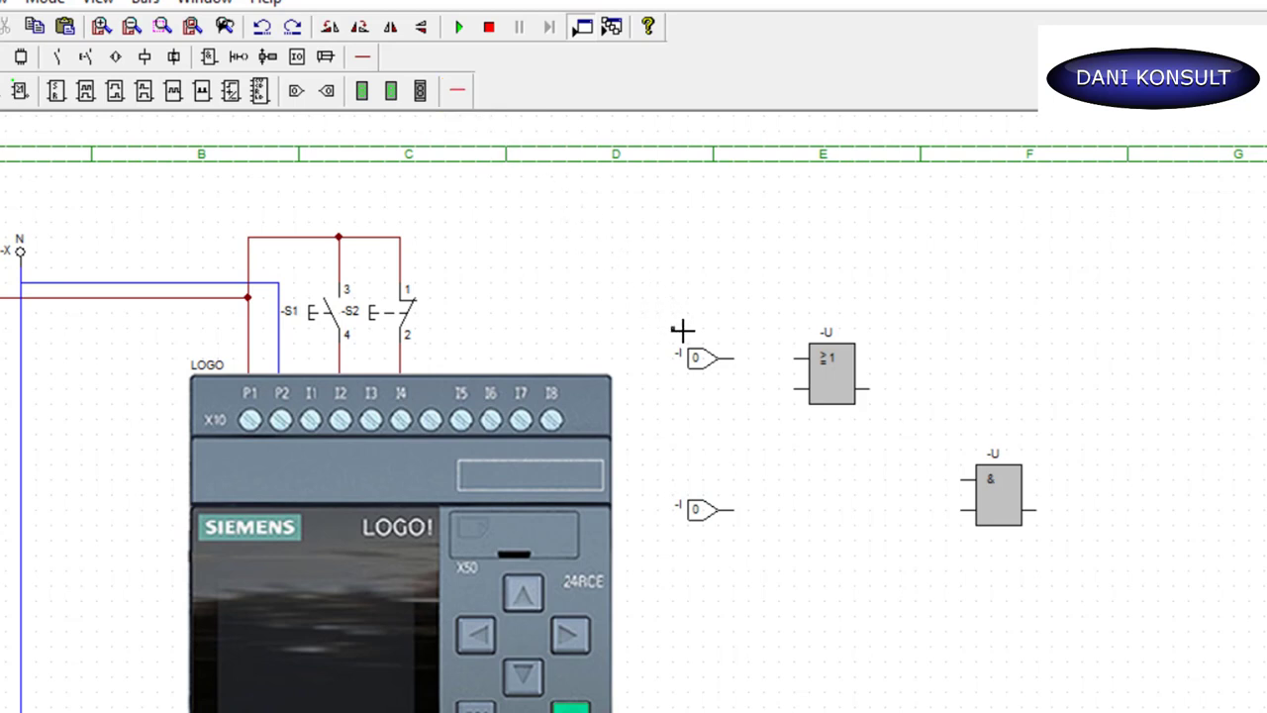
drag(735, 363, 780, 370)
drag(792, 372, 797, 360)
drag(966, 482, 914, 480)
mouse_move(929, 407)
mouse_down()
mouse_move(934, 393)
mouse_move(879, 395)
mouse_up()
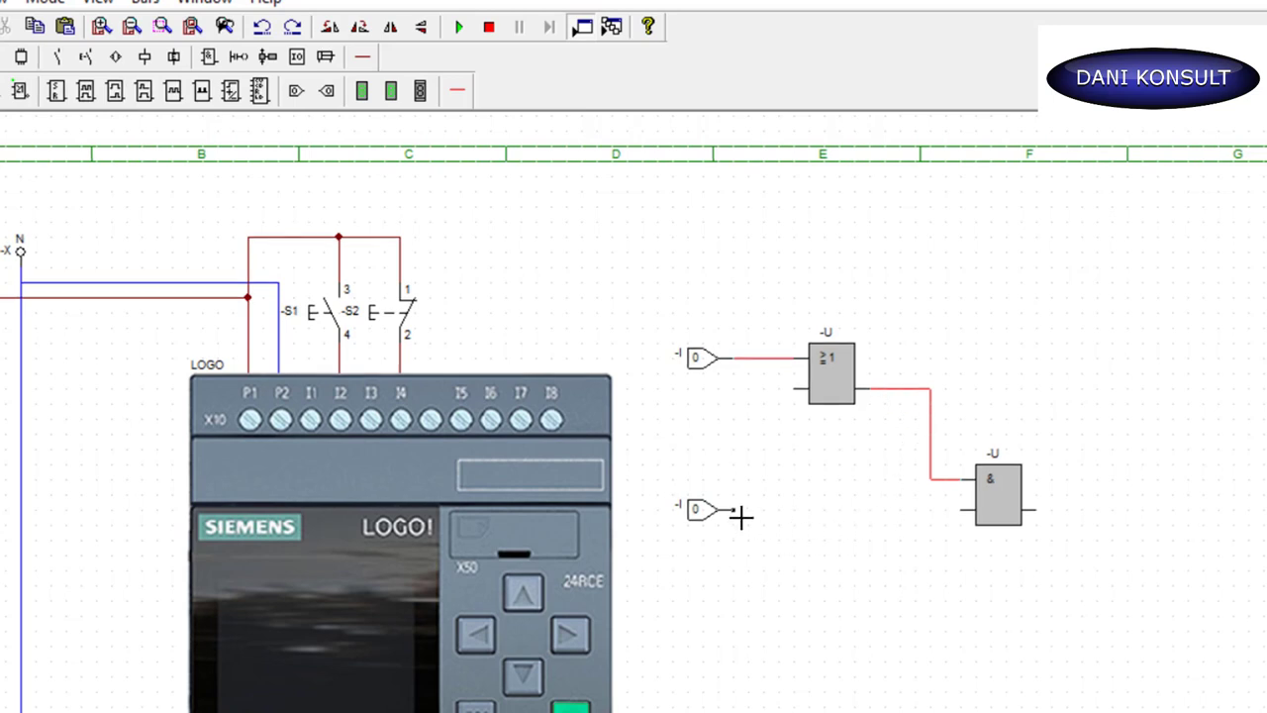
drag(740, 515, 933, 494)
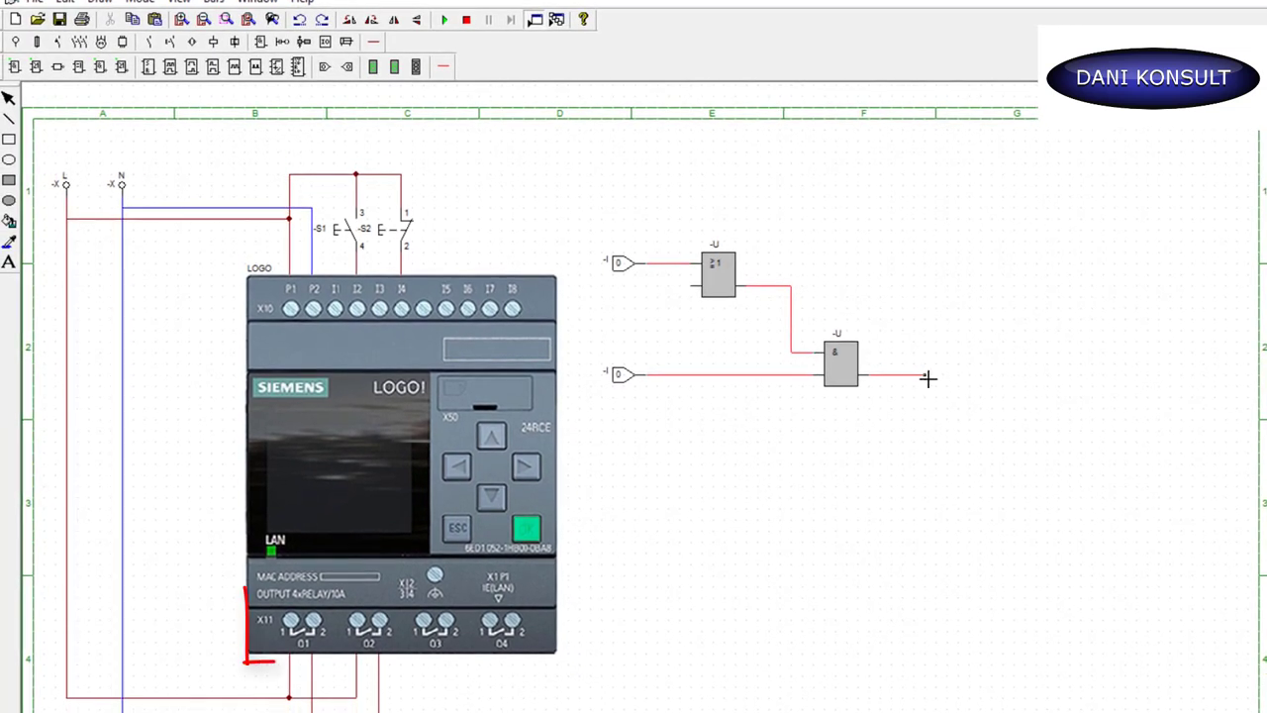
click(925, 338)
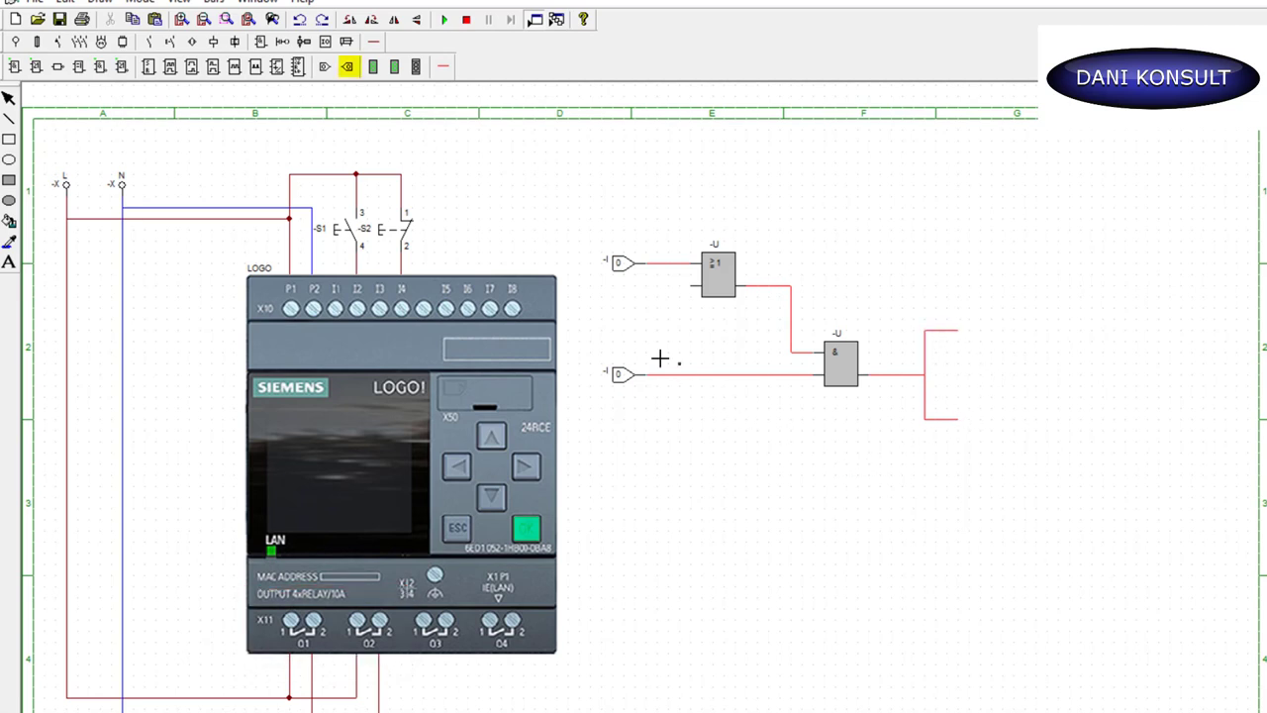
Place two -Q output blocks at the upper and lower ends of the AND output branches
click(348, 67)
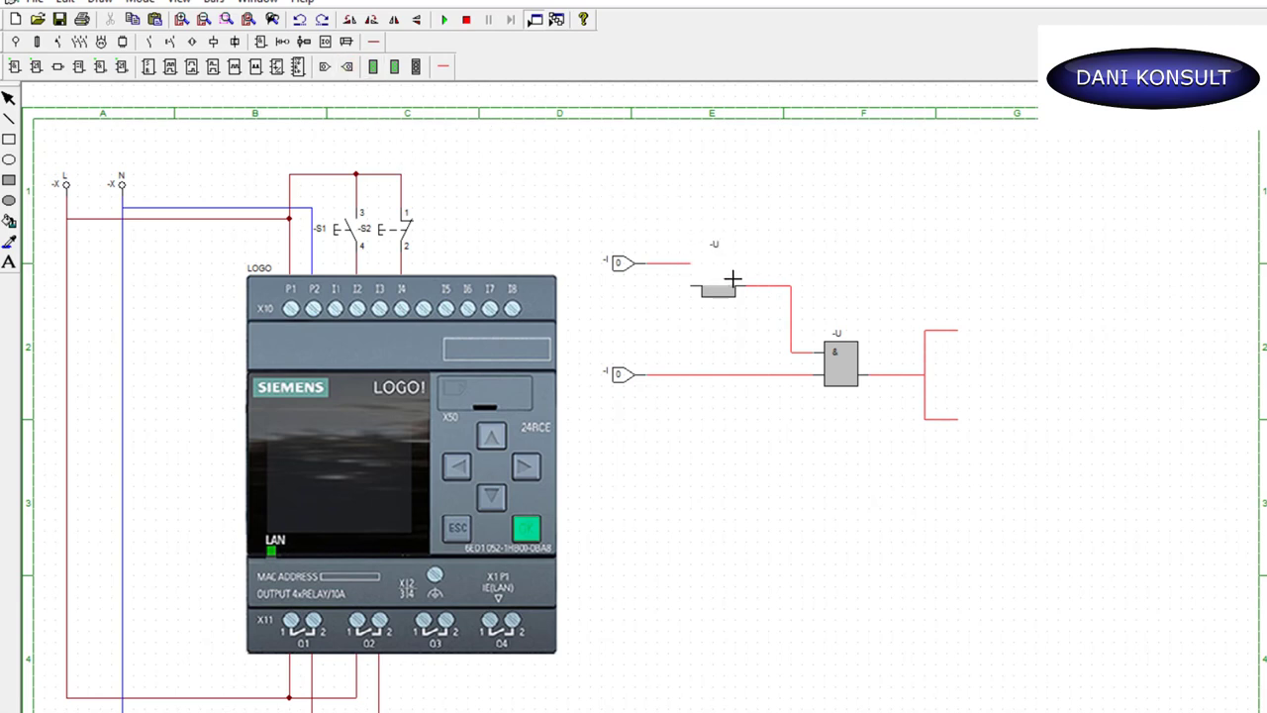
click(967, 339)
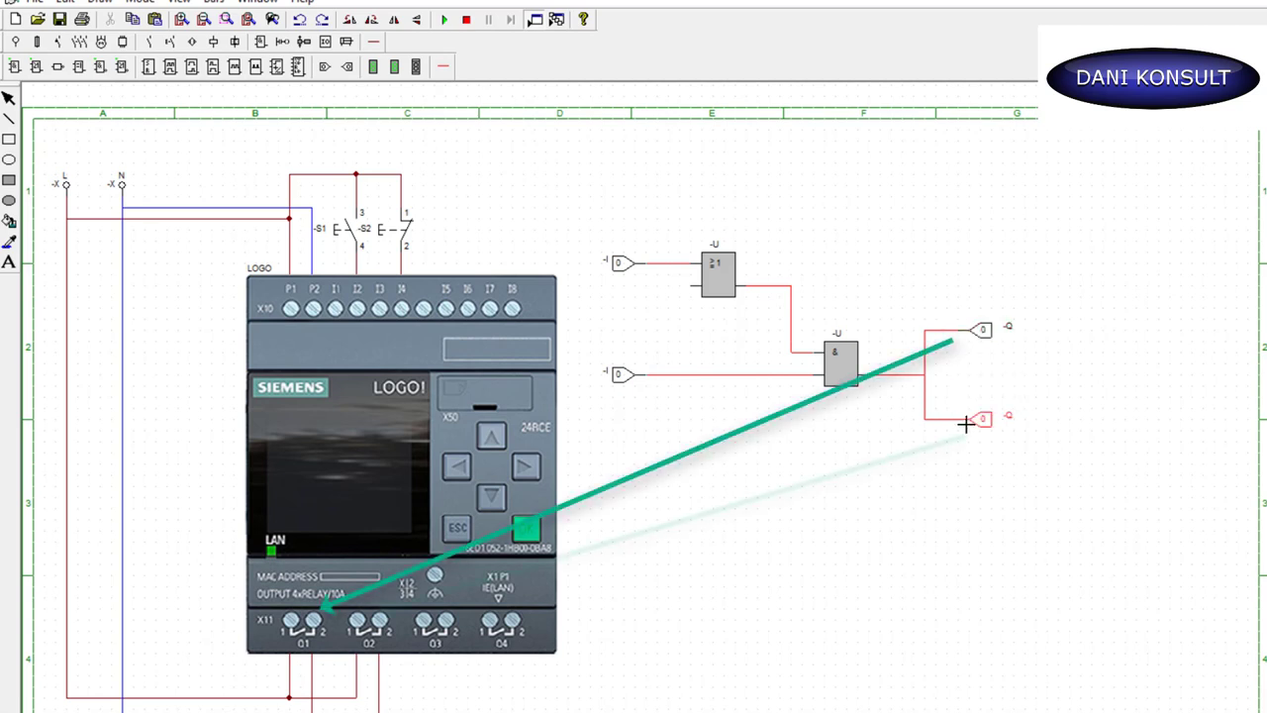
click(967, 423)
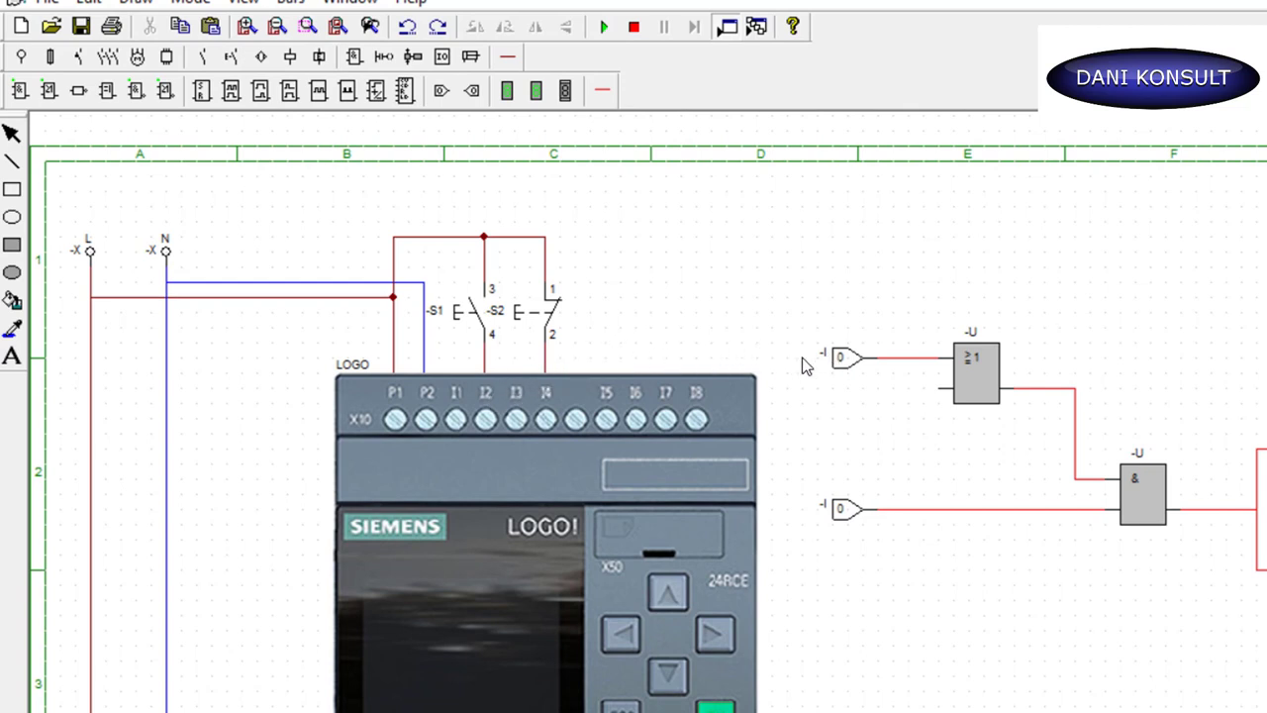
Rename the input blocks through their Edit dialogs: upper to I2, lower to I4
click(839, 365)
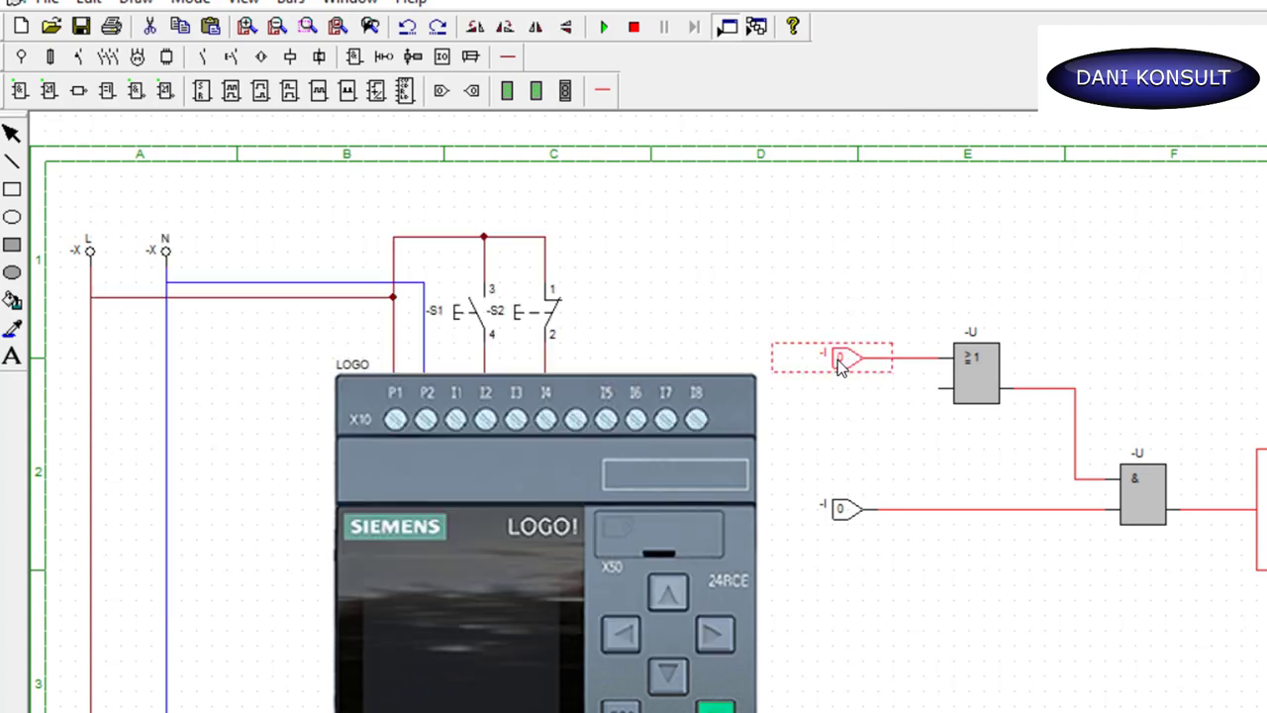
double_click(837, 363)
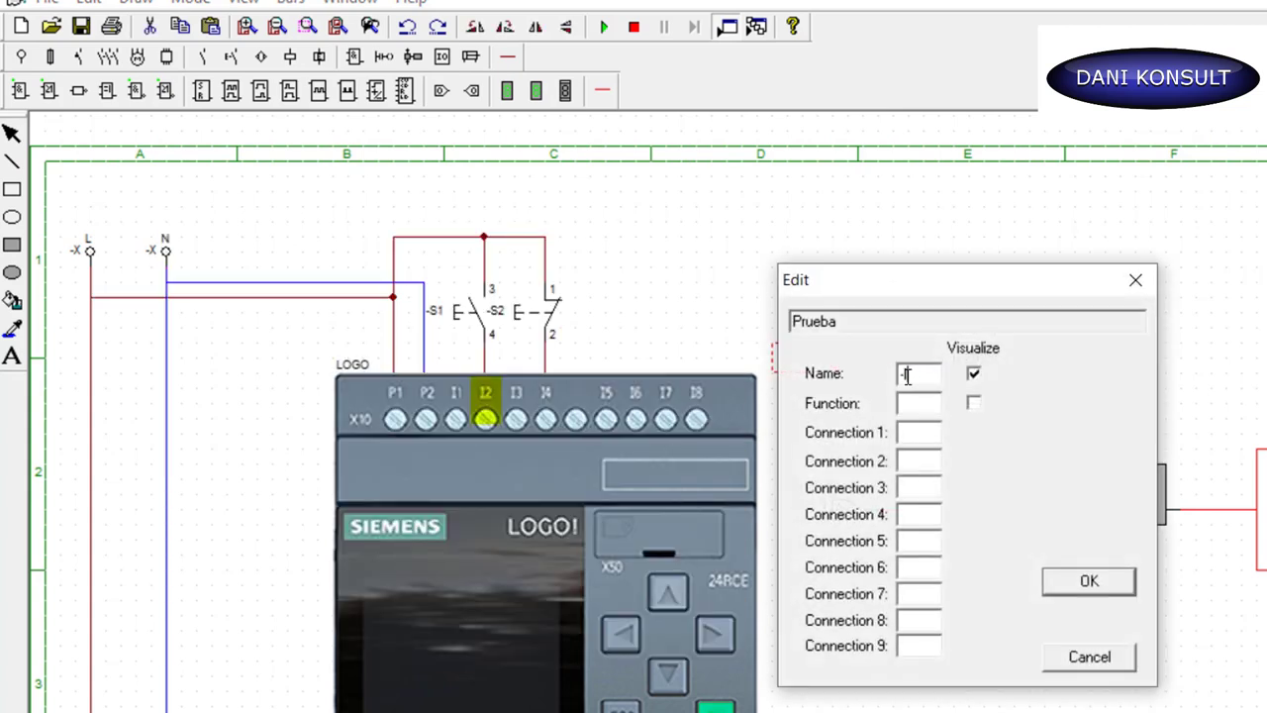
text(2)
click(1088, 581)
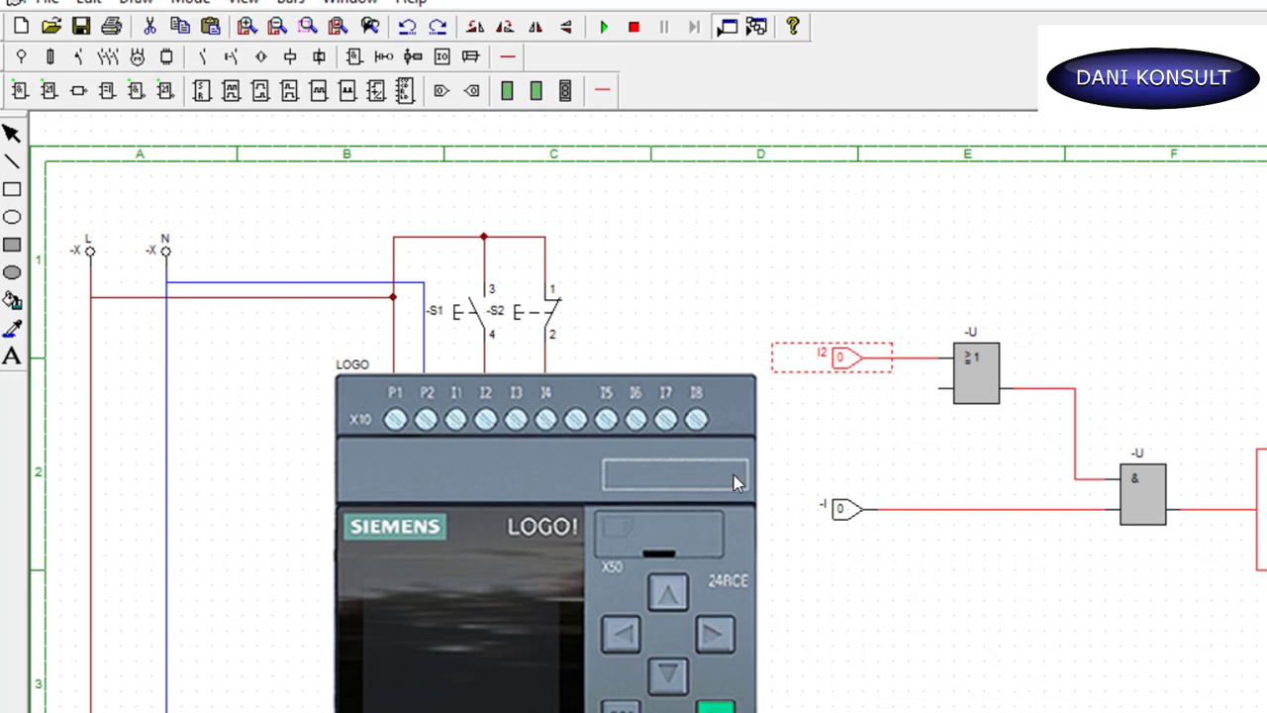
click(547, 418)
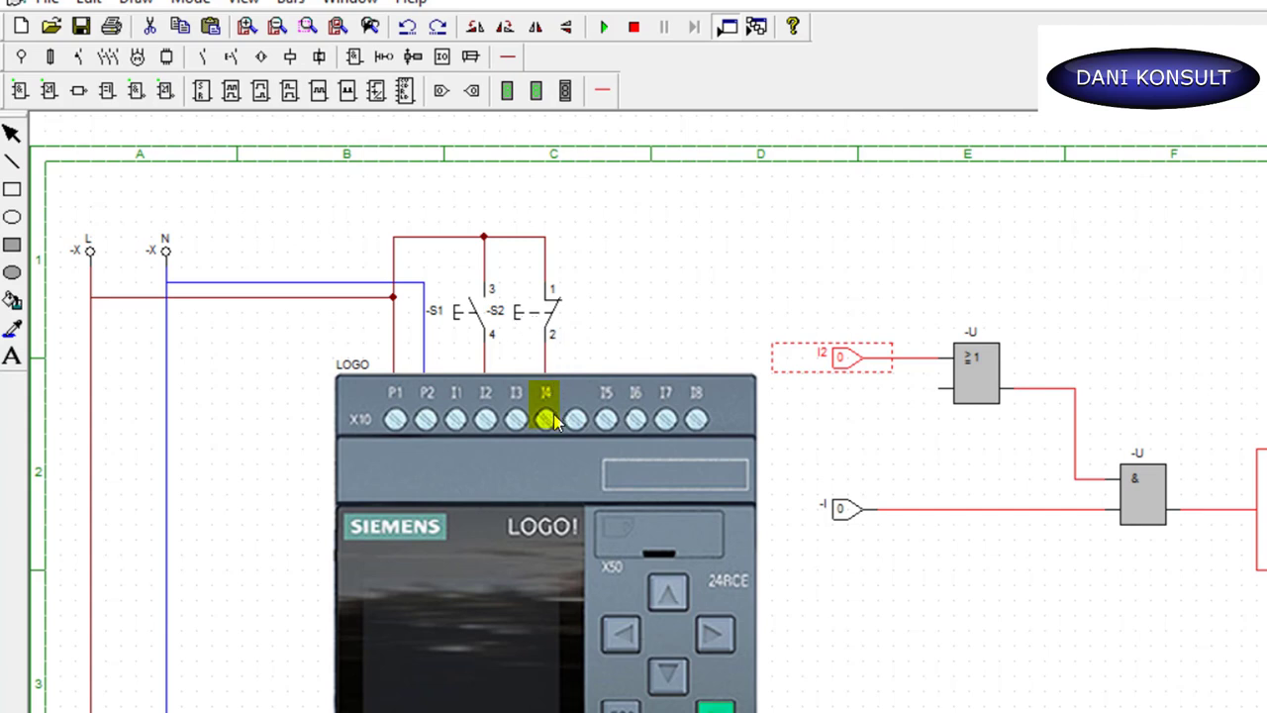
click(844, 522)
double_click(845, 523)
text(I4)
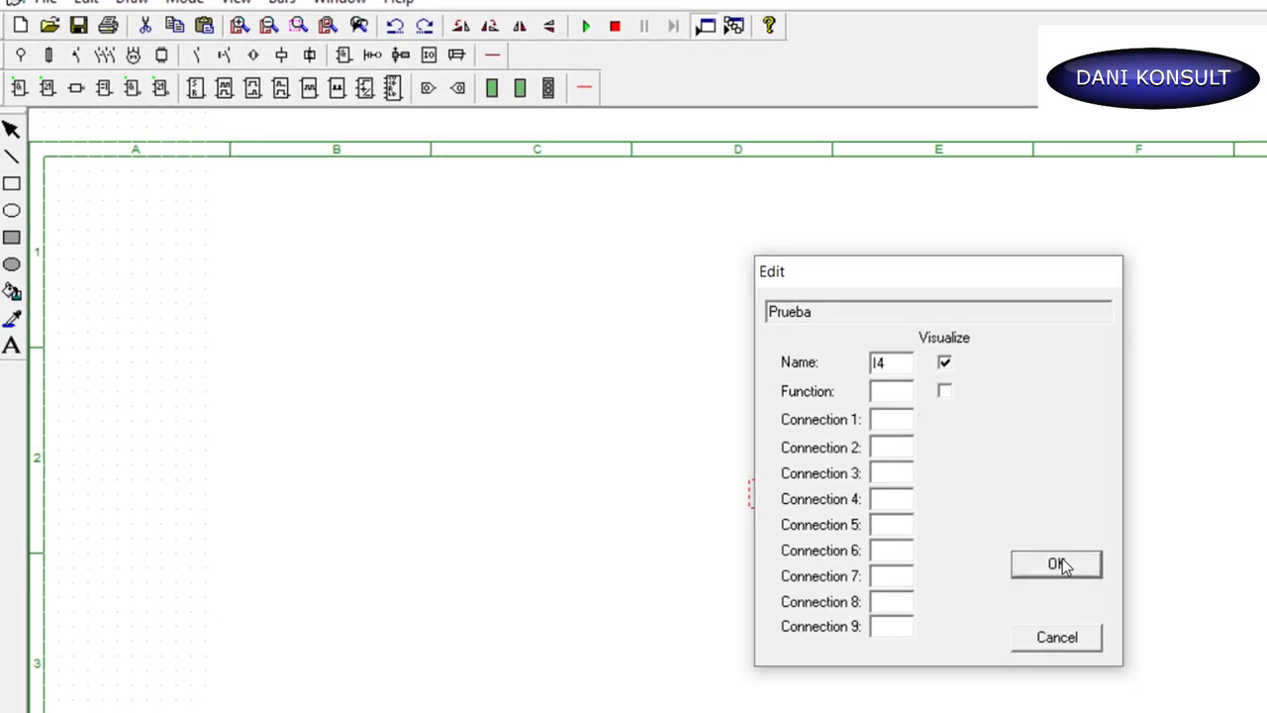
click(1057, 564)
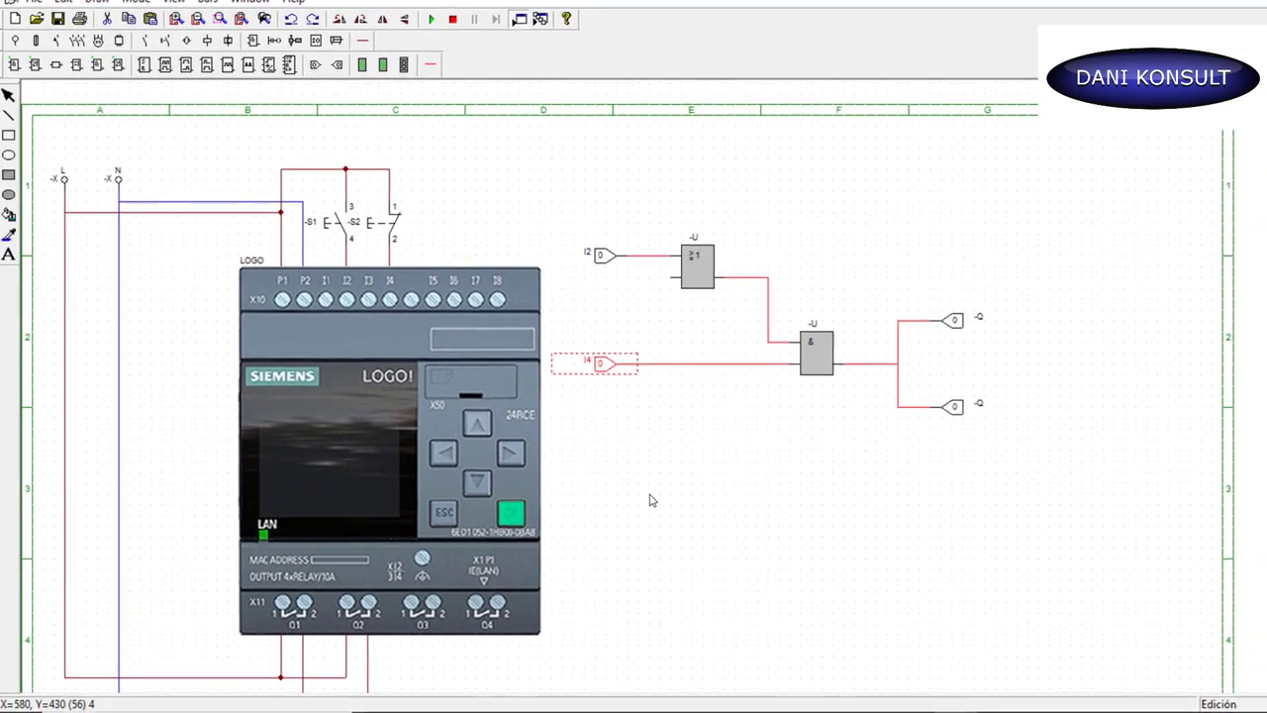
Rename the output blocks through their Edit dialogs: upper to Q1, lower to Q2
click(650, 500)
scroll(649, 500, down, 1)
scroll(649, 499, down, 2)
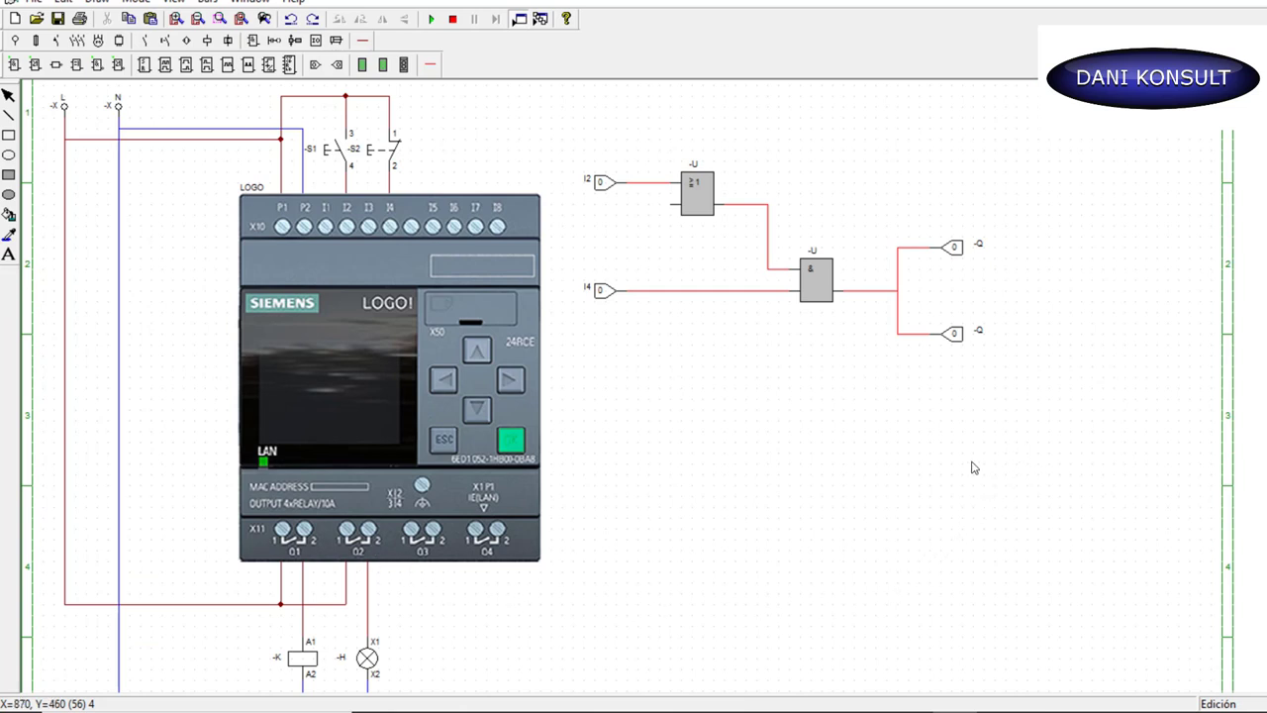
double_click(977, 256)
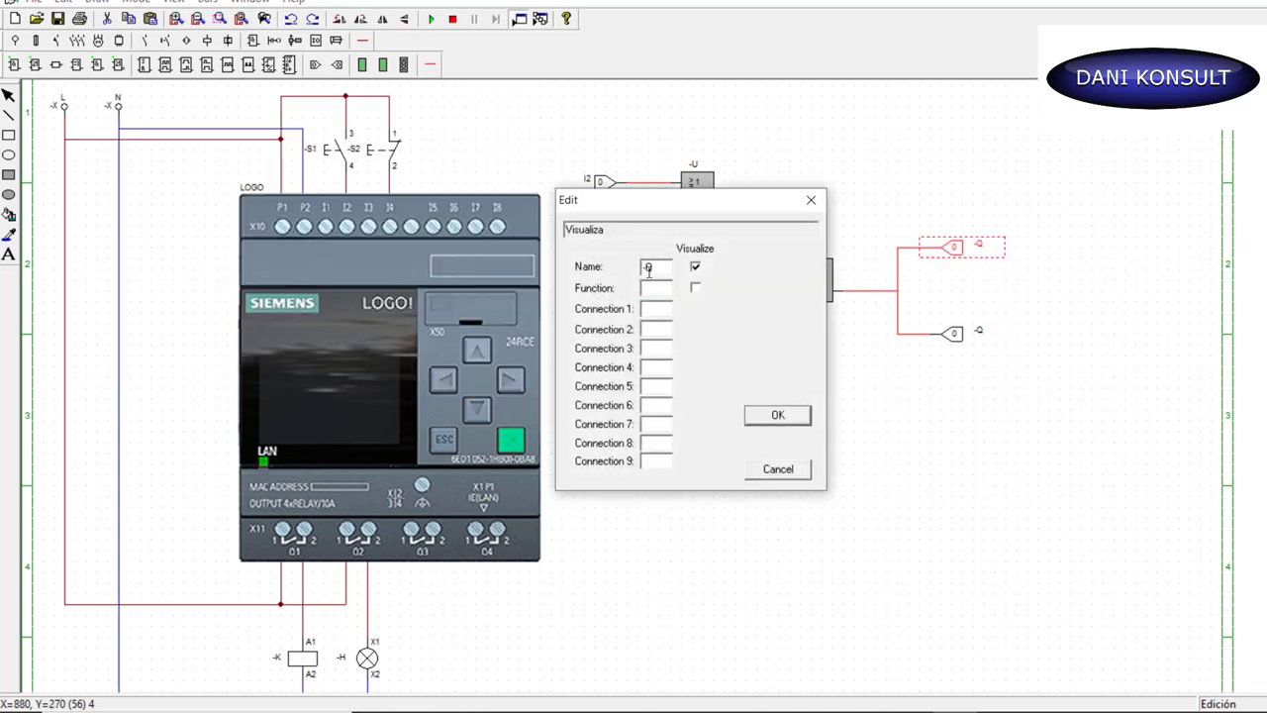
double_click(661, 274)
text(1)
click(772, 419)
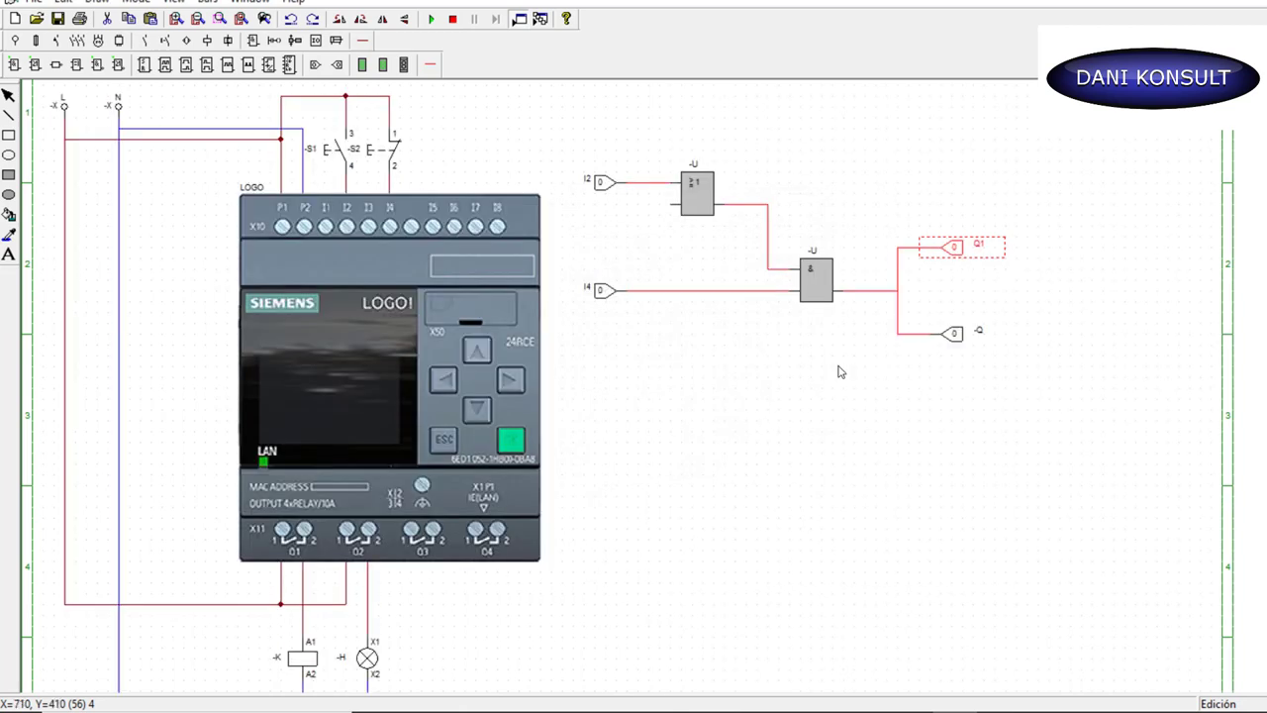
double_click(982, 336)
text(Q2)
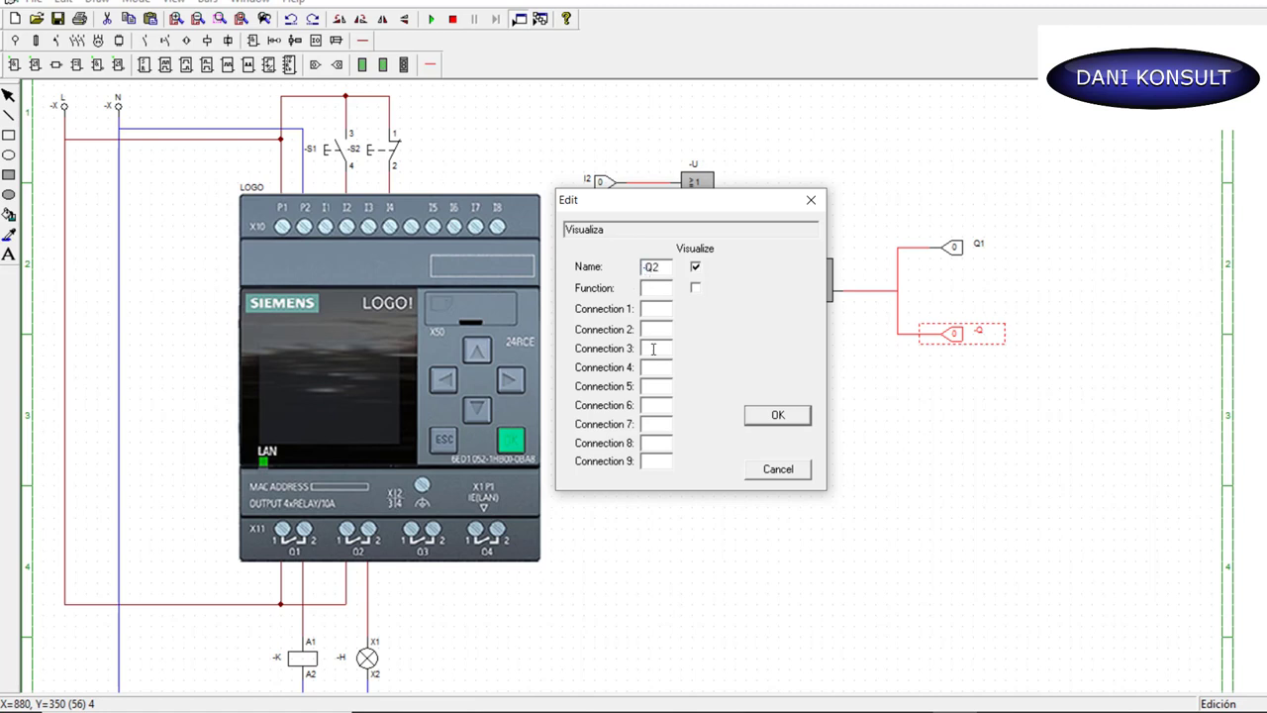
click(791, 416)
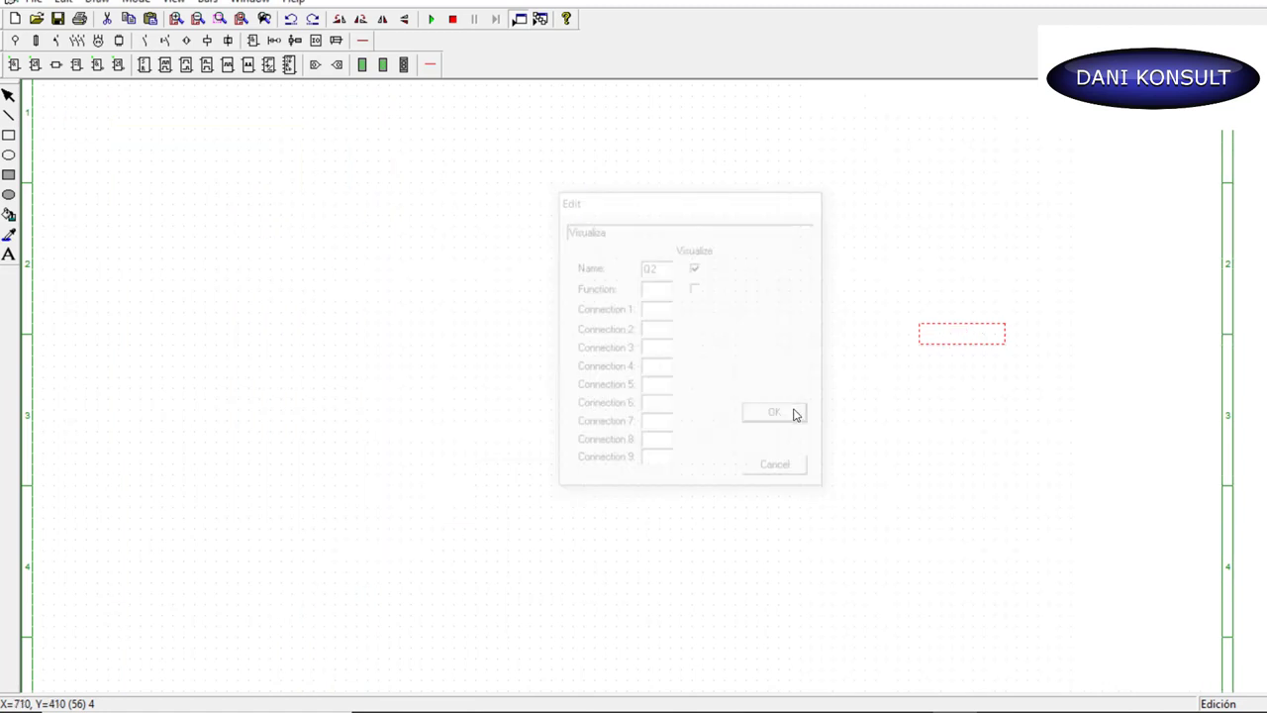
click(822, 410)
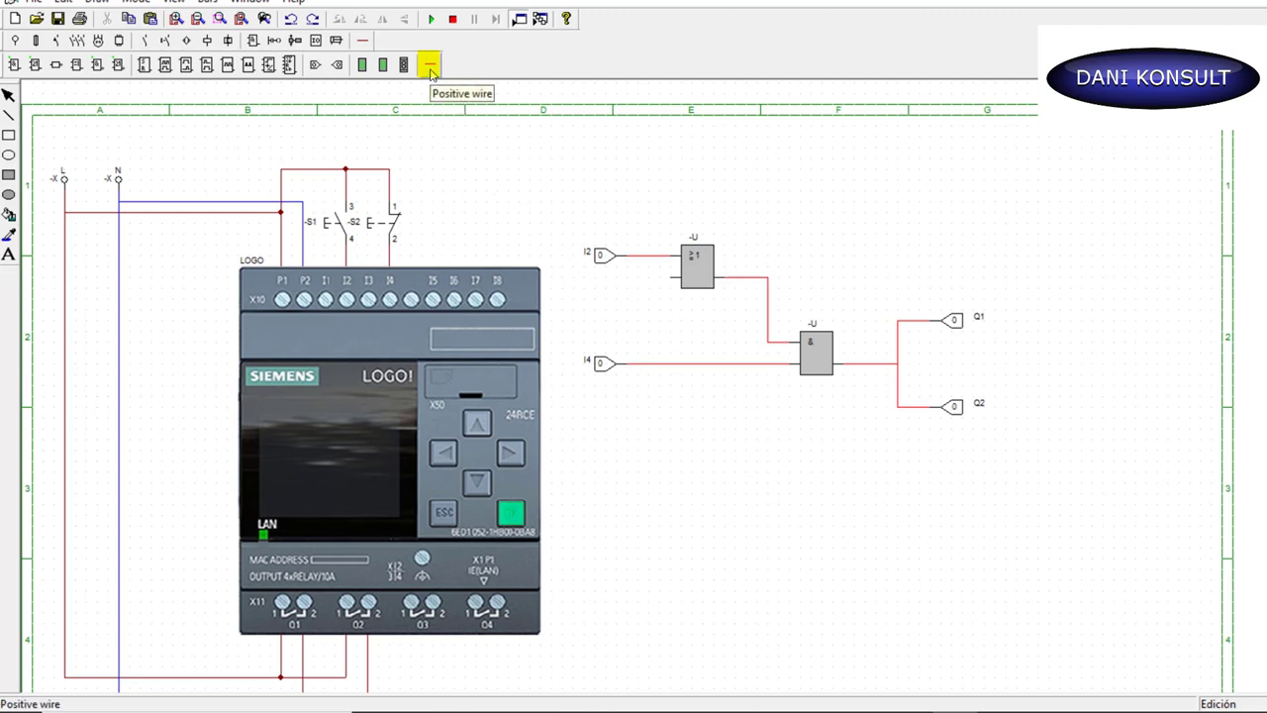
Draw a wire from the & output up, left and down into the ≥1 block's lower input
click(431, 69)
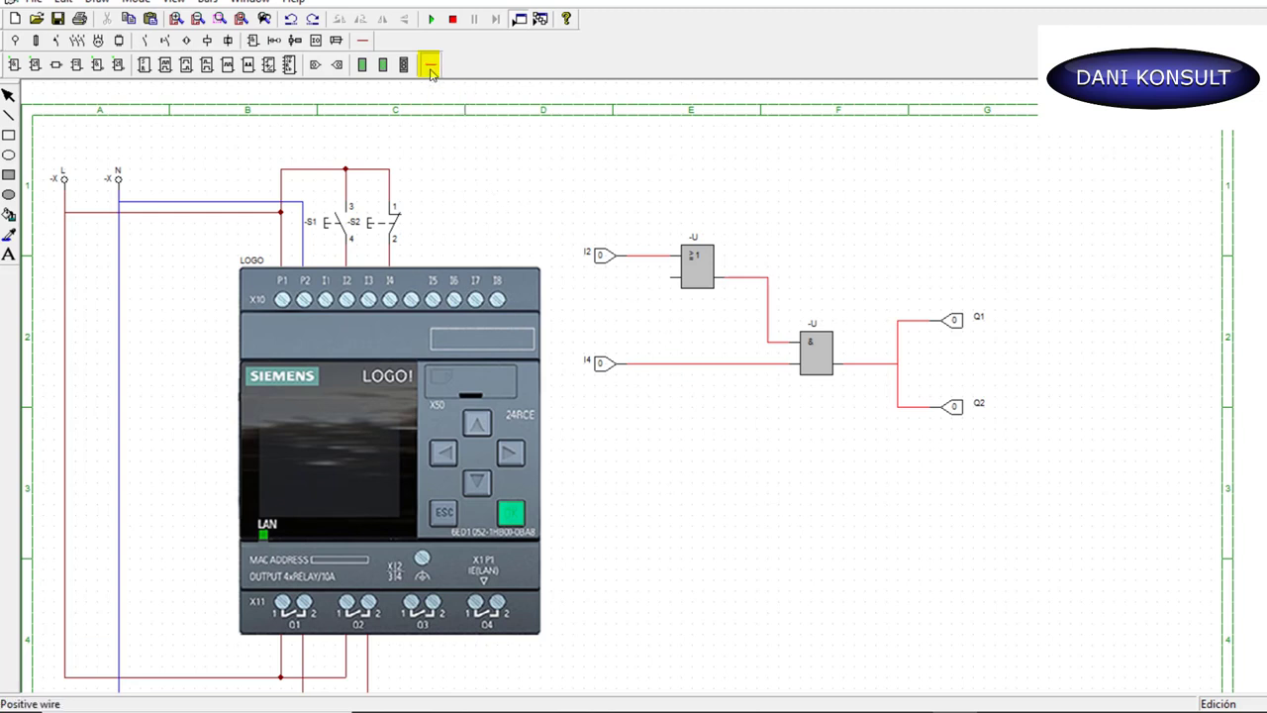
click(866, 364)
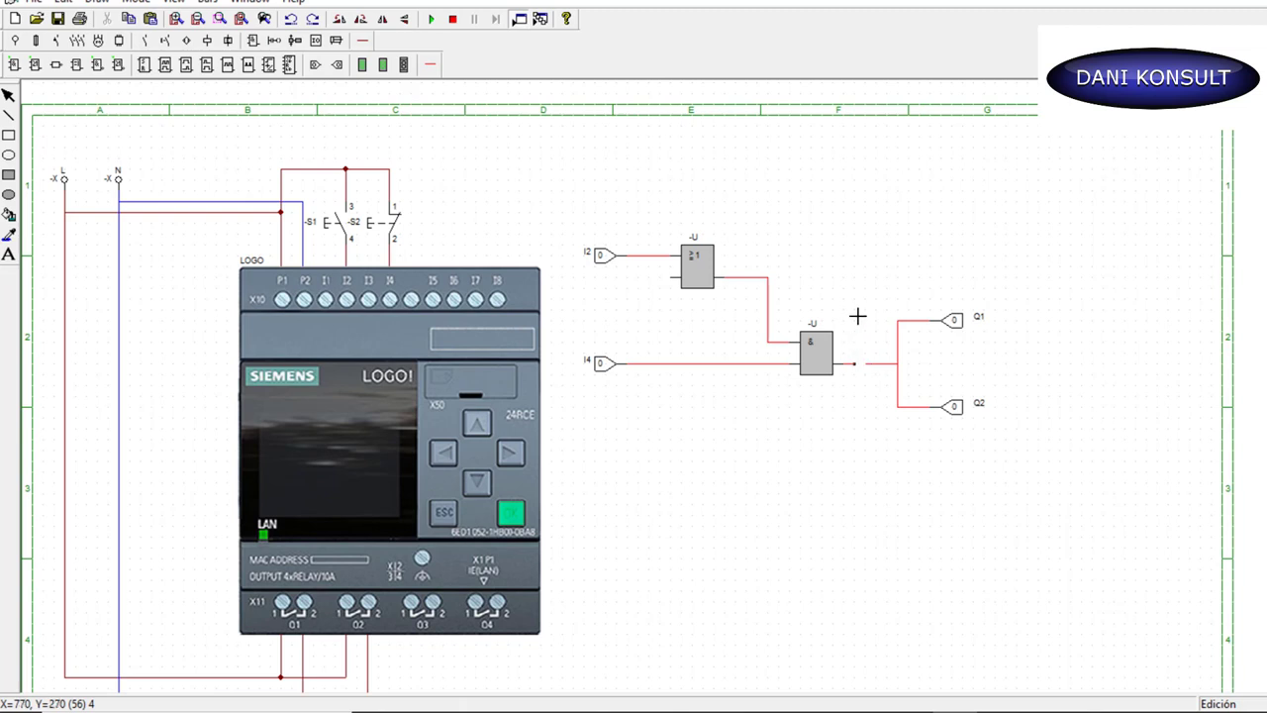
click(867, 214)
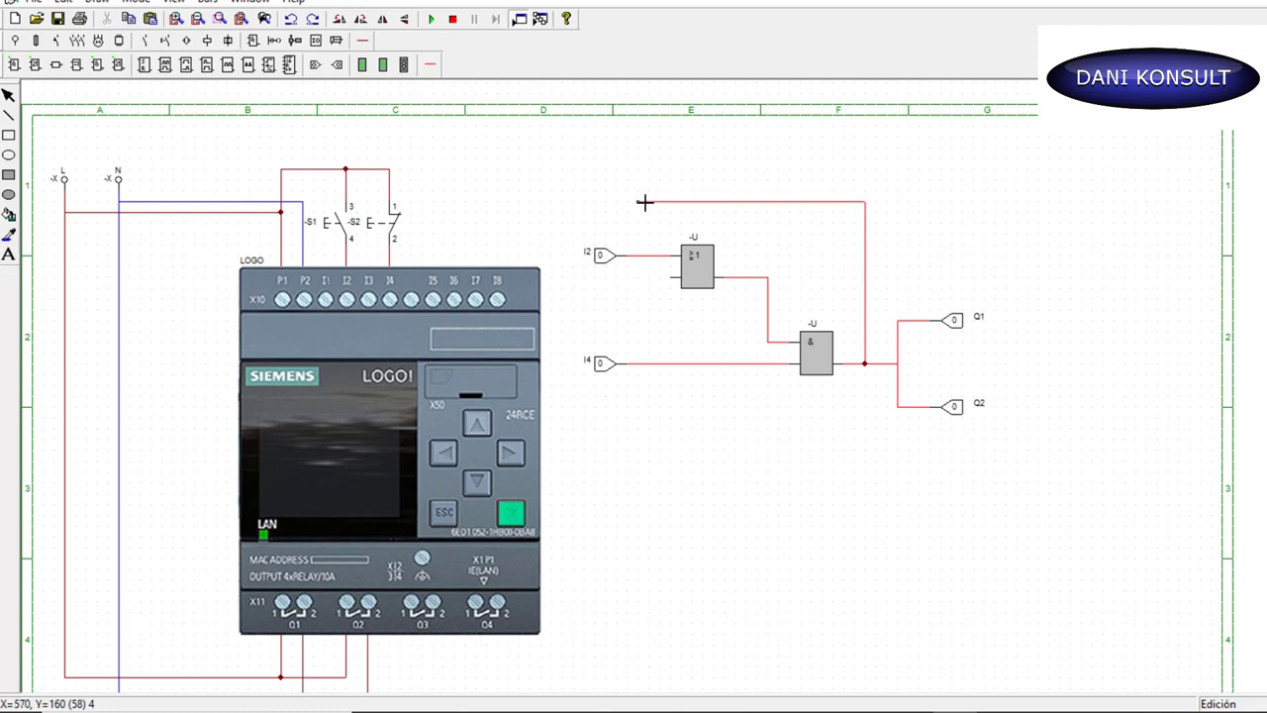
click(643, 208)
click(677, 284)
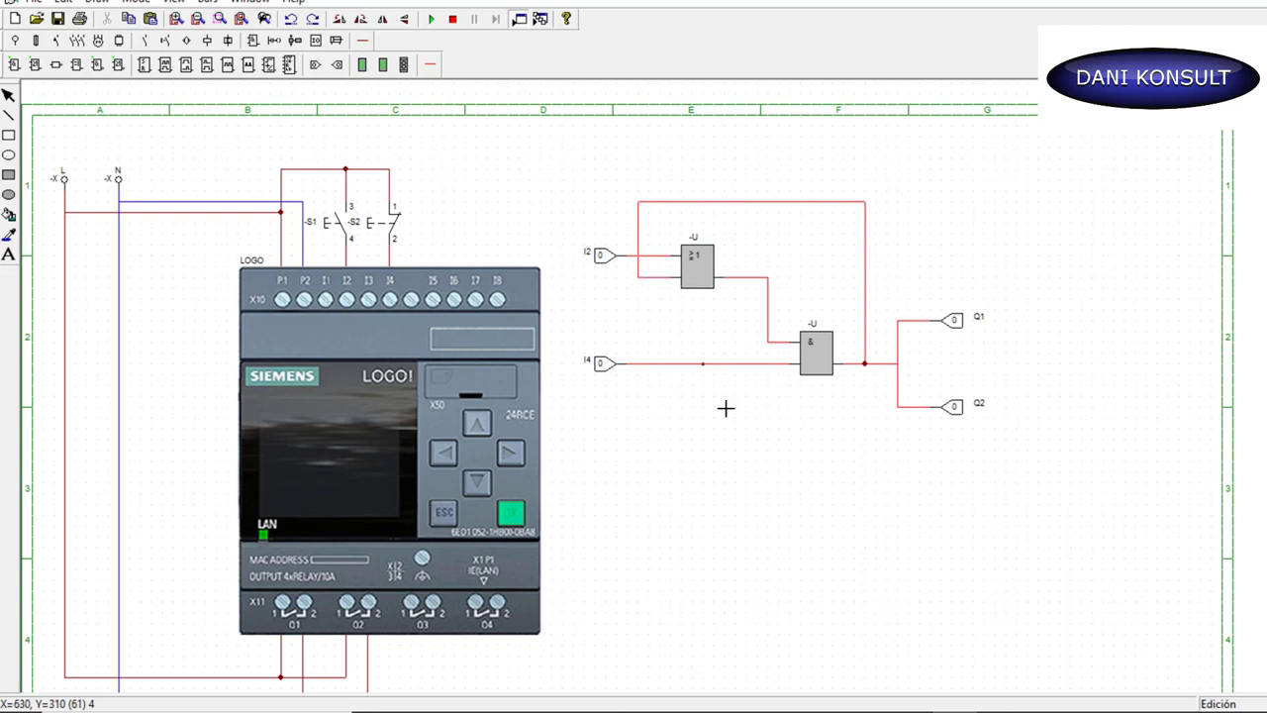
right_click(719, 479)
Place the three-phase L1/L2/L3 supply terminals at the top right of the sheet
click(16, 41)
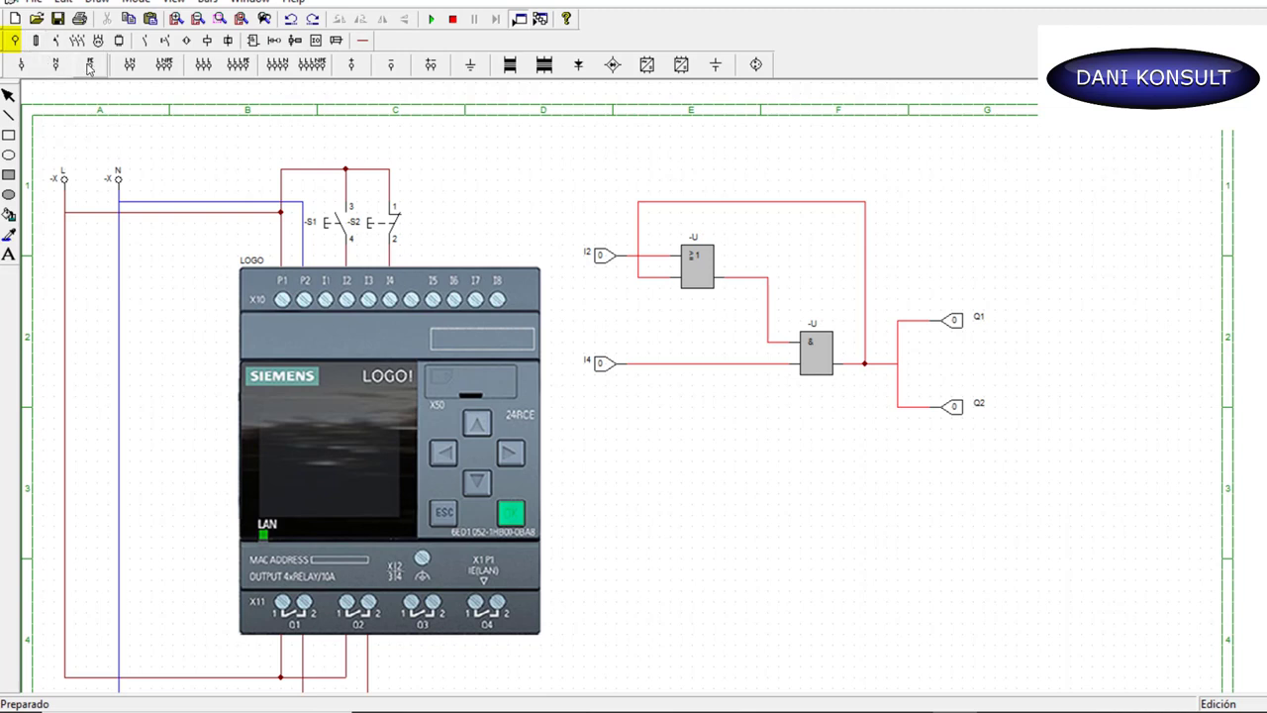
click(203, 64)
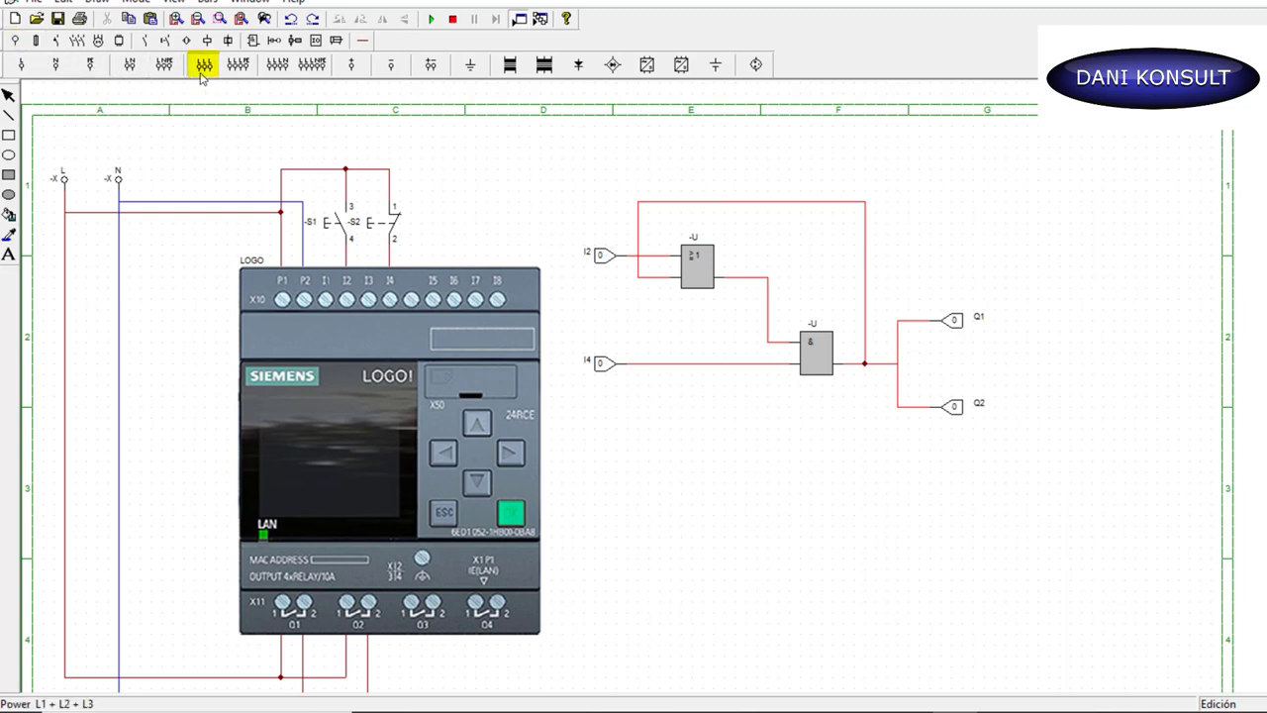
click(202, 69)
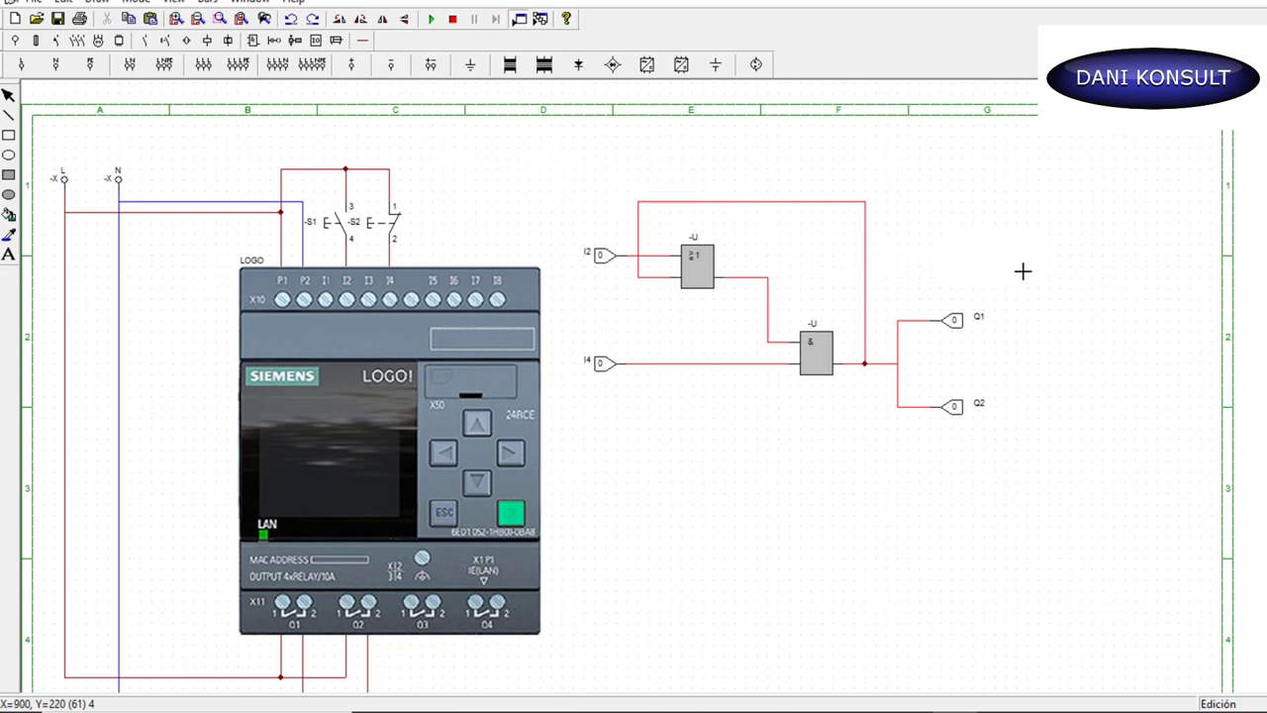
click(1065, 226)
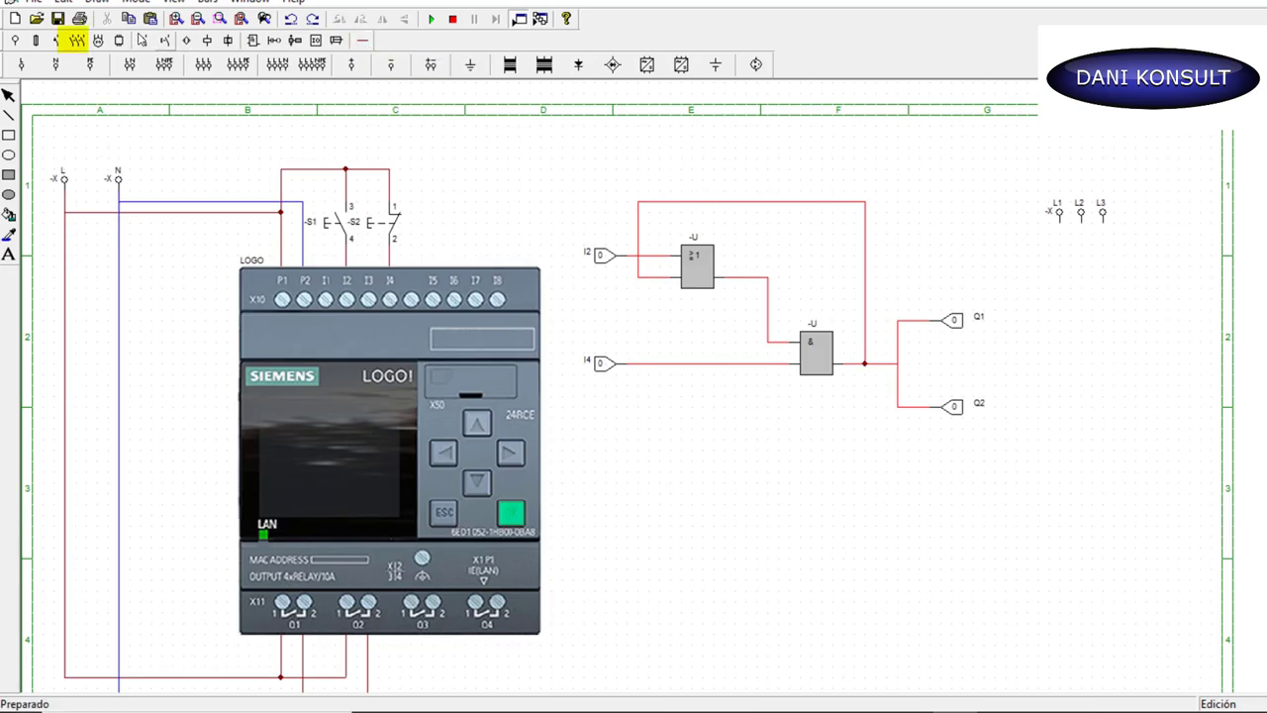
Add a three-pole KM contactor contact below the supply and a three-phase motor below it
click(77, 41)
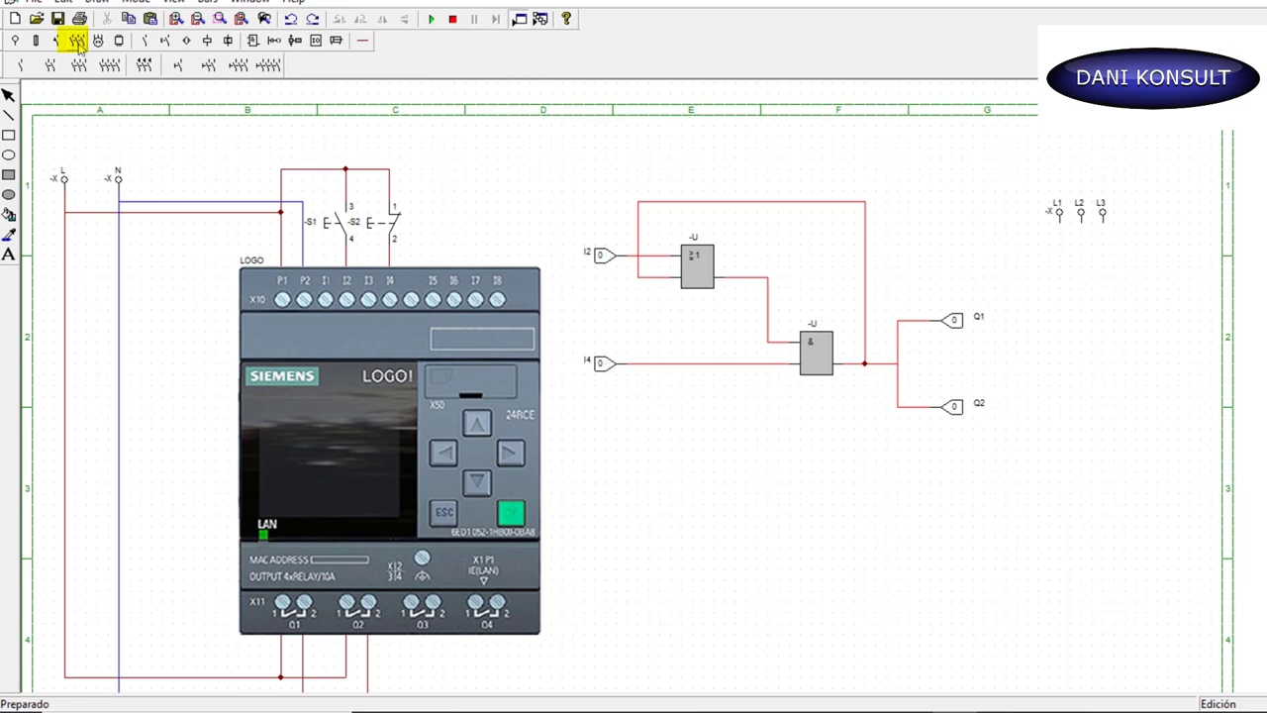
click(79, 65)
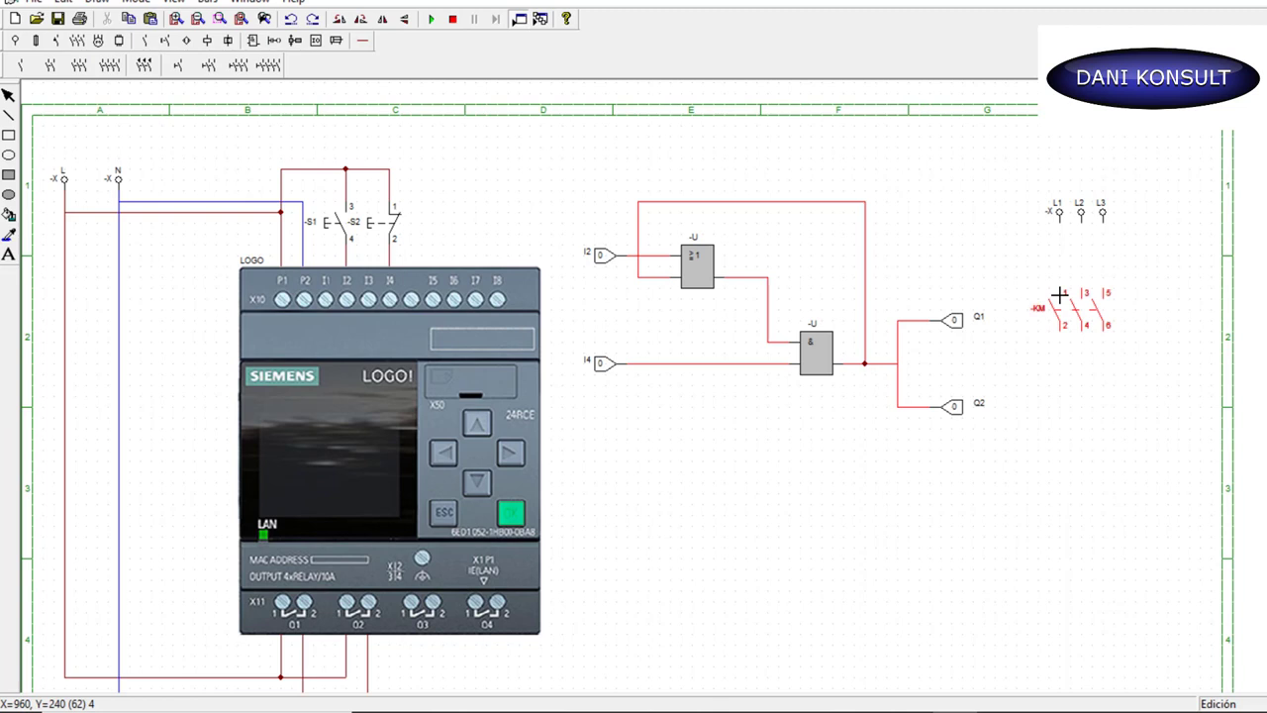
click(1059, 295)
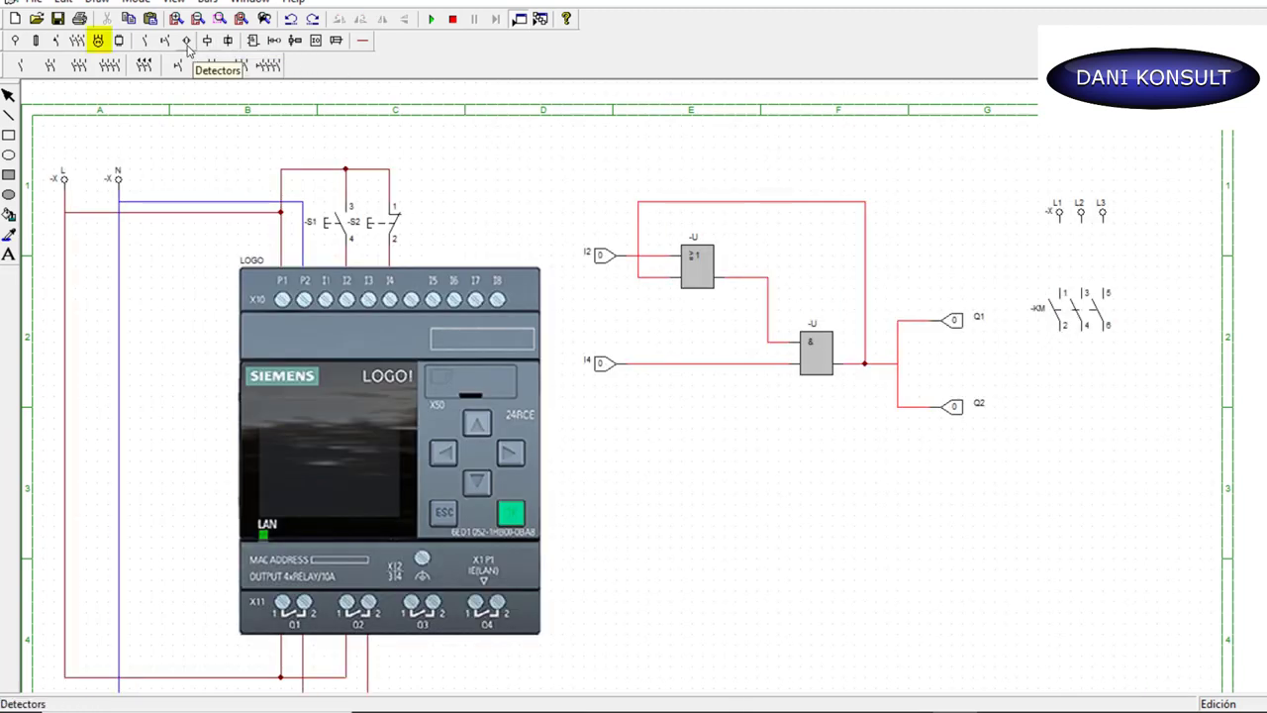
click(99, 42)
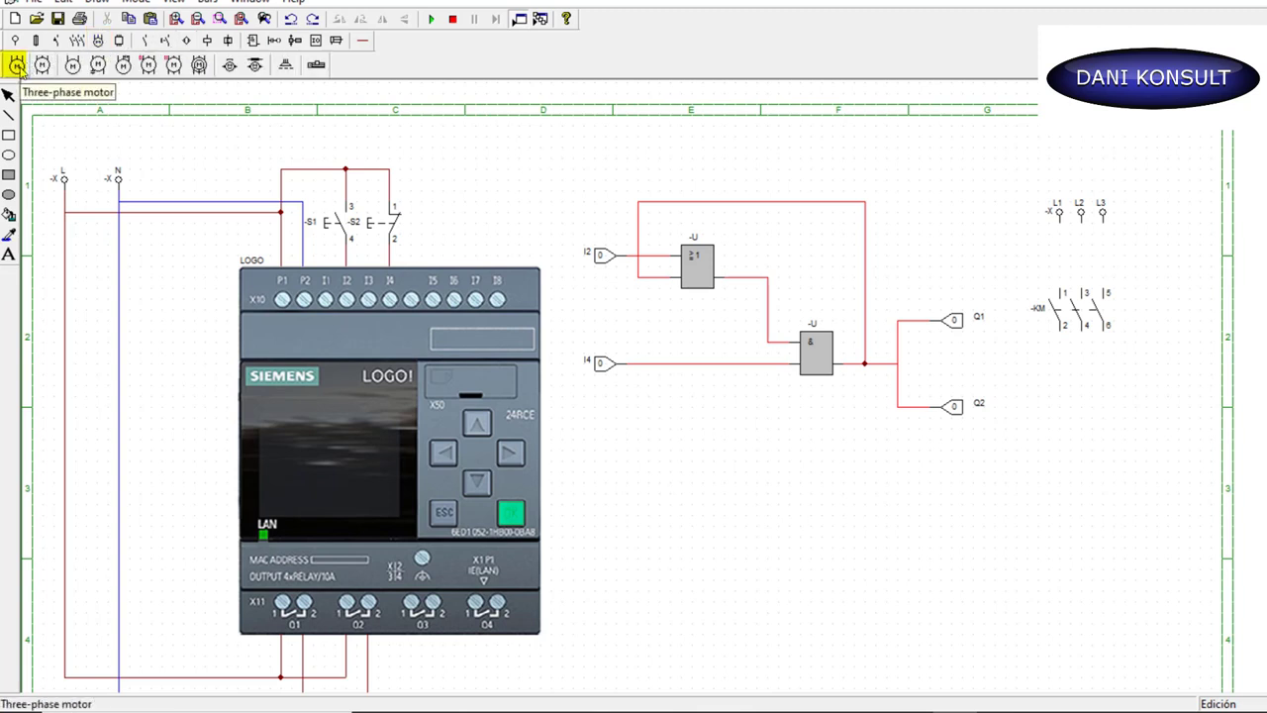
click(17, 65)
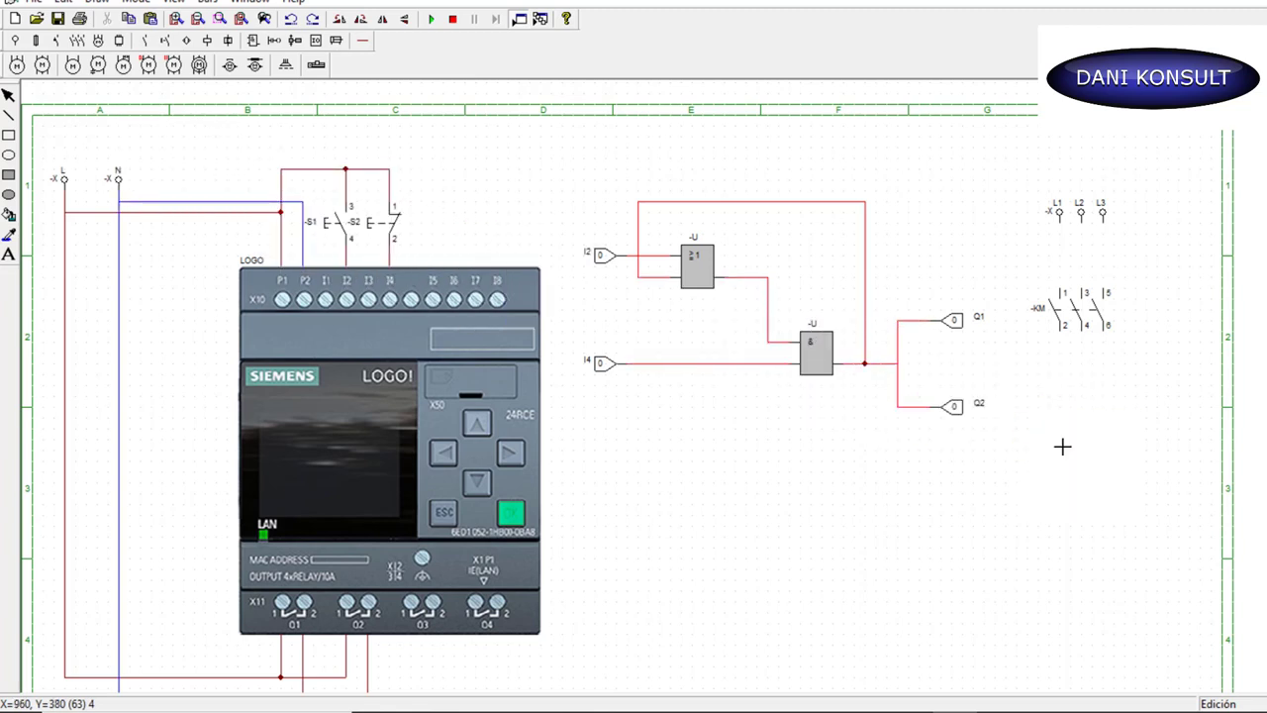
click(1067, 476)
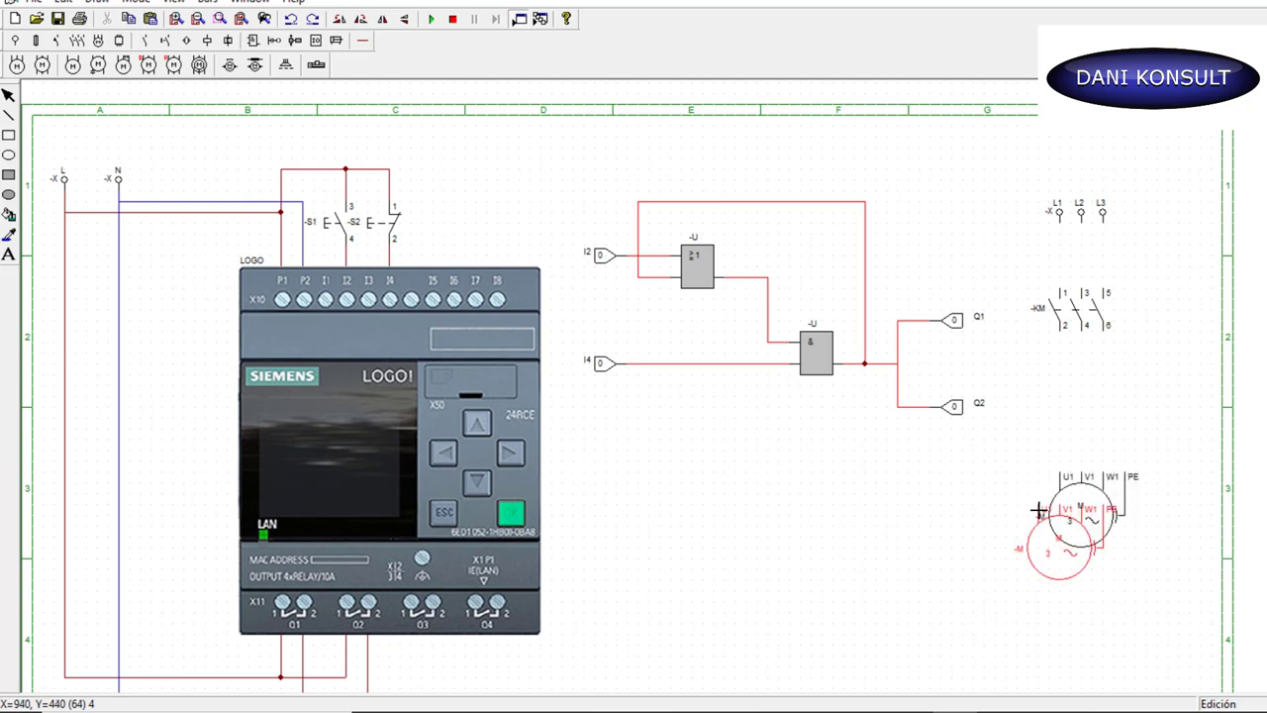
key(Escape)
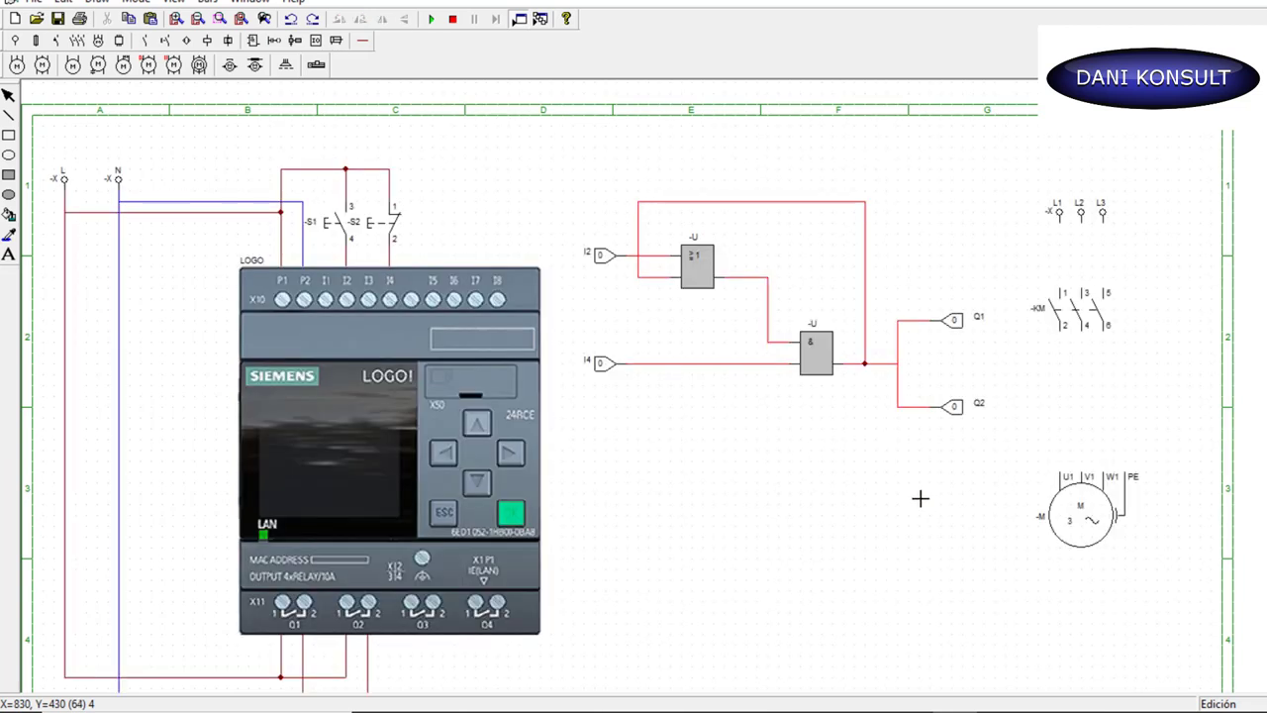
Draw three-pole vertical wires from L1/L2/L3 through the KM contacts to motor U1, V1, W1
click(361, 42)
click(227, 65)
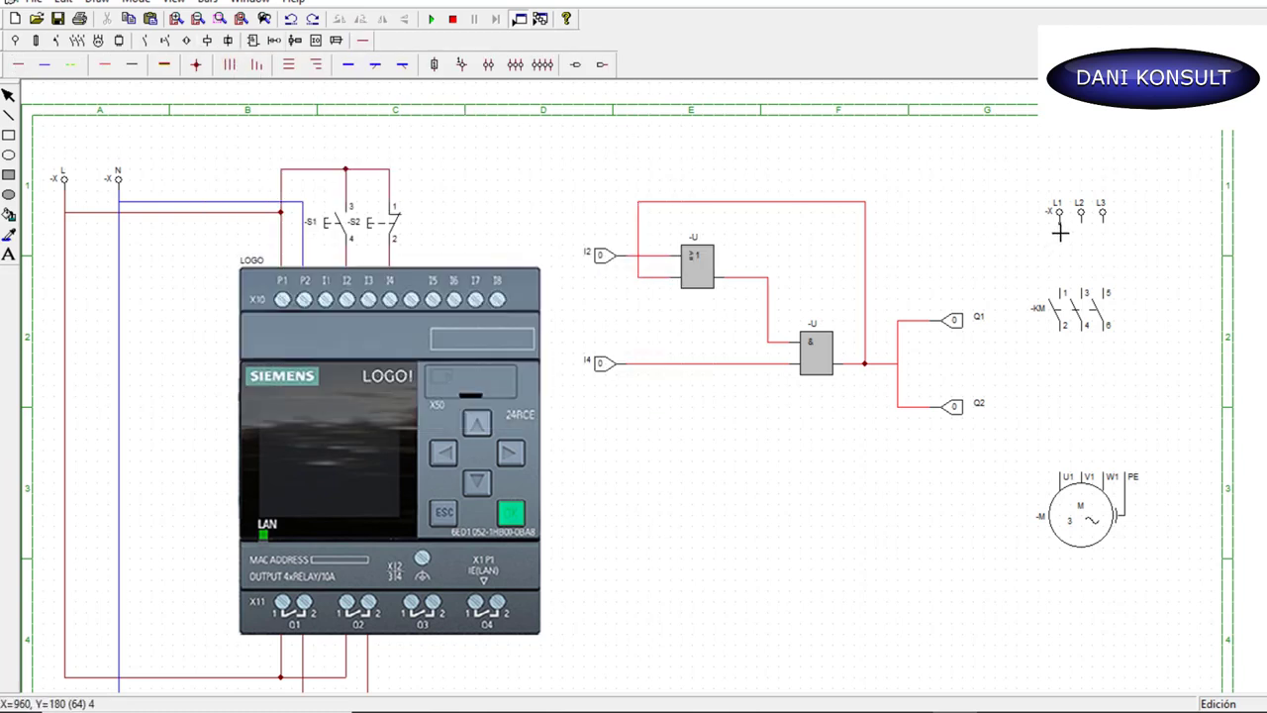
drag(1061, 235, 1068, 280)
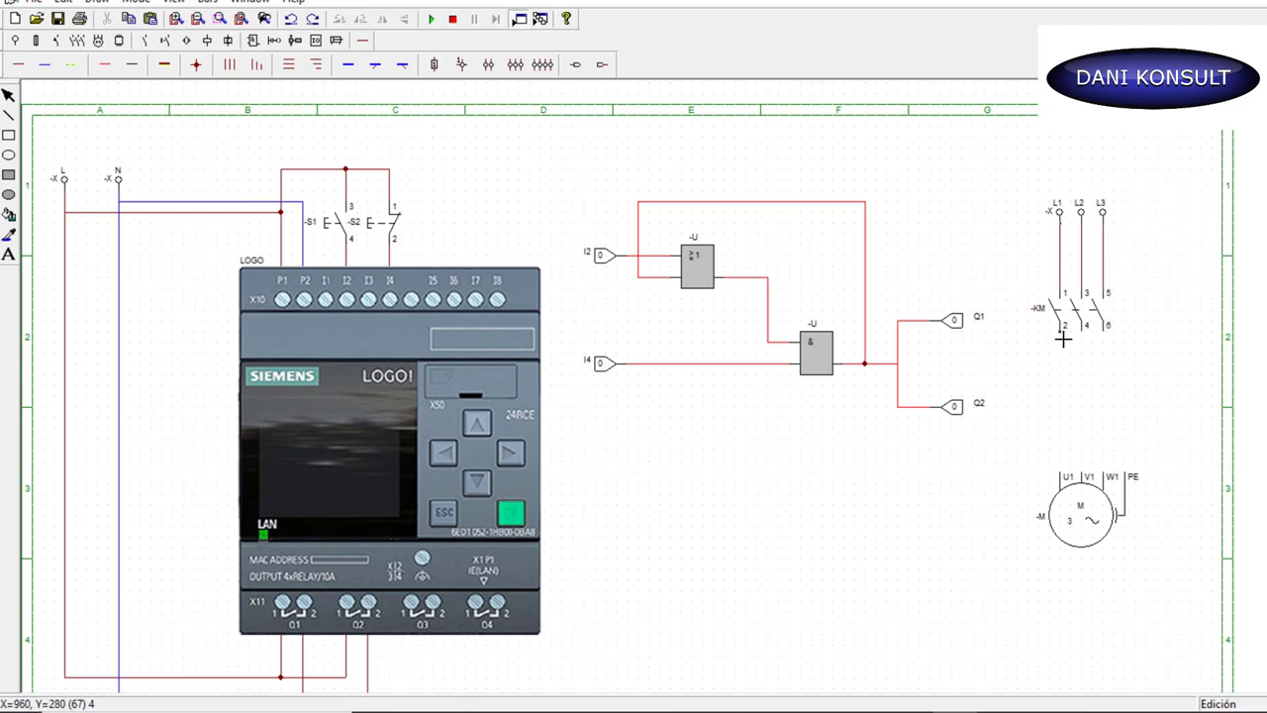
drag(1062, 338, 1129, 463)
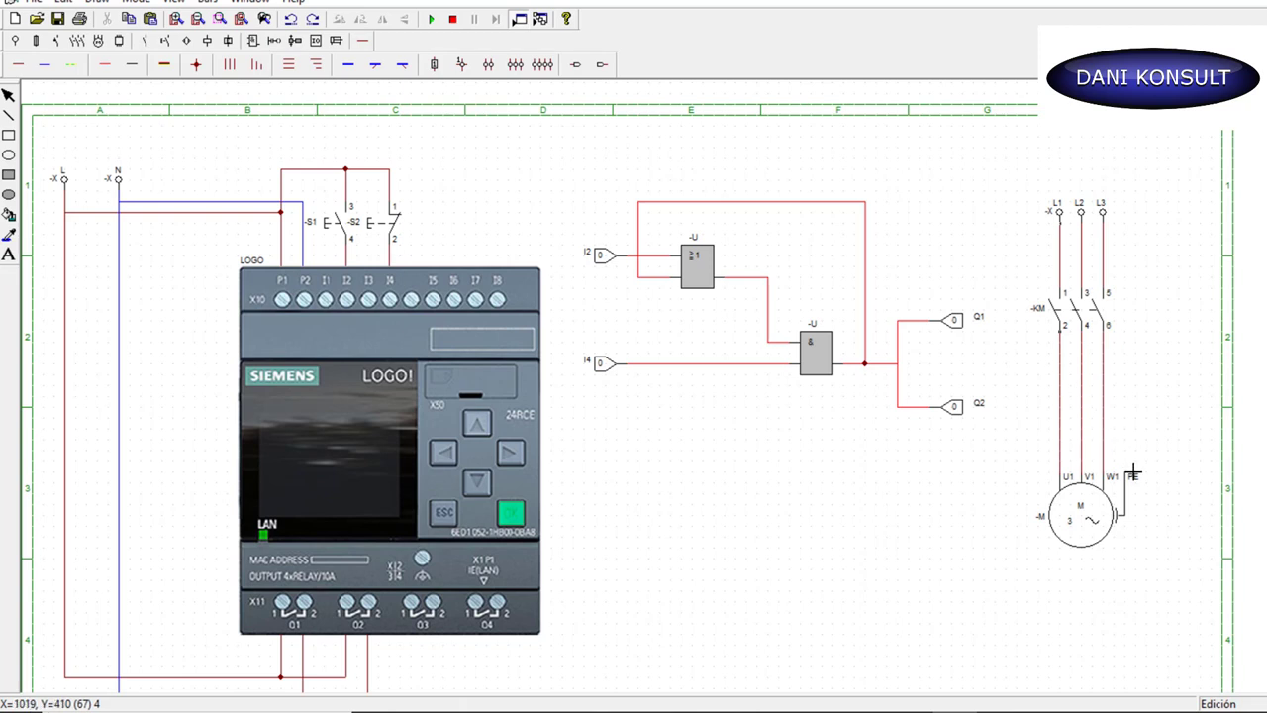
key(Escape)
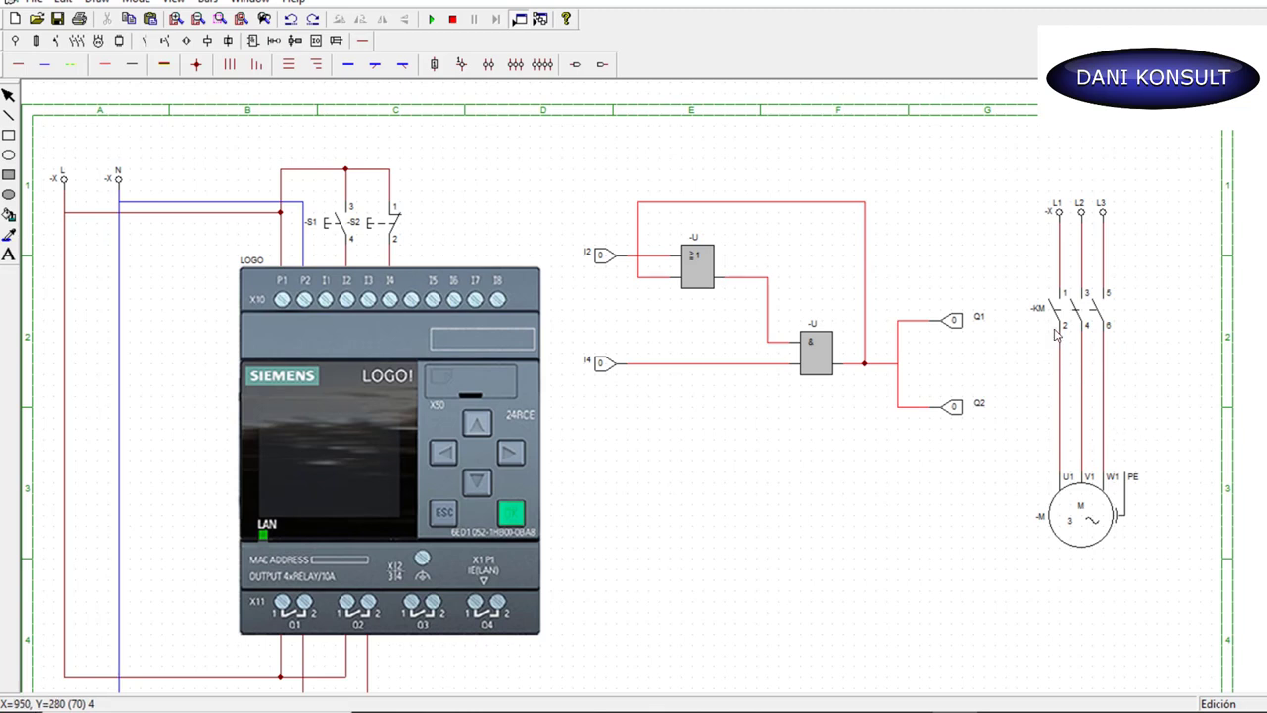
scroll(950, 460, down, 1)
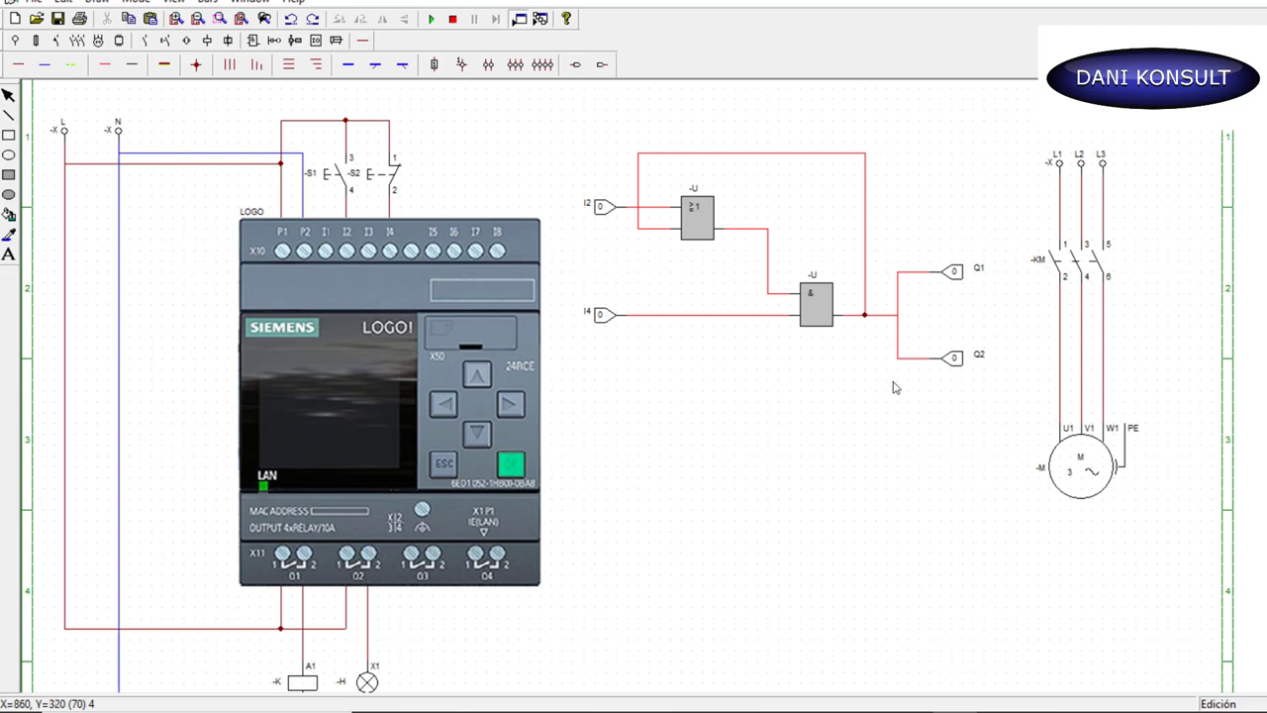
Rename the coil and the KM contactor both to -K1
double_click(280, 687)
text(-K1)
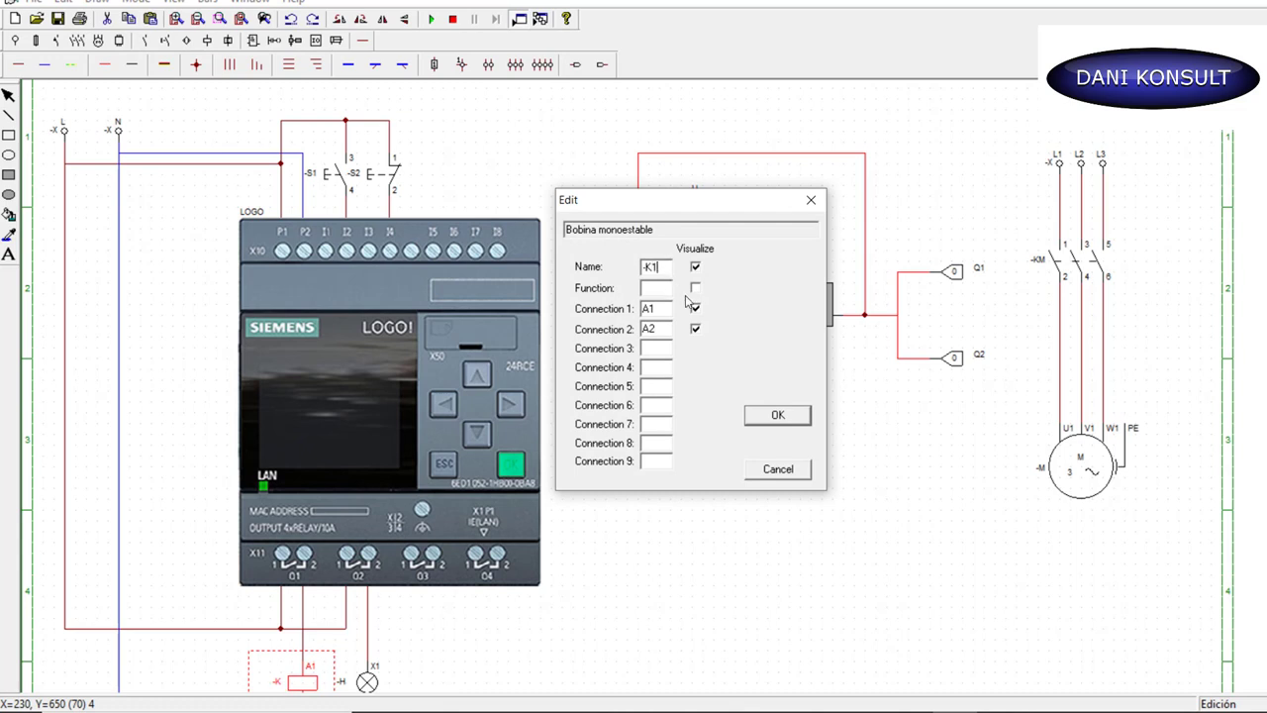
click(772, 417)
double_click(1041, 268)
text(-K1)
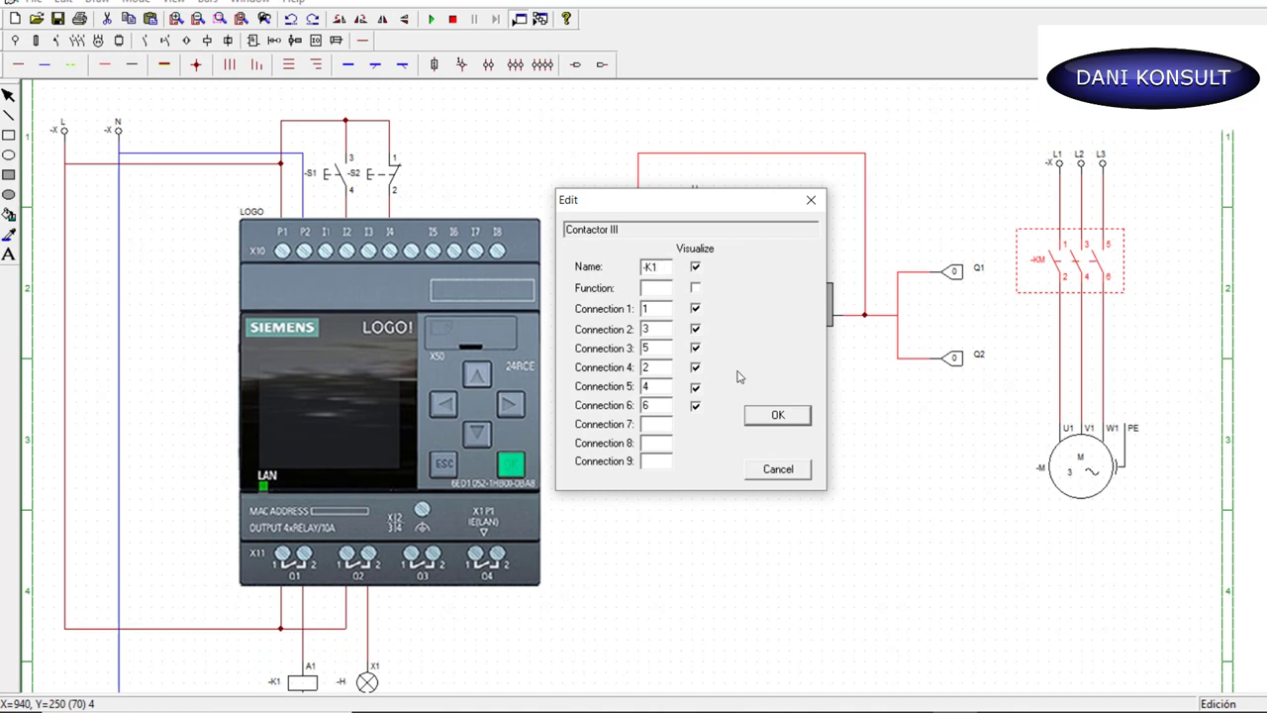
click(791, 418)
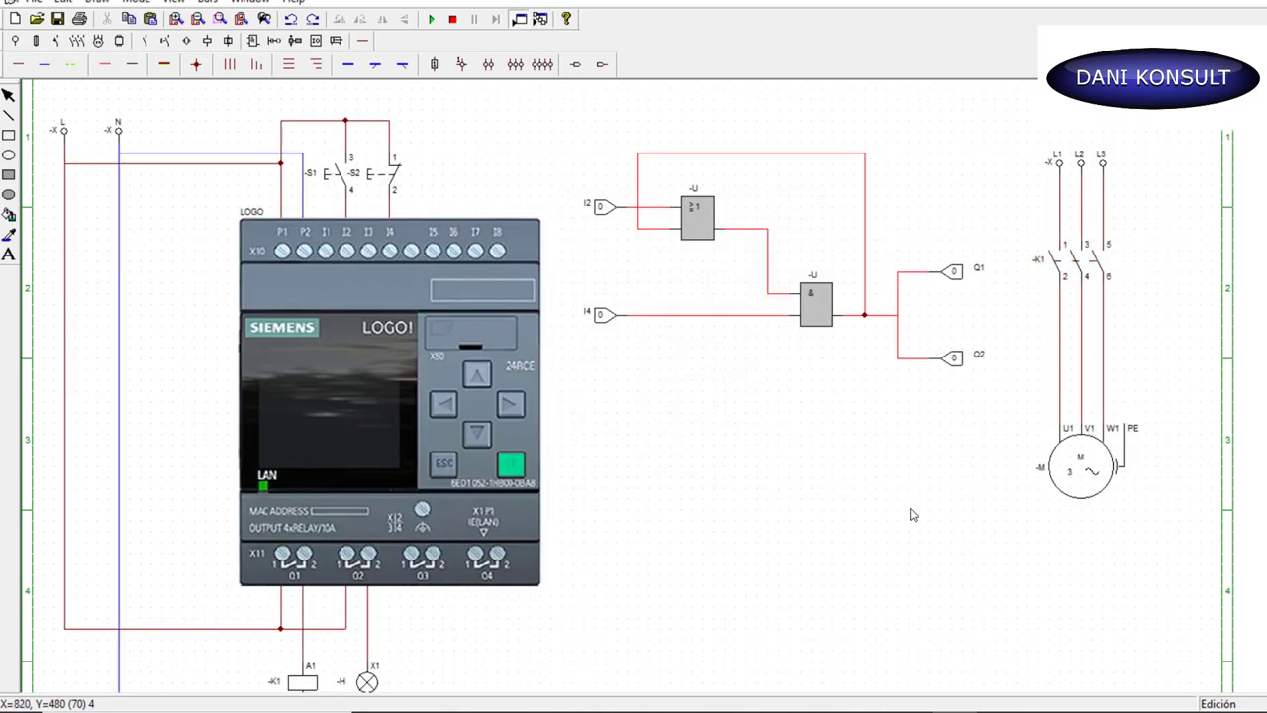
Rename the indicator lamp to -P1 and the motor to -M1
scroll(842, 520, down, 1)
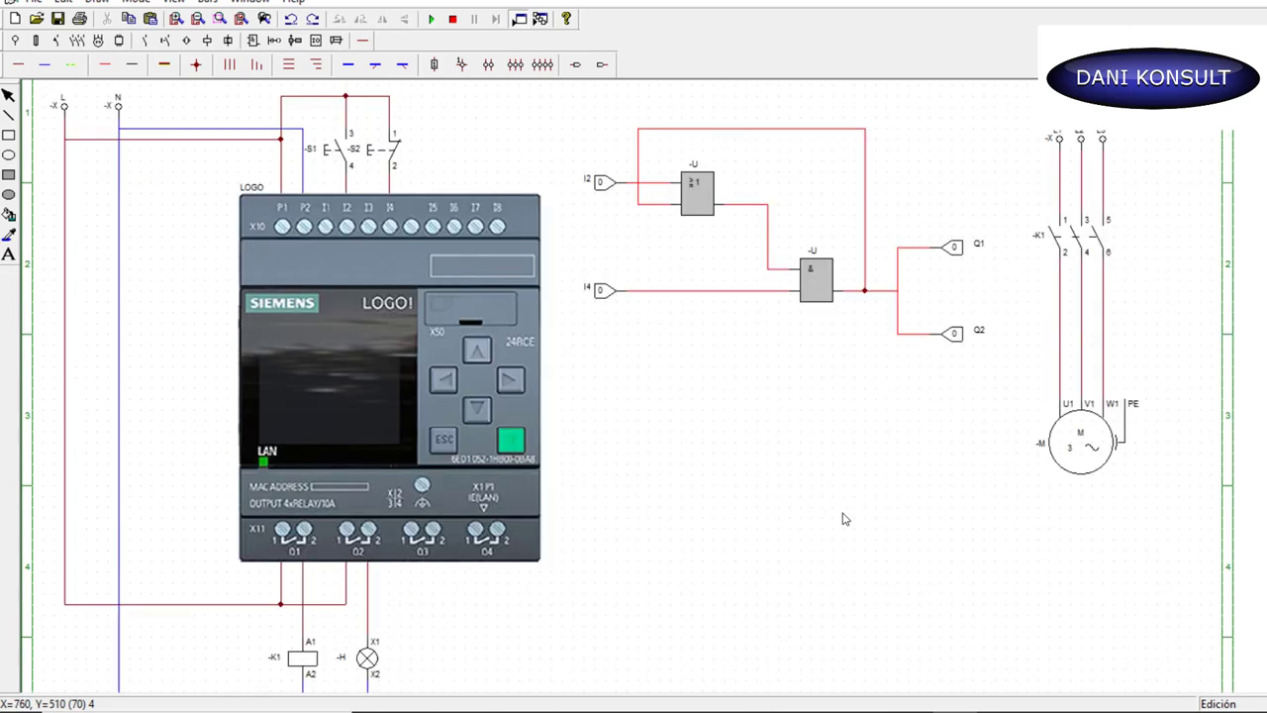
double_click(348, 663)
text(-P1)
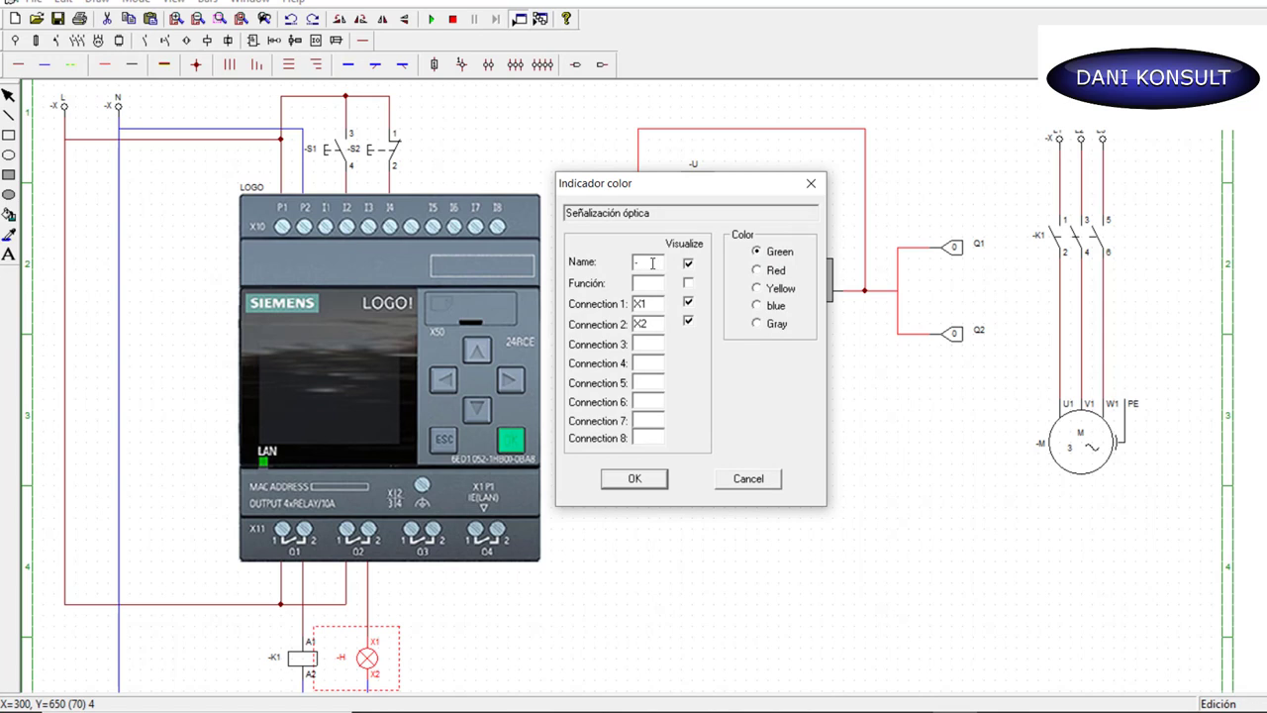
click(628, 483)
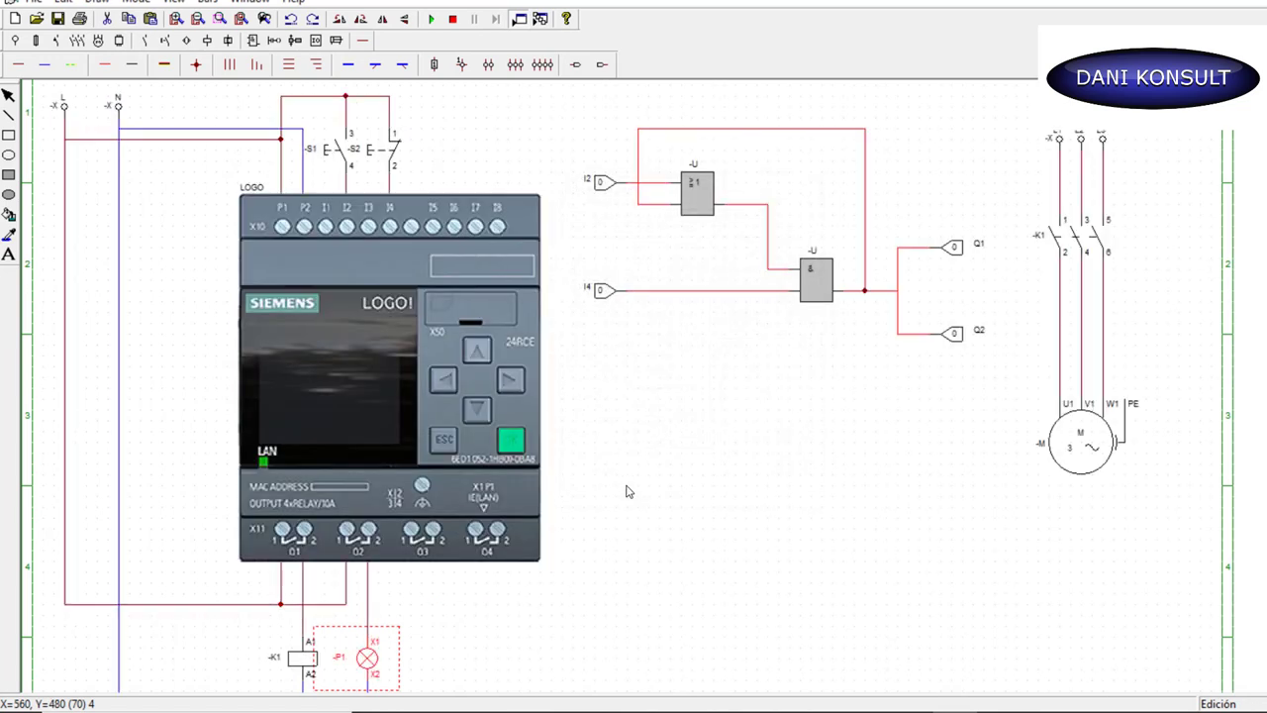
double_click(1041, 447)
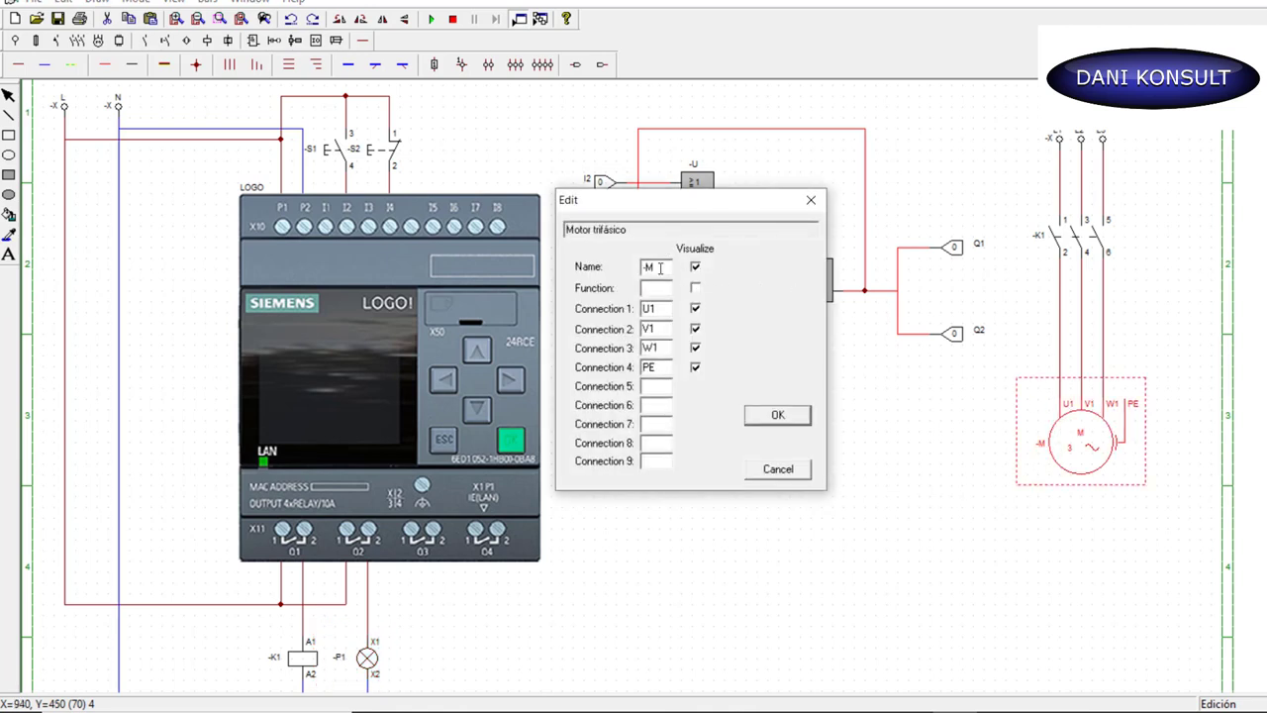
click(778, 415)
click(779, 416)
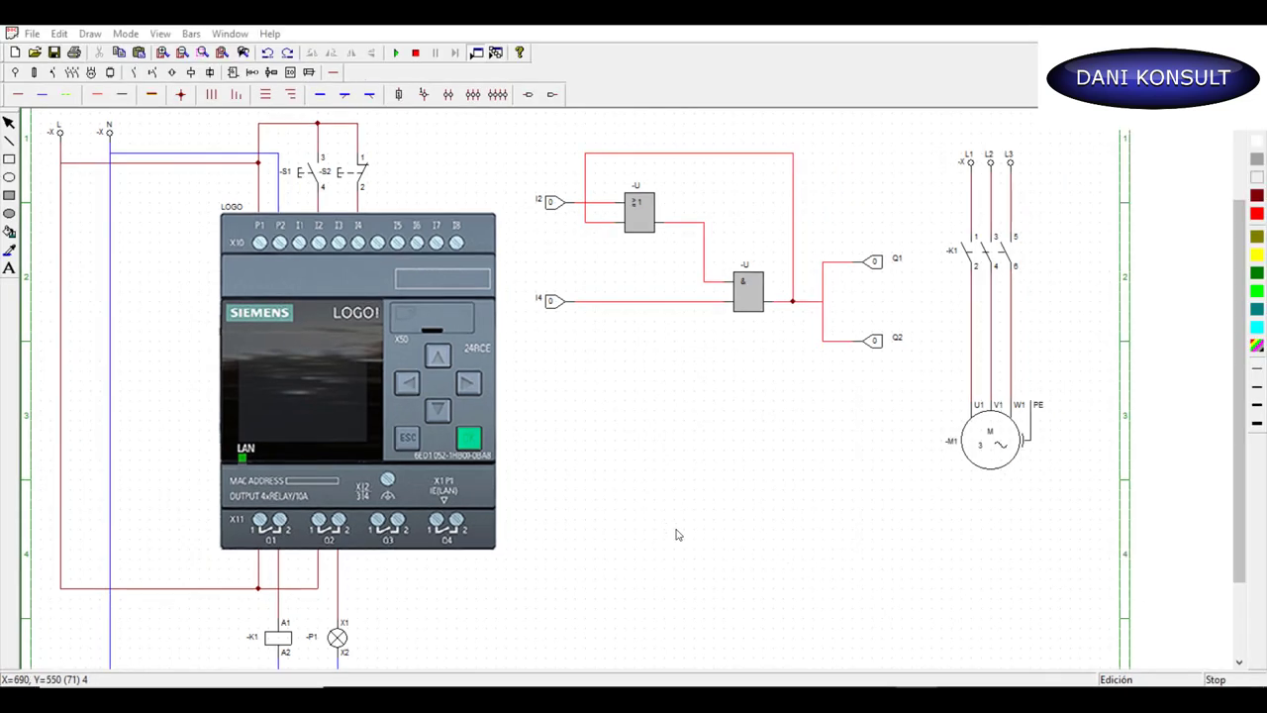
Mark the AND output wire node feeding Q1 and Q2 with a junction dot
click(180, 95)
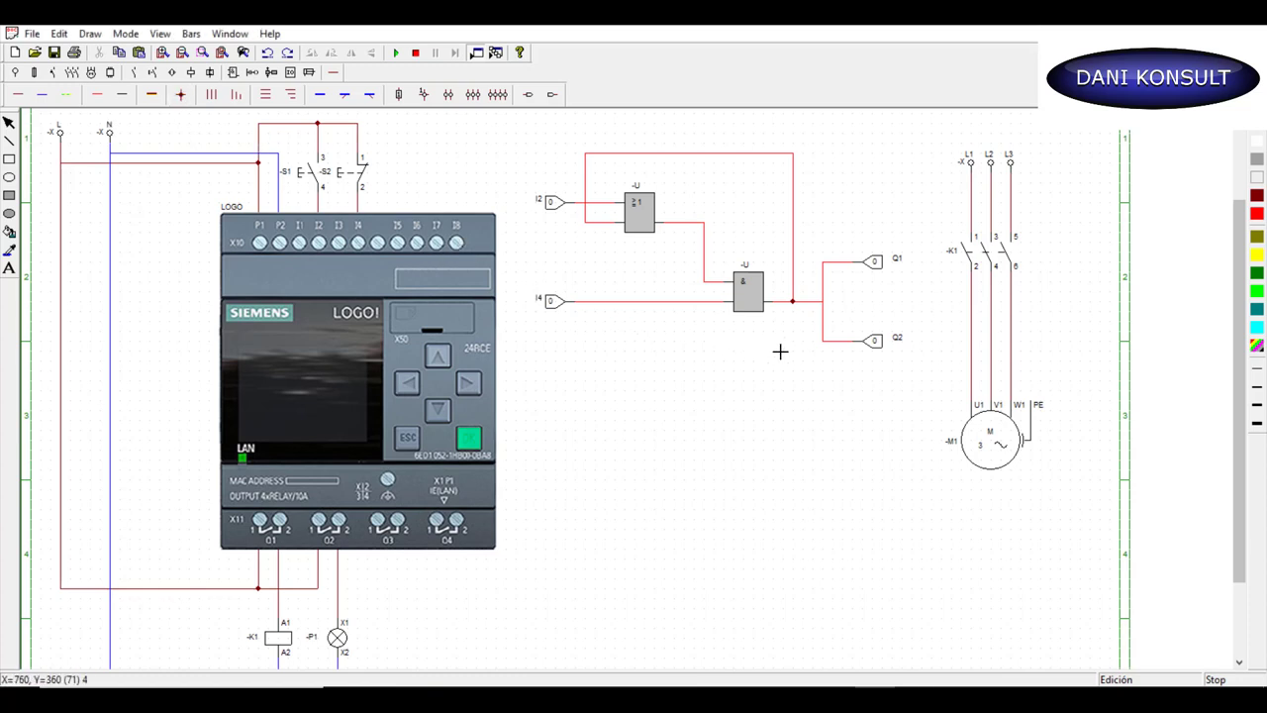
click(823, 308)
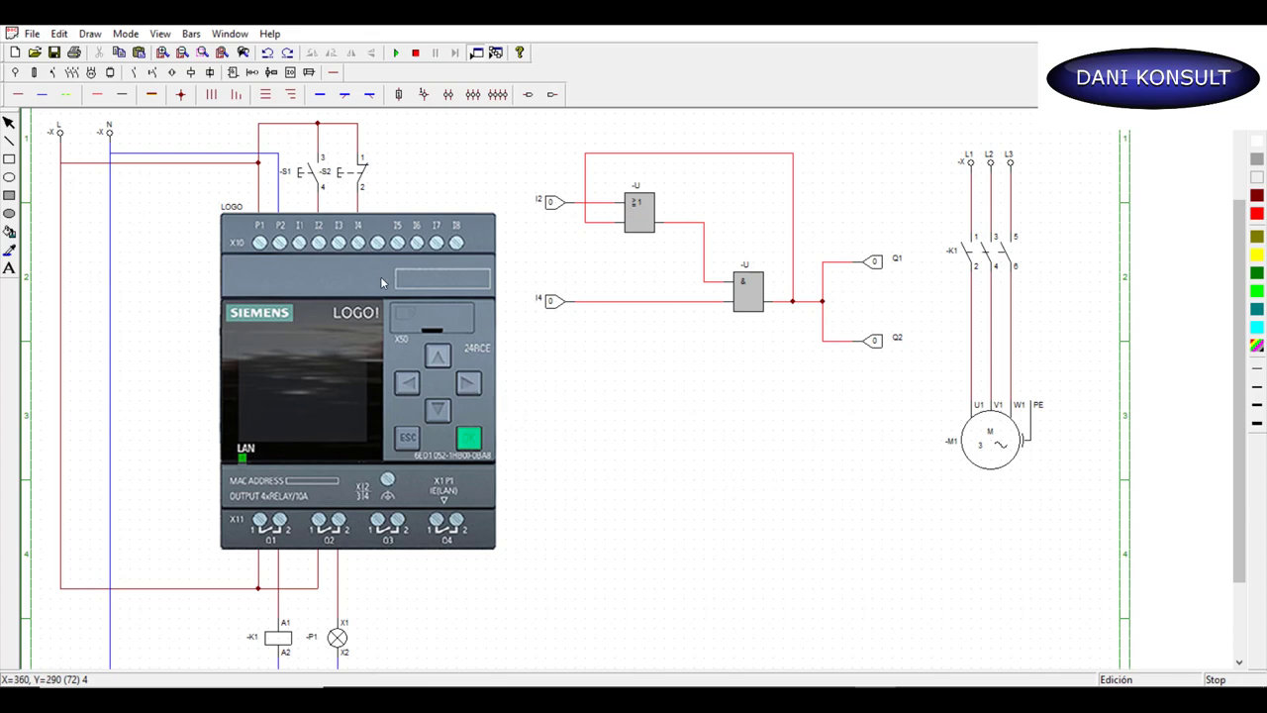
Simulate, press S1 to latch K1, light P1 and run the motor, then stop
click(397, 56)
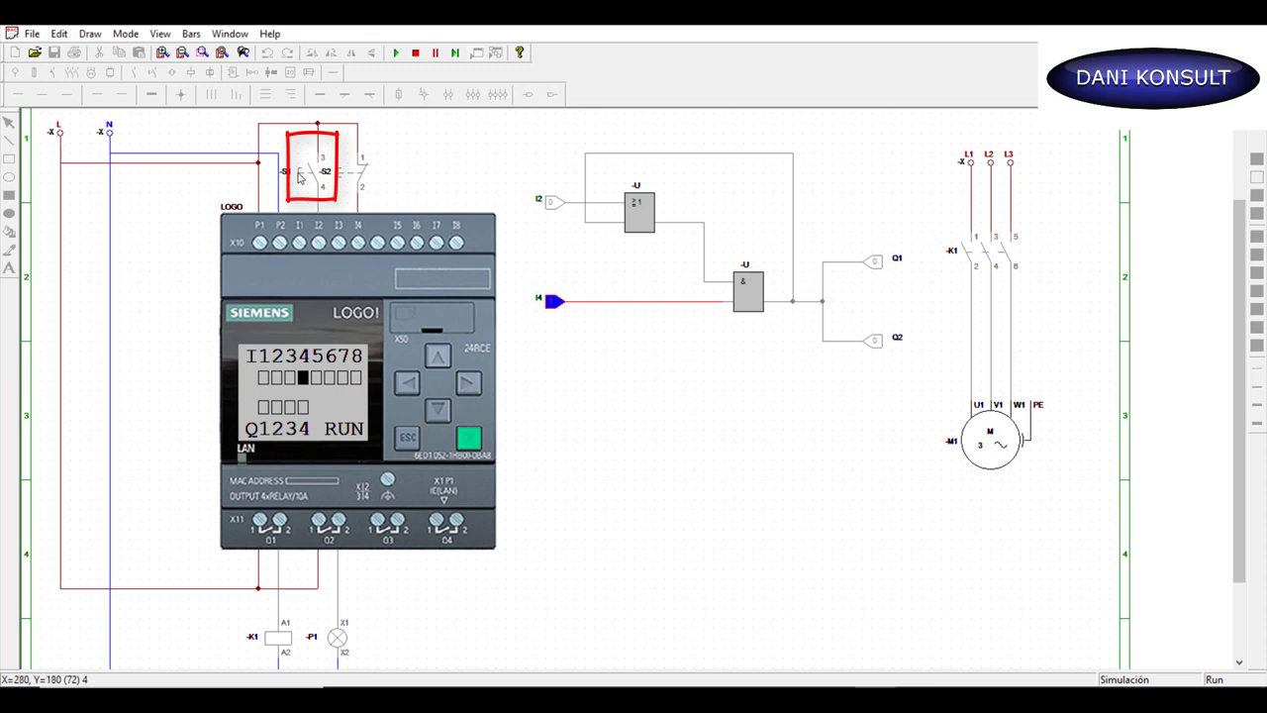
click(297, 176)
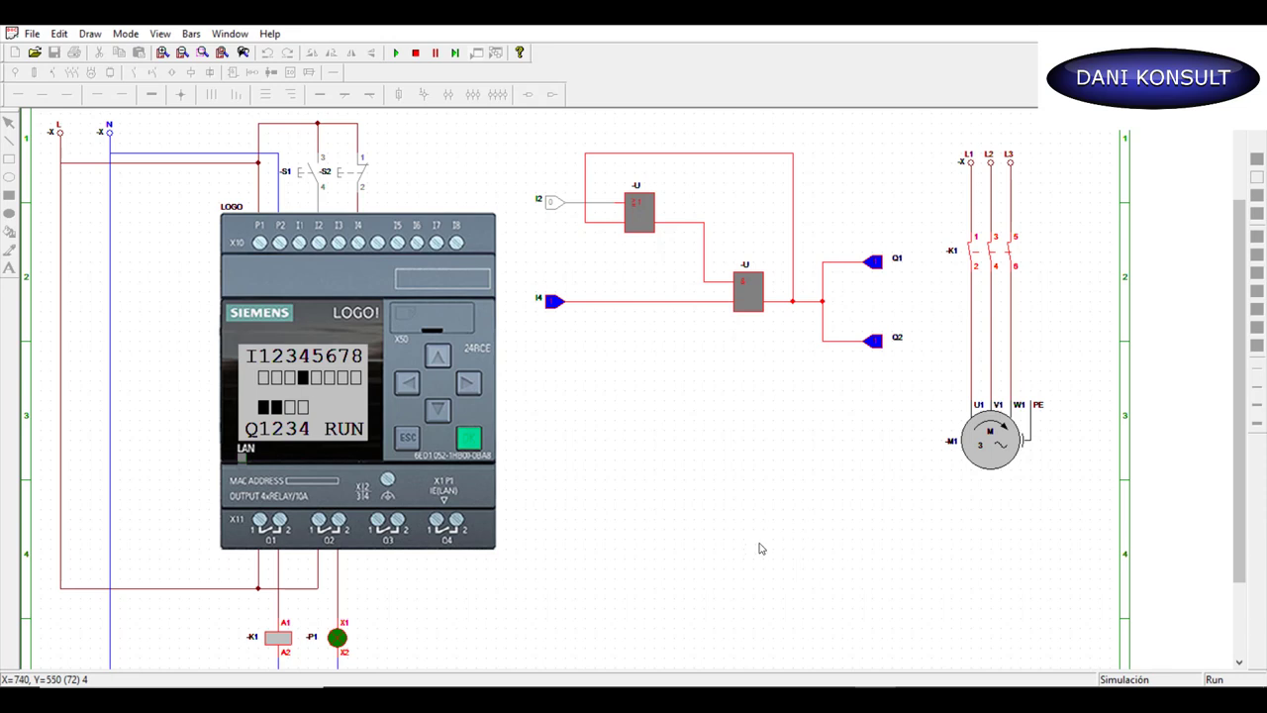
scroll(750, 545, down, 1)
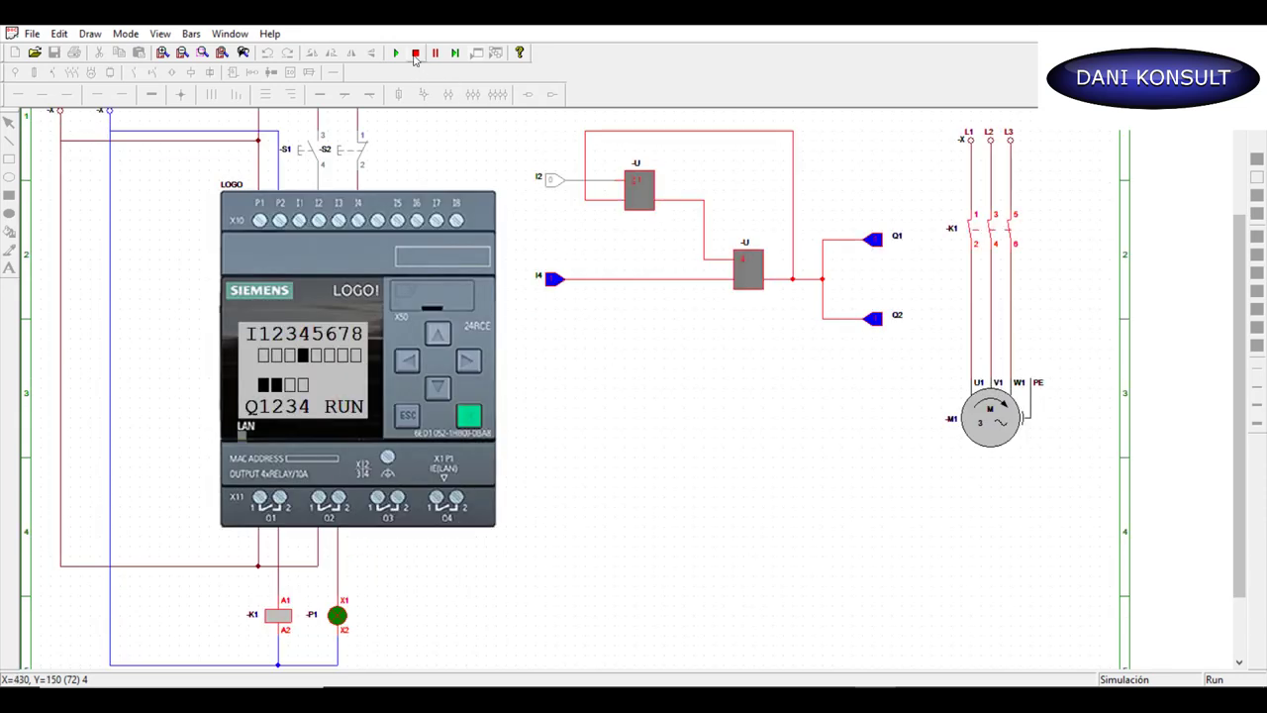
click(415, 52)
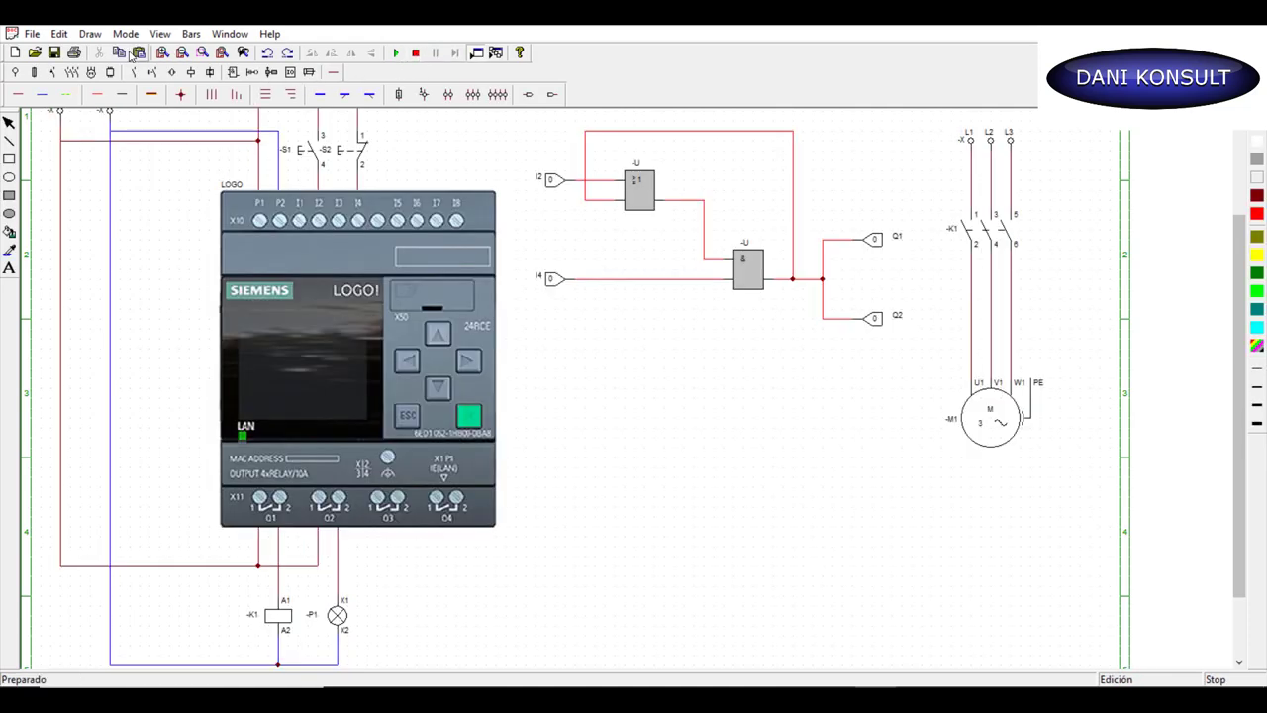
Zoom out to fit the entire drawing sheet and title block in view
click(183, 52)
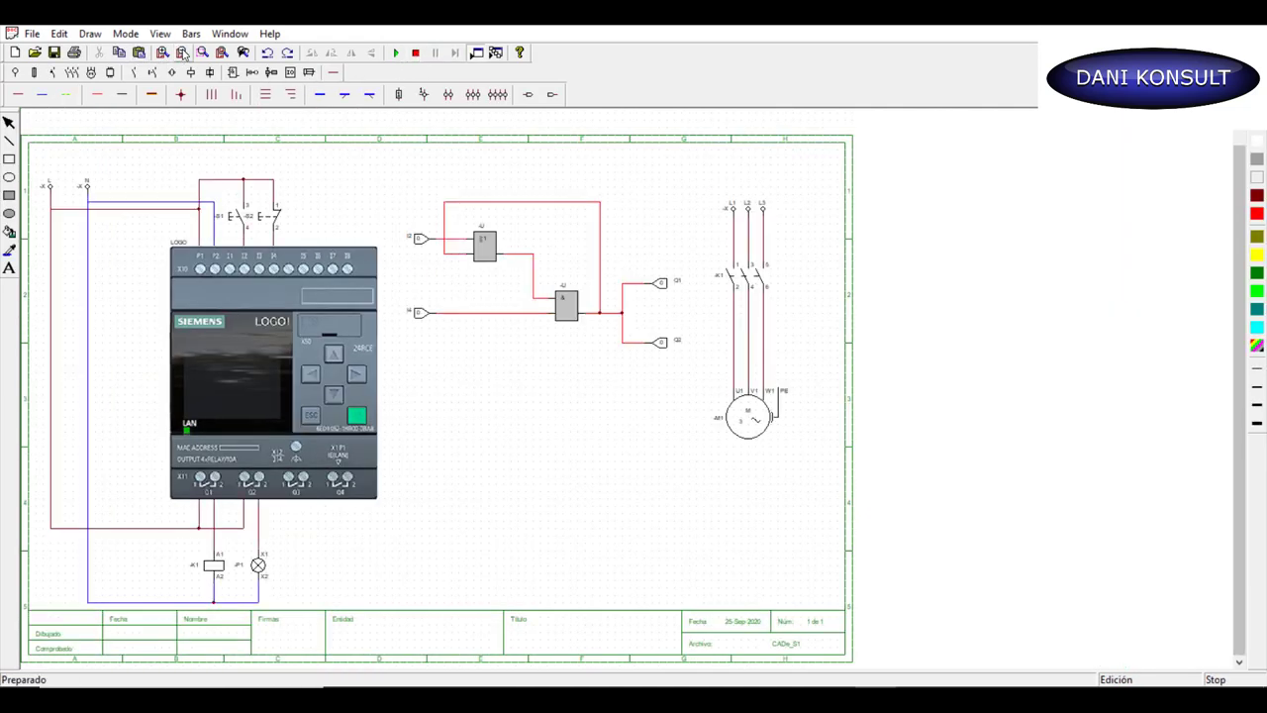